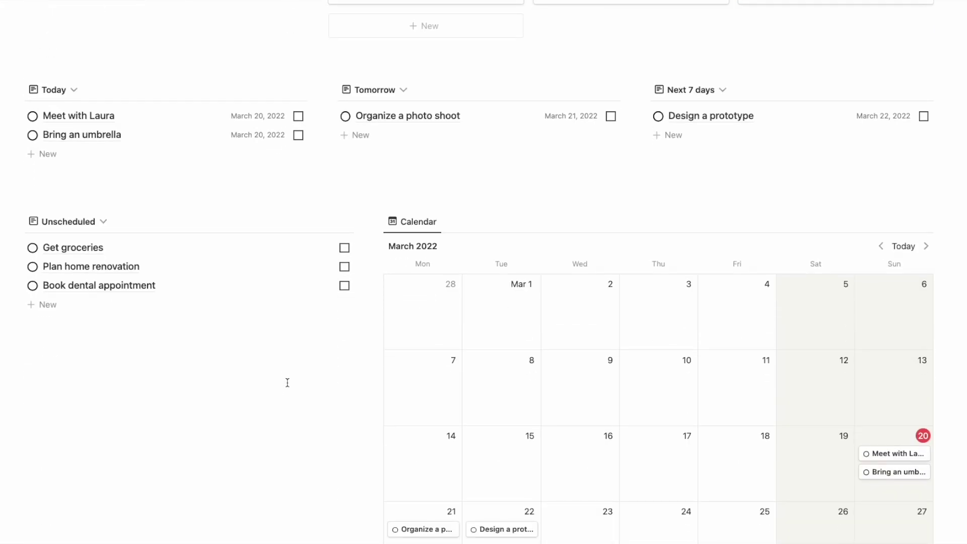
pyautogui.scroll(-1, 287, 383)
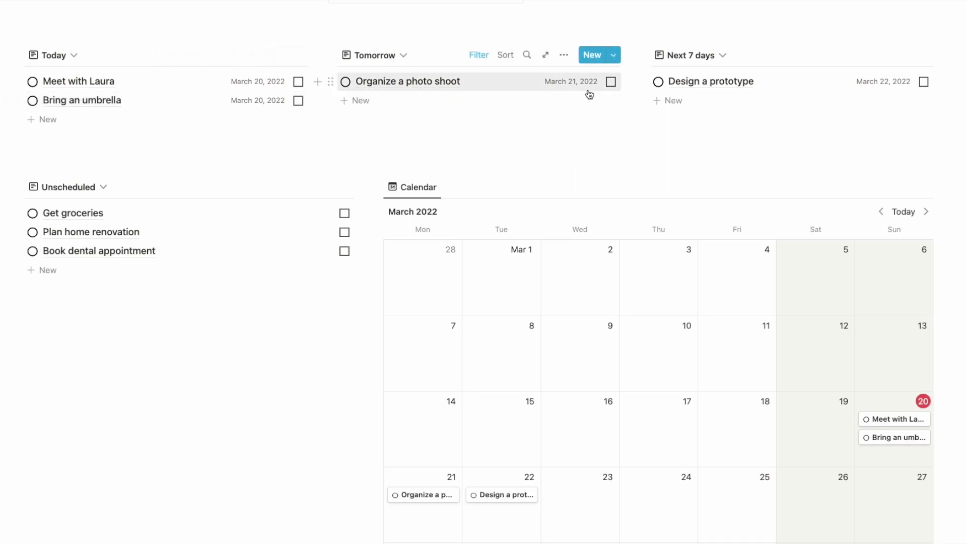
# - Move Design a prototype to Tomorrow and schedule Book dental appointment on March 24
pyautogui.moveTo(674, 81); pyautogui.dragTo(499, 103)
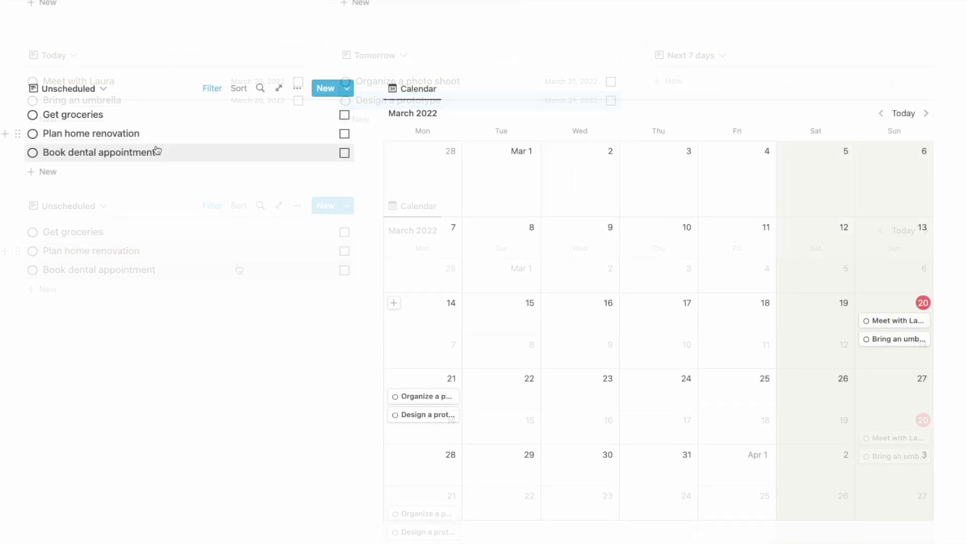
pyautogui.moveTo(155, 151); pyautogui.dragTo(643, 400)
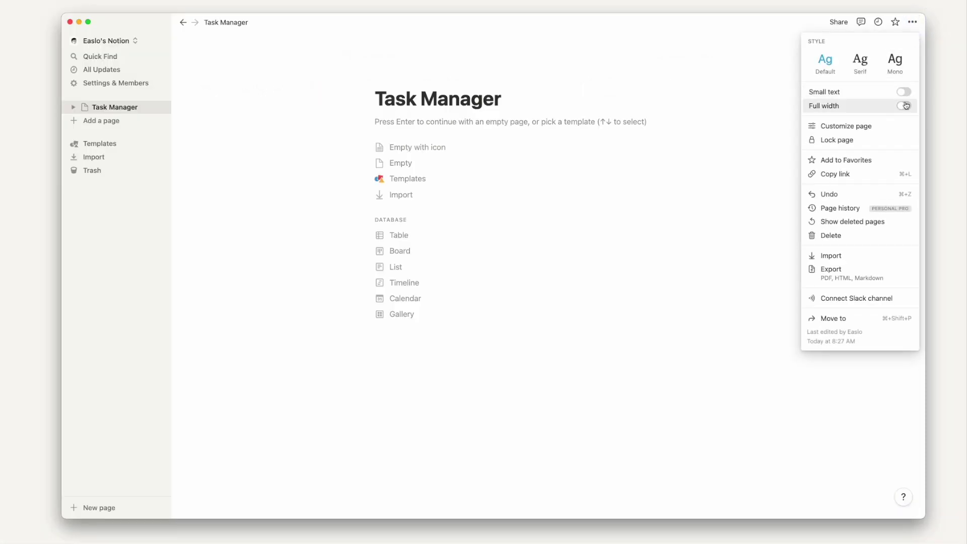
# - Set the Task Manager page to full width and insert a new table database named Task
pyautogui.click(905, 106)
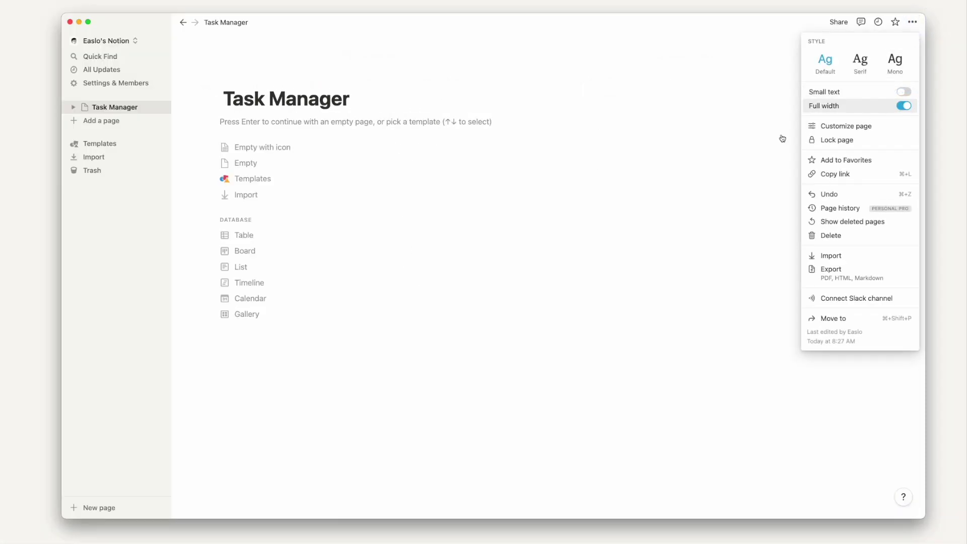
pyautogui.click(237, 166)
pyautogui.click(237, 166)
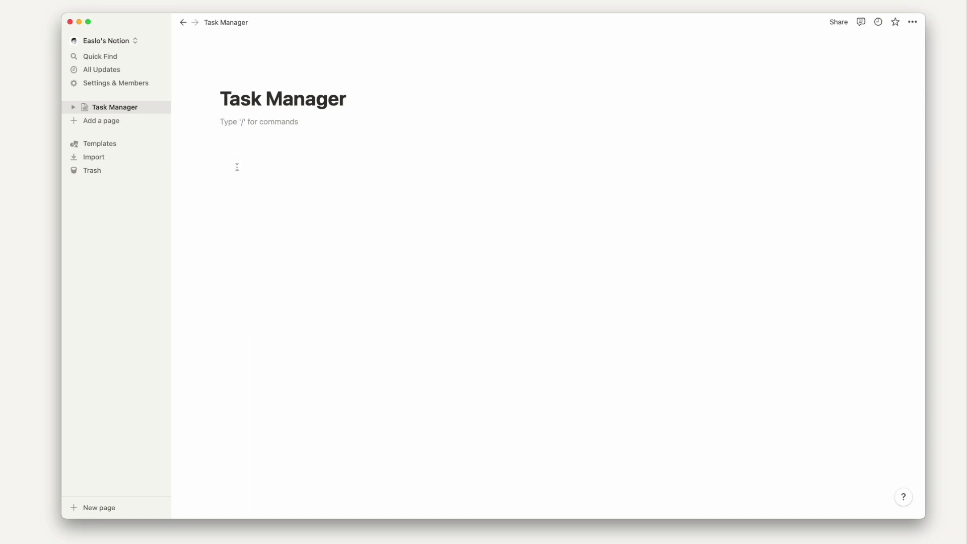
pyautogui.write('/table')
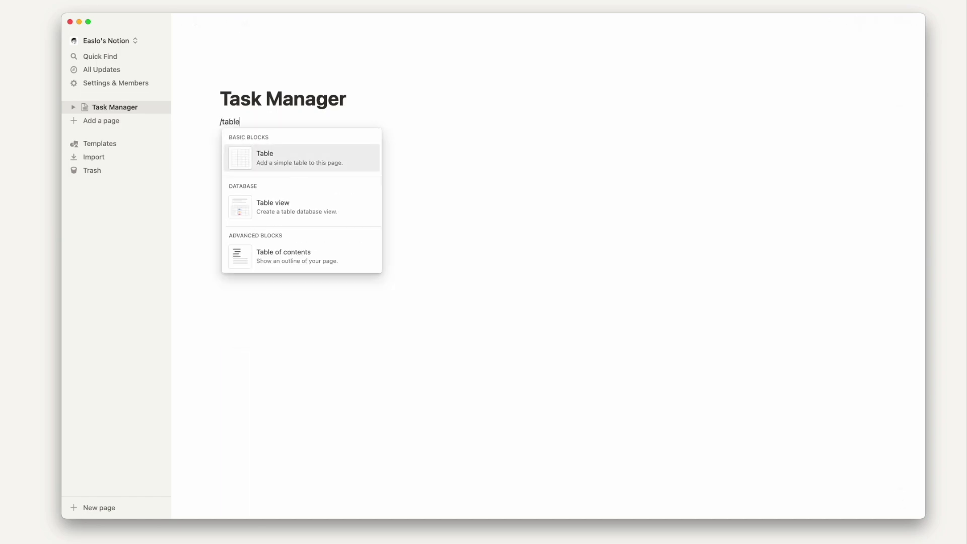
pyautogui.click(297, 203)
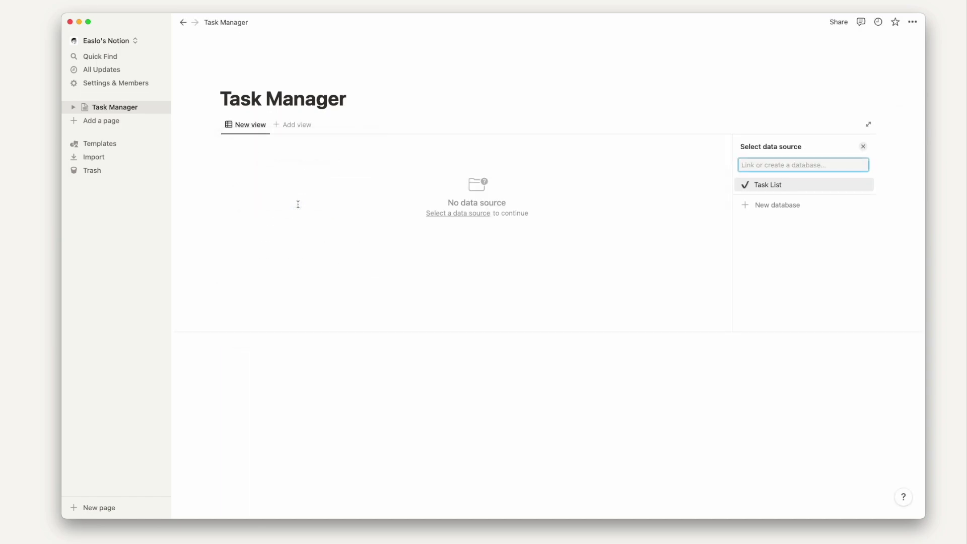
pyautogui.write('Task')
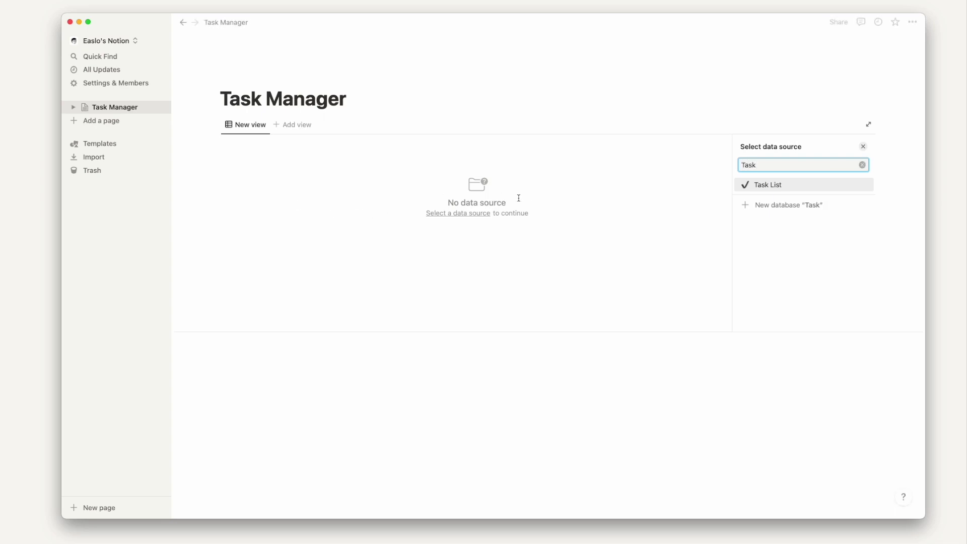
pyautogui.click(794, 202)
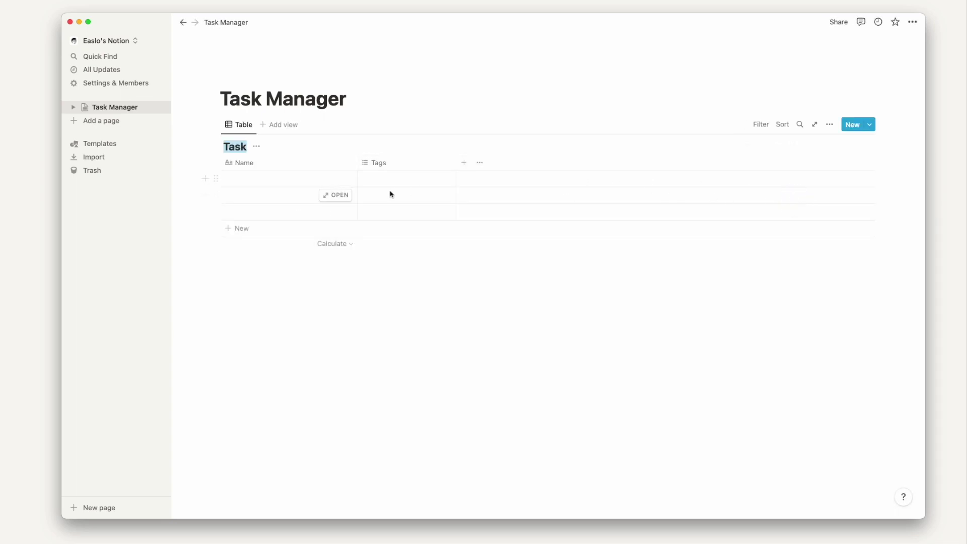
# - Rename the Tags column to Complete and make it a checkbox property
pyautogui.click(384, 166)
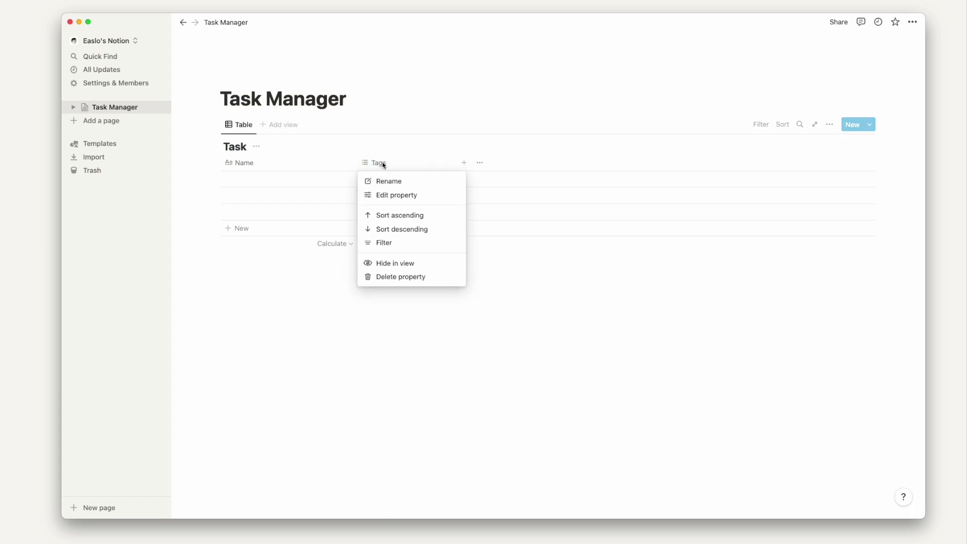
pyautogui.click(393, 194)
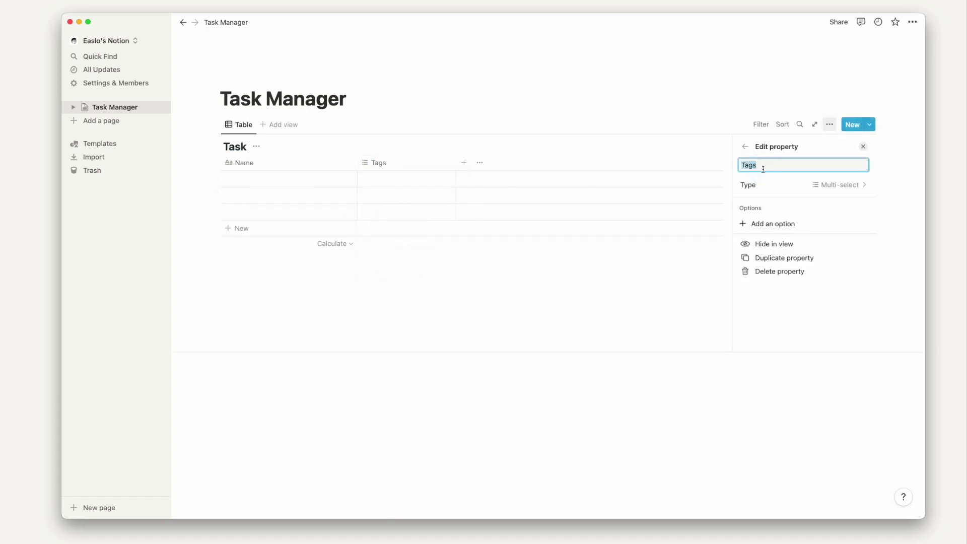
pyautogui.write('Complete')
pyautogui.click(777, 185)
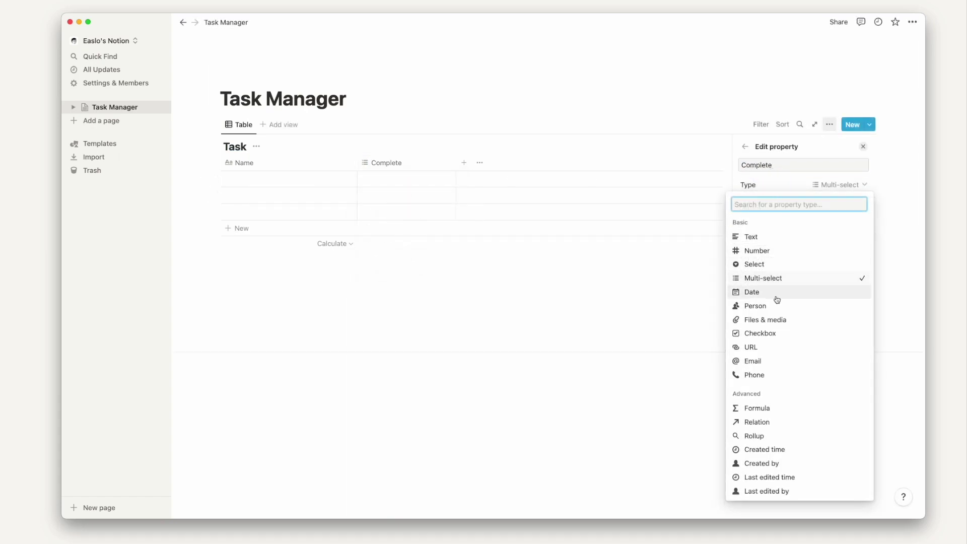
pyautogui.click(777, 333)
# - Turn the next column into a date property named When
pyautogui.click(463, 163)
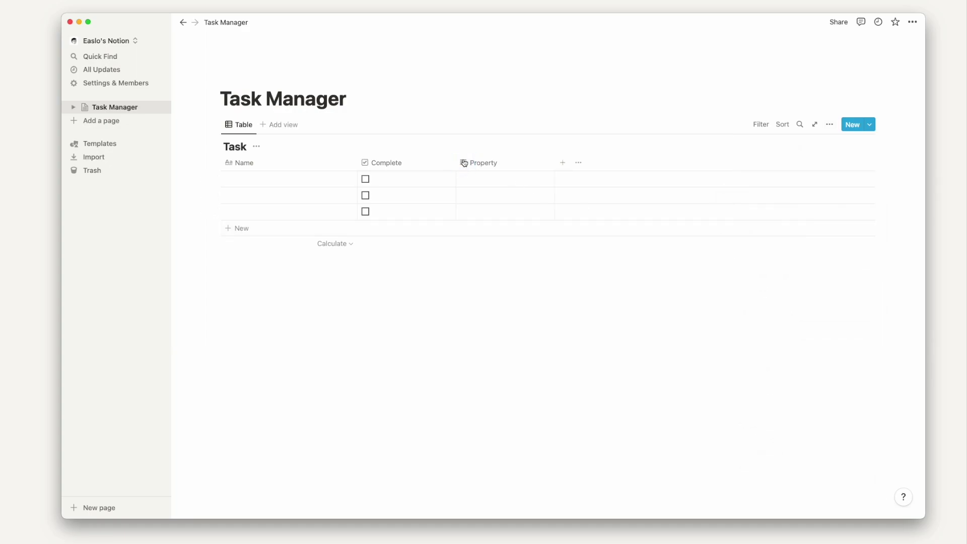
pyautogui.click(552, 166)
pyautogui.click(495, 194)
pyautogui.write('When')
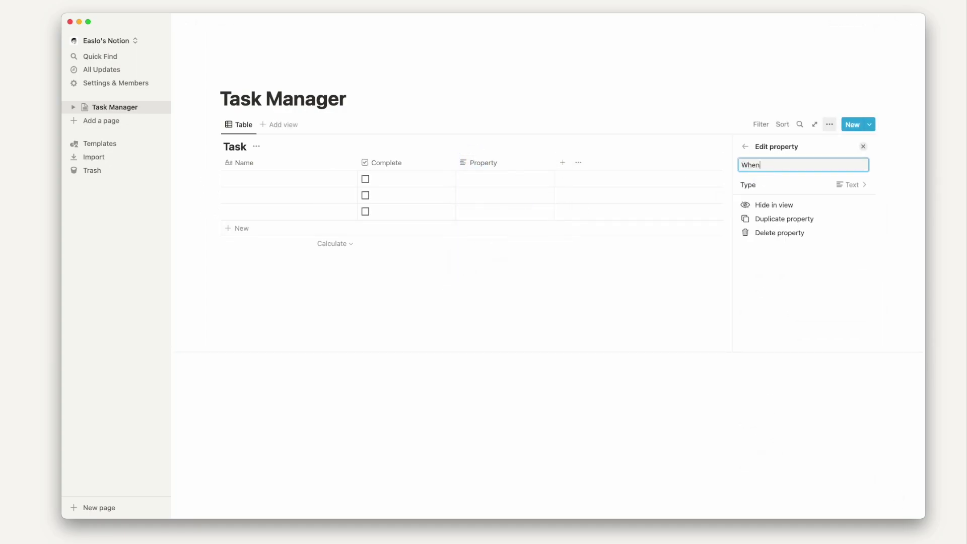
pyautogui.click(785, 184)
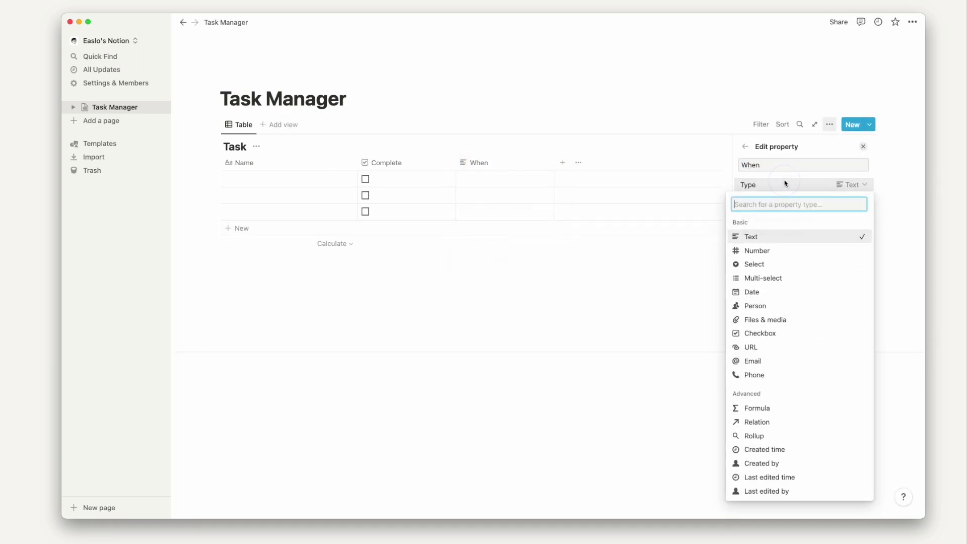
pyautogui.click(777, 291)
pyautogui.click(517, 124)
# - Add a Projects column to the Task table
pyautogui.click(566, 170)
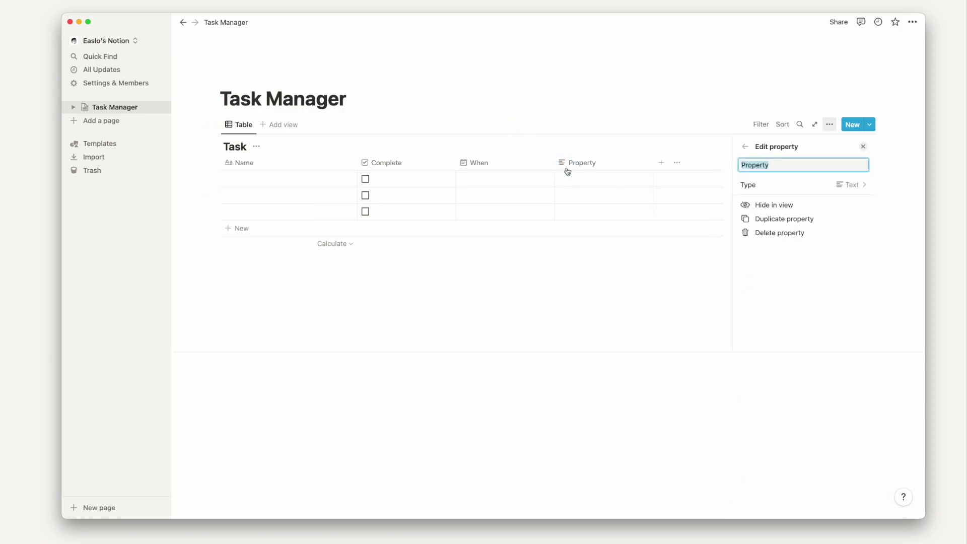
pyautogui.write('Projects')
pyautogui.click(582, 121)
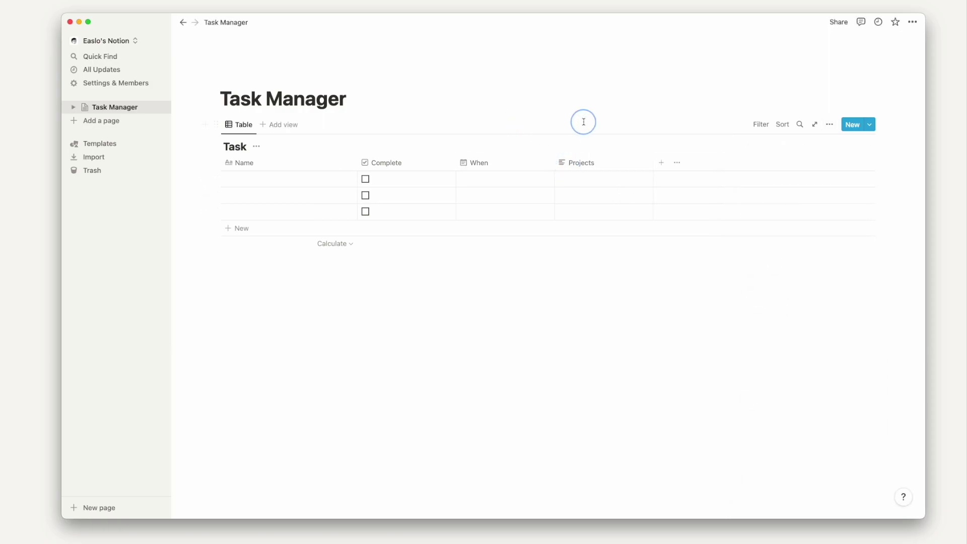
pyautogui.press('Return')
# - Insert an inline Projects database and change its Tags column to a Select named Status
pyautogui.write('/')
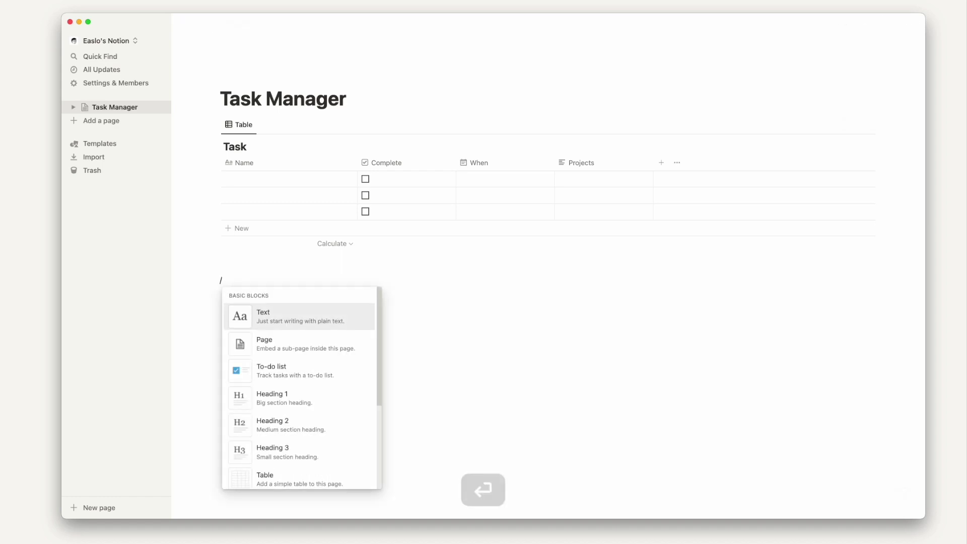
pyautogui.write('database')
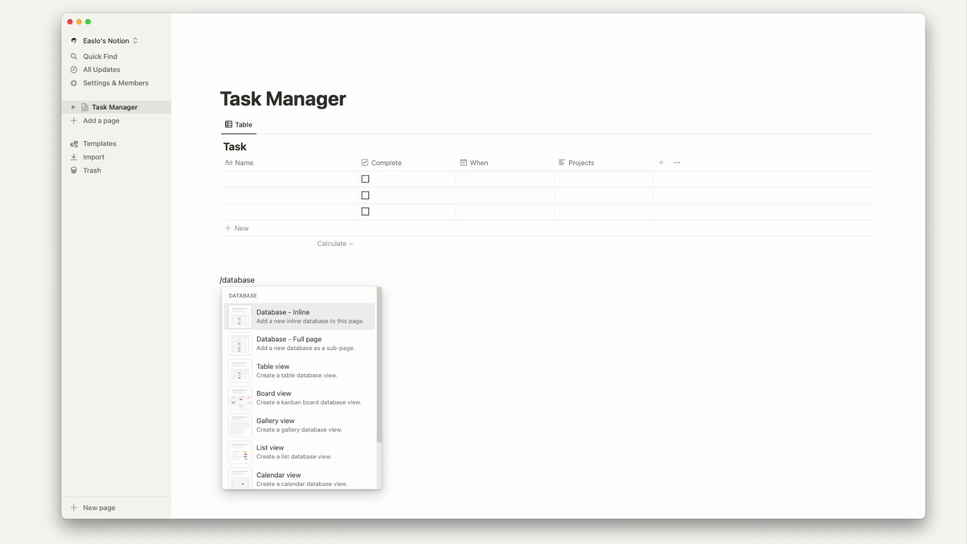
pyautogui.click(294, 315)
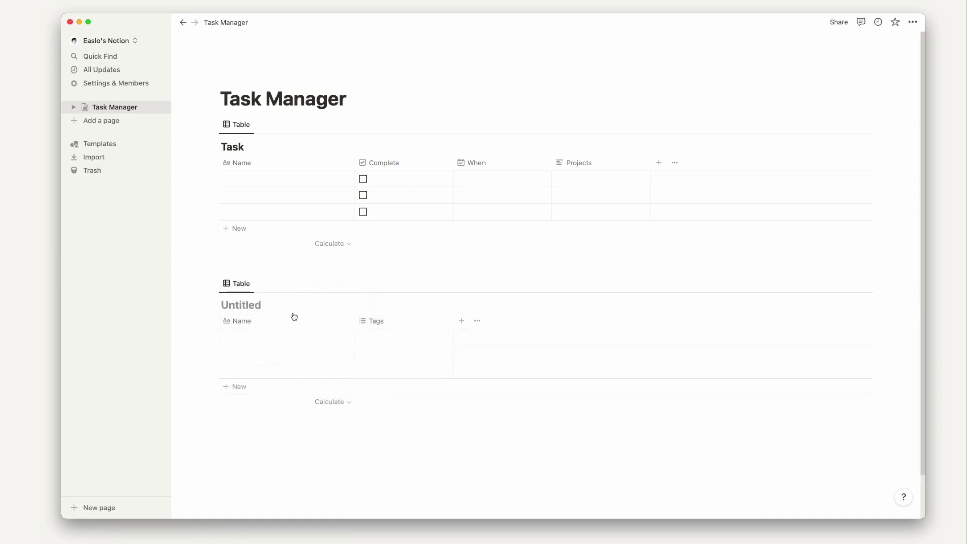
pyautogui.write('Projects')
pyautogui.click(391, 326)
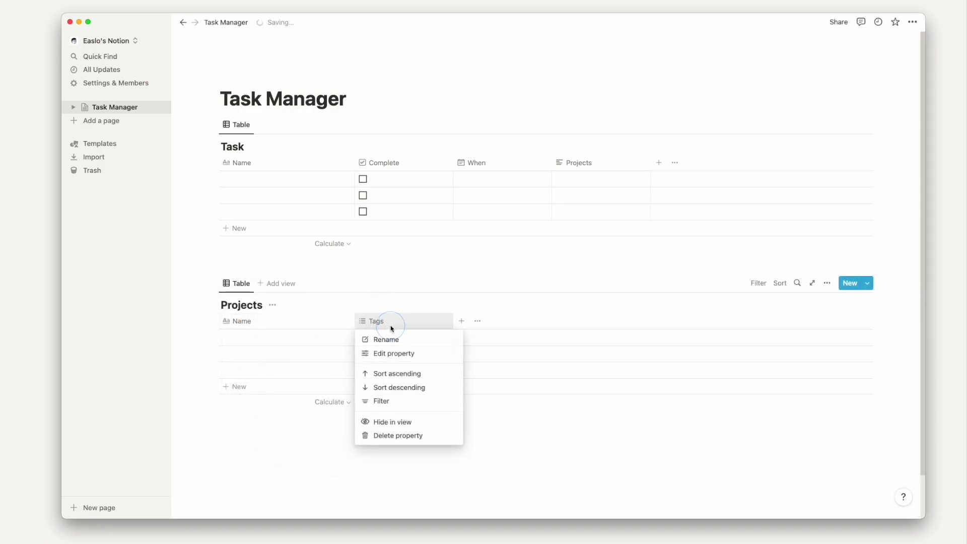
pyautogui.click(398, 353)
pyautogui.click(758, 295)
pyautogui.click(758, 277)
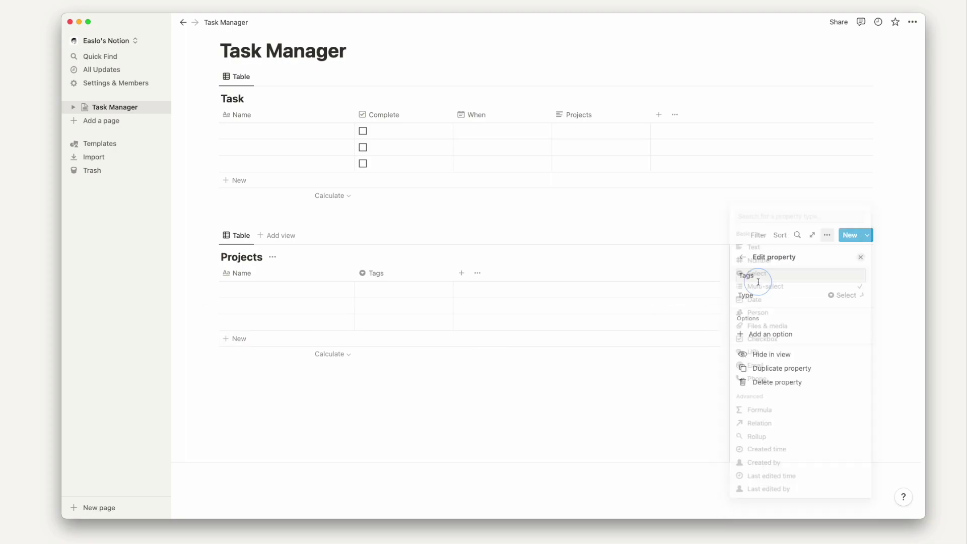
pyautogui.press('BackSpace')
pyautogui.press('BackSpace')
pyautogui.press('BackSpace')
pyautogui.press('BackSpace')
pyautogui.write('Status')
pyautogui.press('Return')
# - Create the Status options Not Started, In Progress and Completed
pyautogui.click(427, 296)
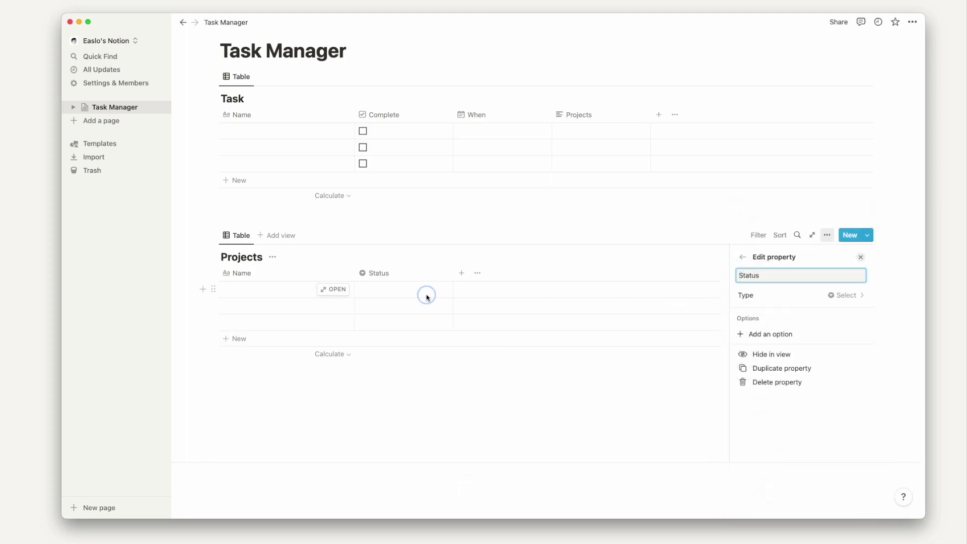
pyautogui.write('NOt Started')
pyautogui.press('Return')
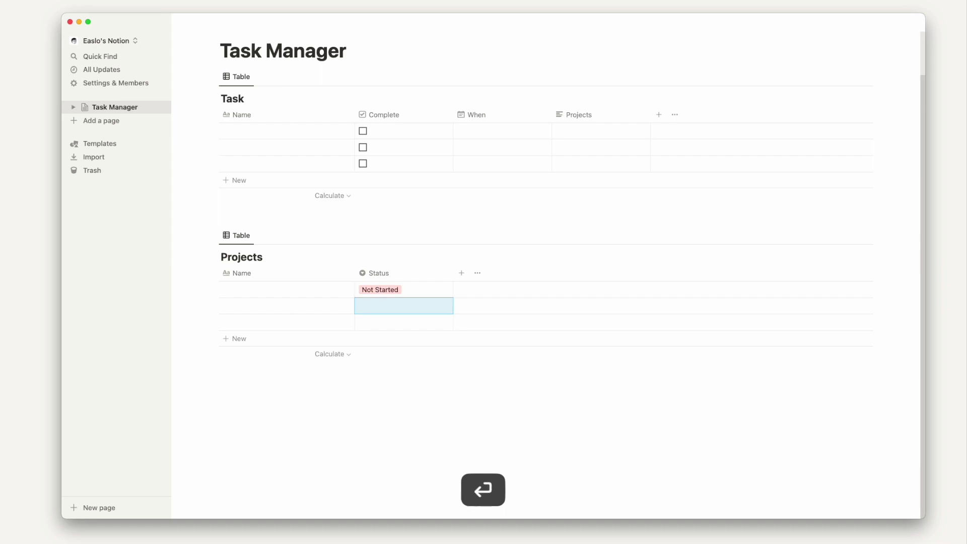
pyautogui.click(398, 301)
pyautogui.write('In Progress')
pyautogui.press('Return')
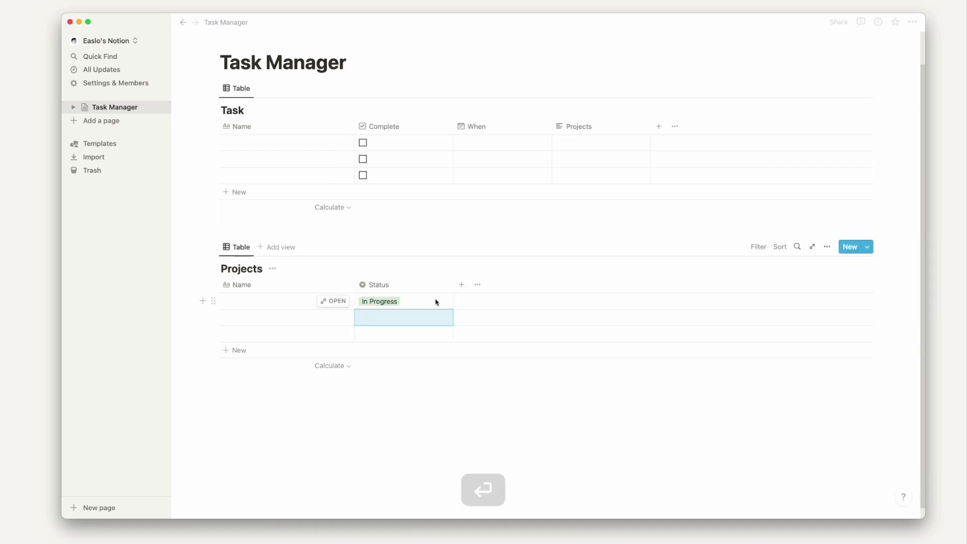
pyautogui.click(432, 301)
pyautogui.write('Completed')
pyautogui.press('Return')
# - Colour the In Progress option yellow and the Completed option green
pyautogui.click(431, 301)
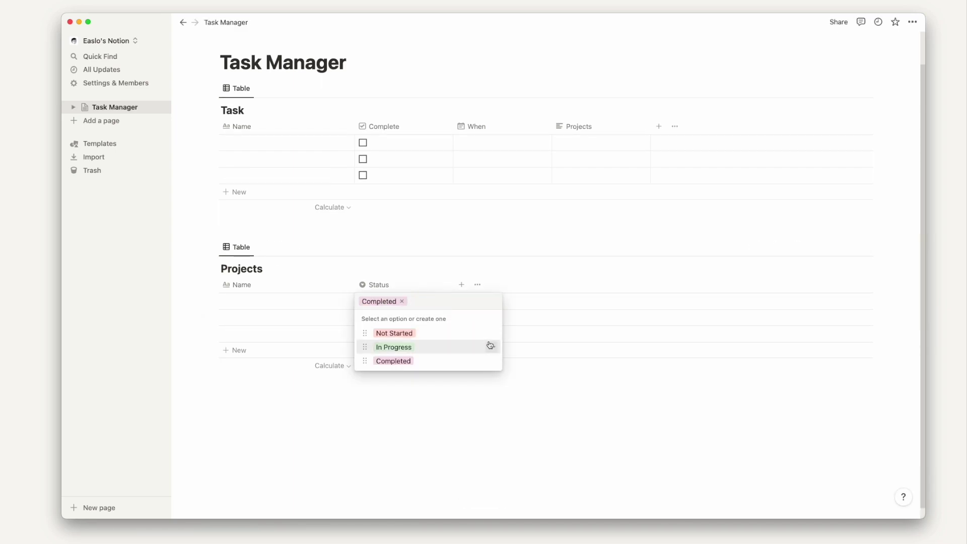
pyautogui.click(493, 346)
pyautogui.click(467, 274)
pyautogui.click(495, 361)
pyautogui.click(467, 289)
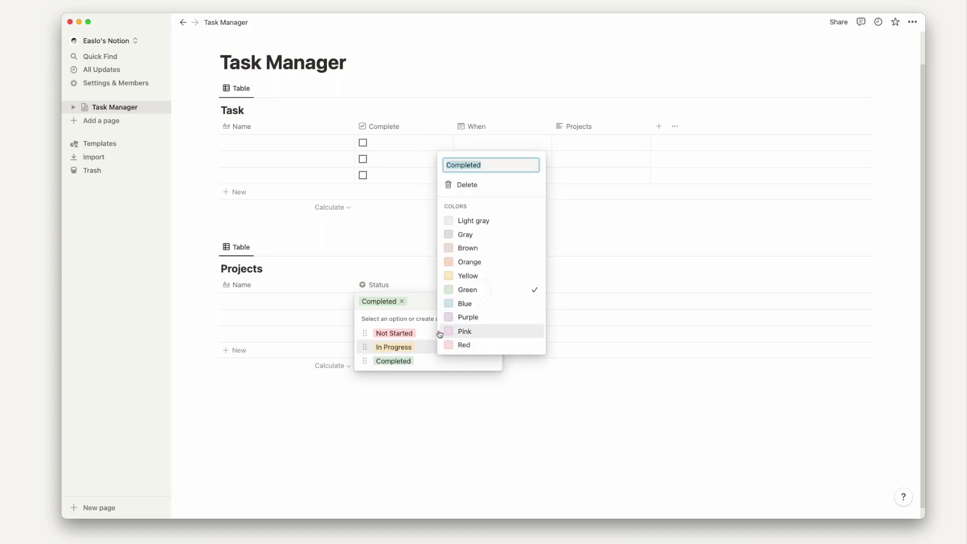
pyautogui.press('Escape')
pyautogui.press('Escape')
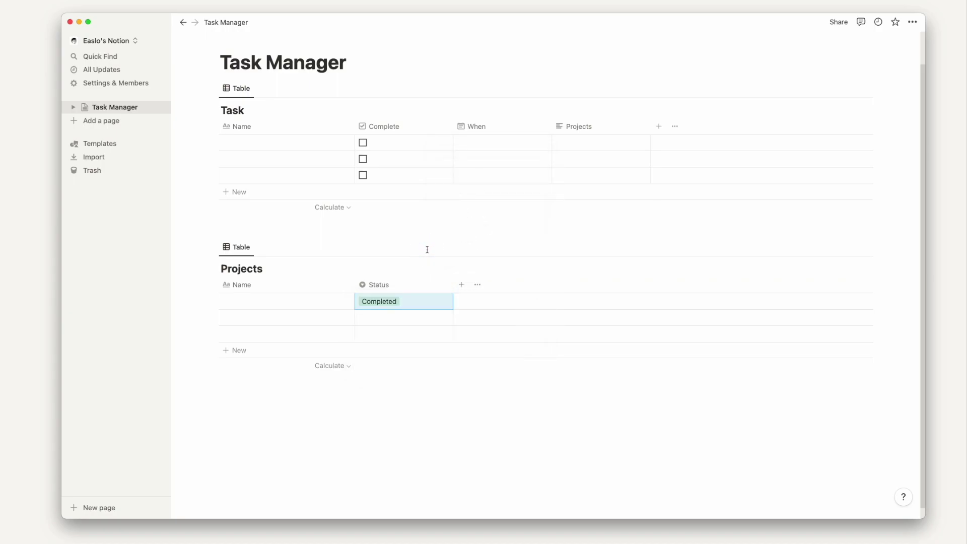
# - Add a Timeline column to the Projects table with the Date type
pyautogui.click(461, 290)
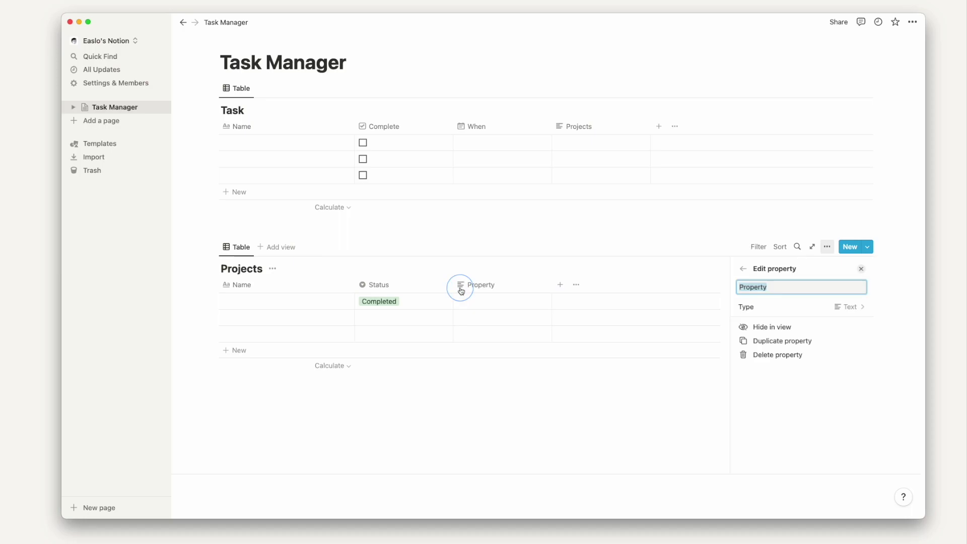
pyautogui.write('z')
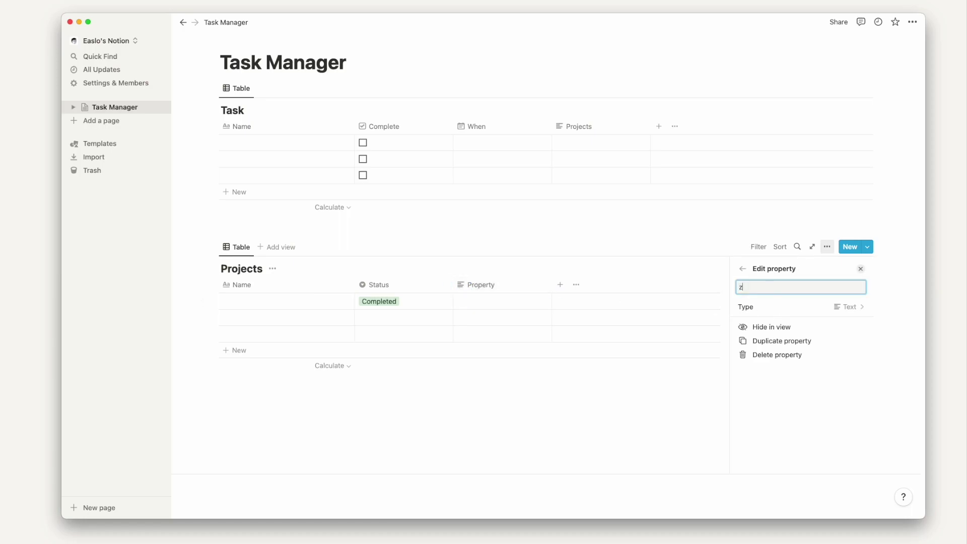
pyautogui.write('ti')
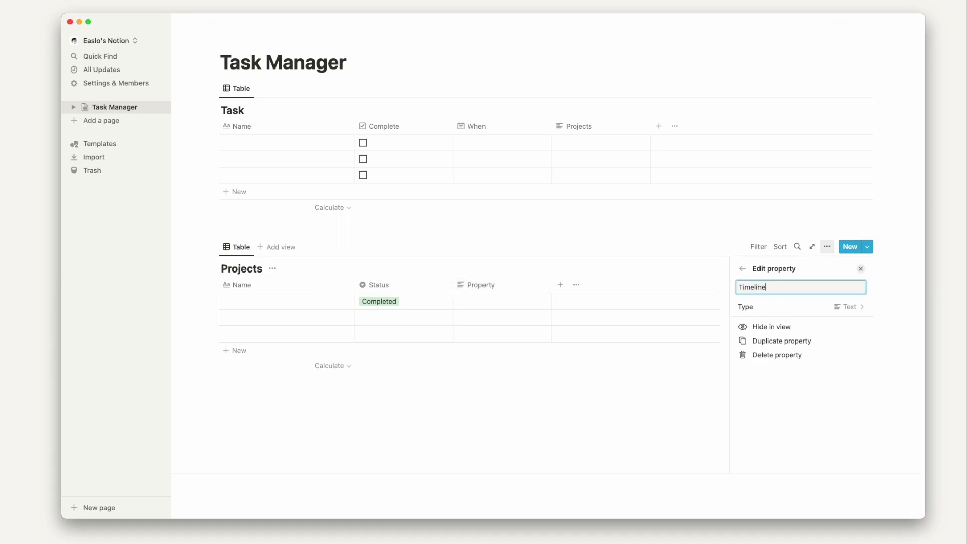
pyautogui.click(801, 308)
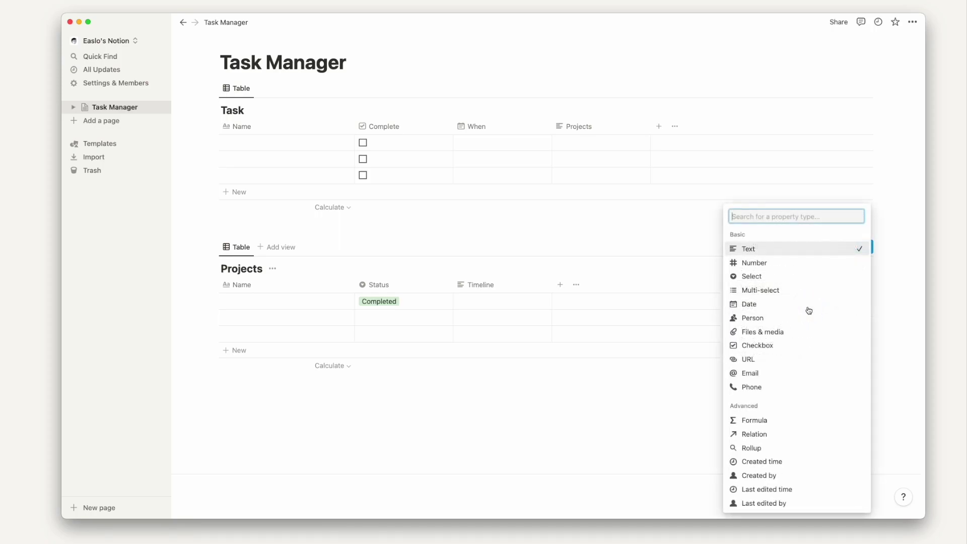
pyautogui.click(760, 302)
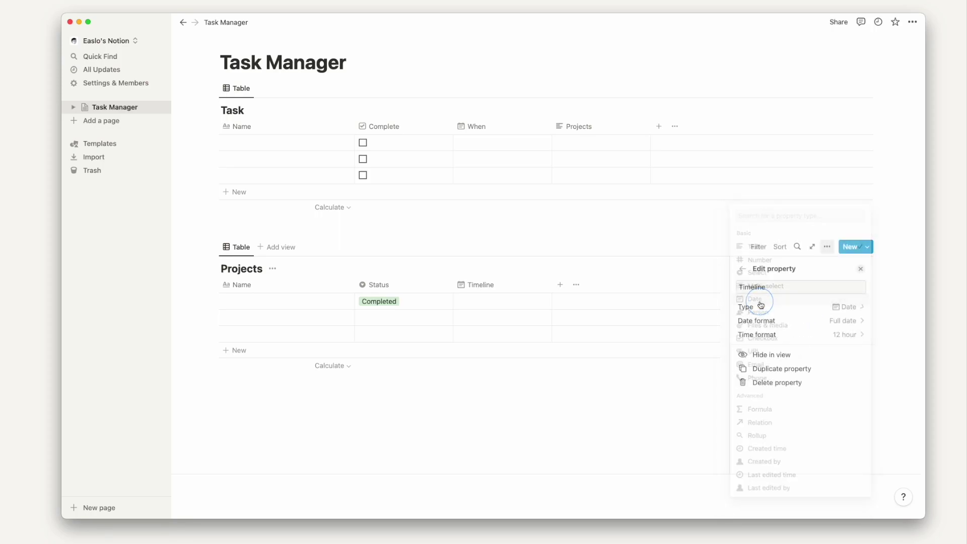
pyautogui.click(635, 249)
# - Add an Archive column to the Projects table with the Checkbox type
pyautogui.click(561, 285)
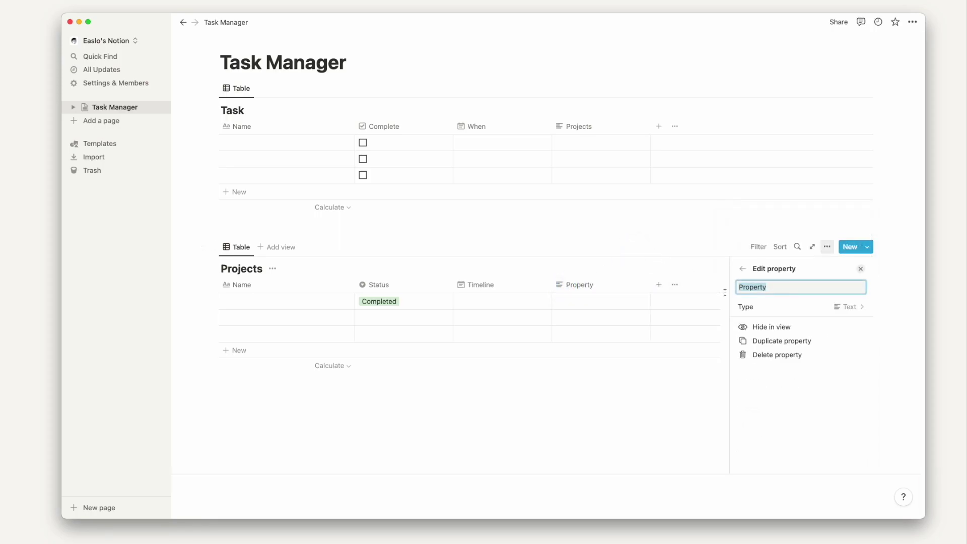
pyautogui.write('Archive')
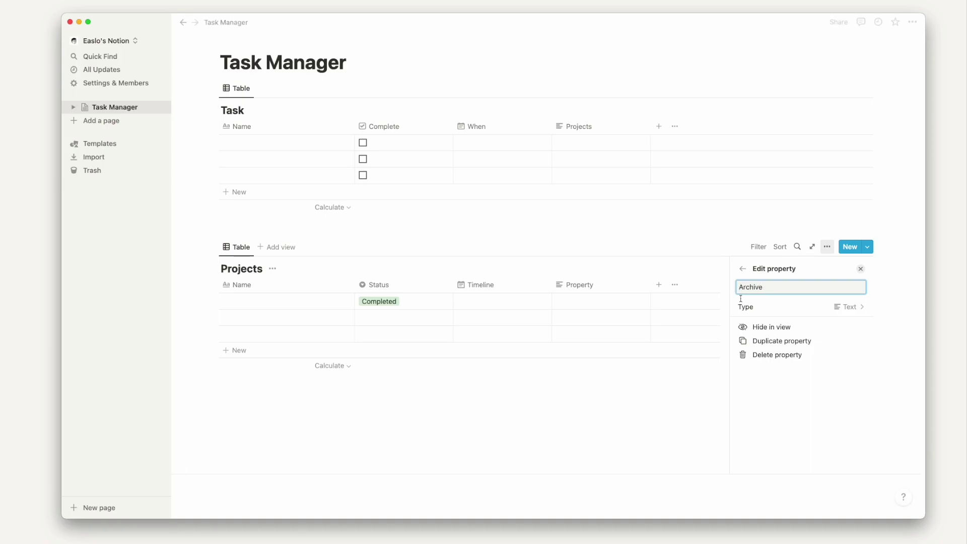
pyautogui.click(755, 307)
pyautogui.click(760, 345)
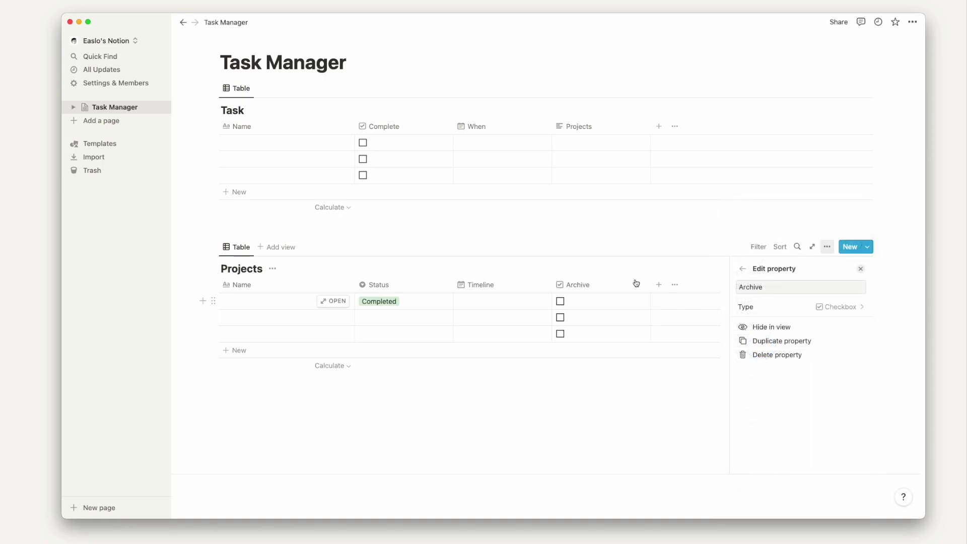
pyautogui.click(592, 245)
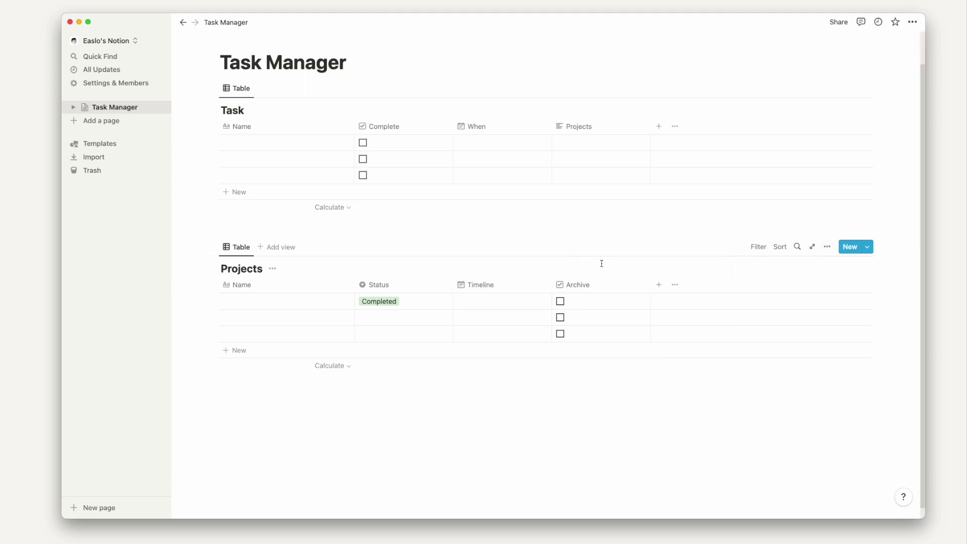
# - Change the Task table's Projects column to a Relation pointing at the Projects database
pyautogui.click(592, 127)
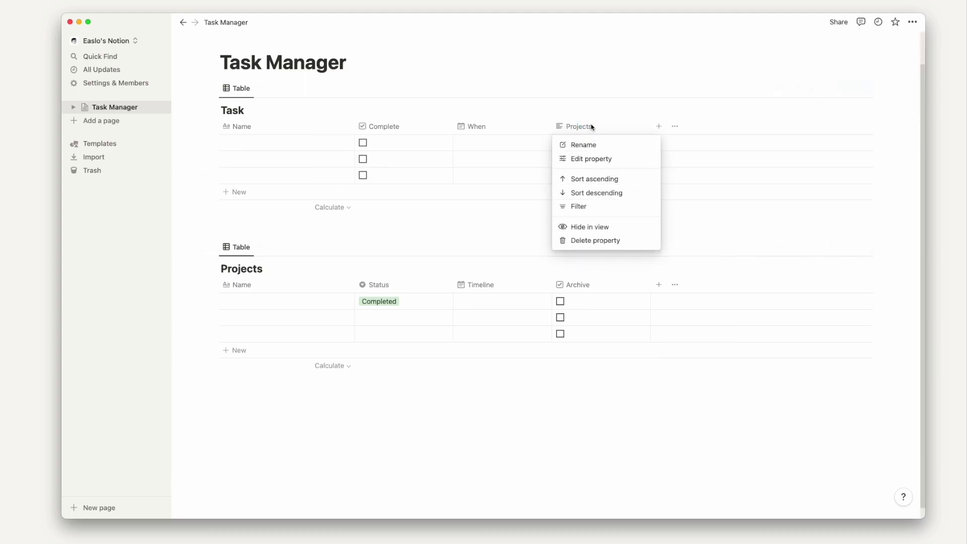
pyautogui.click(603, 157)
pyautogui.click(759, 143)
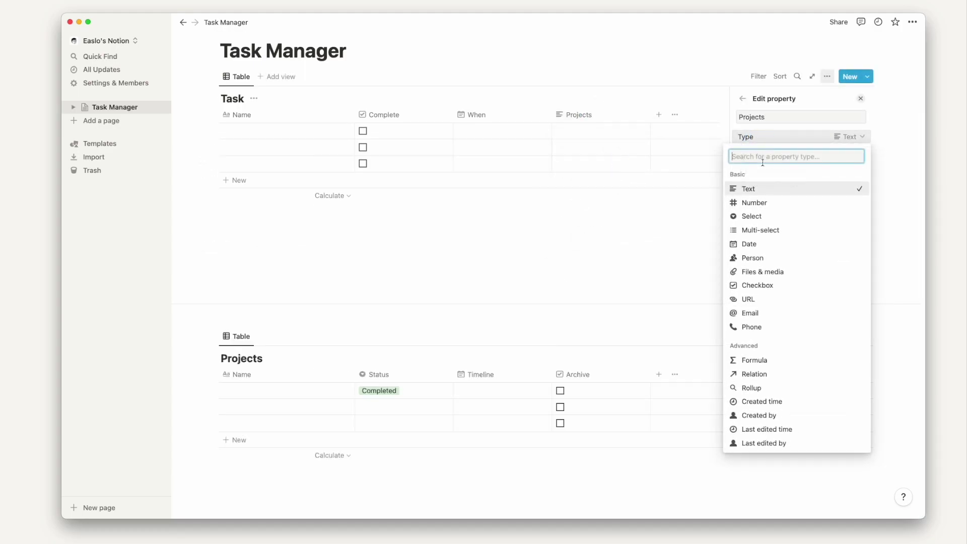
pyautogui.click(770, 377)
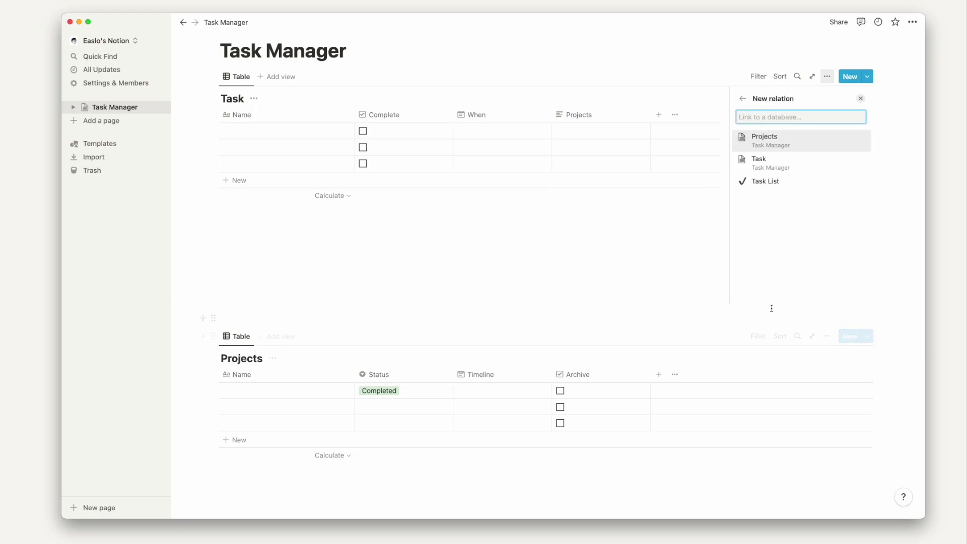
pyautogui.click(781, 143)
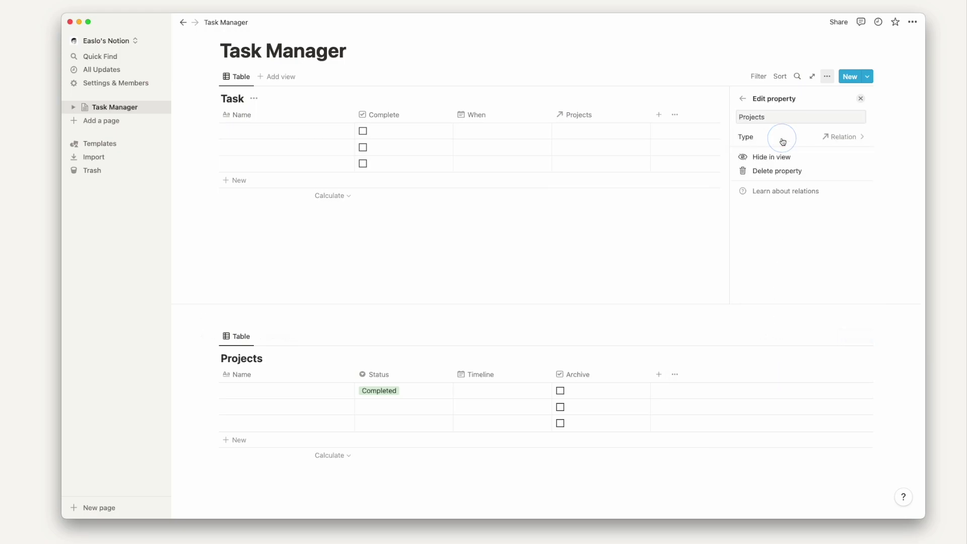
pyautogui.click(627, 72)
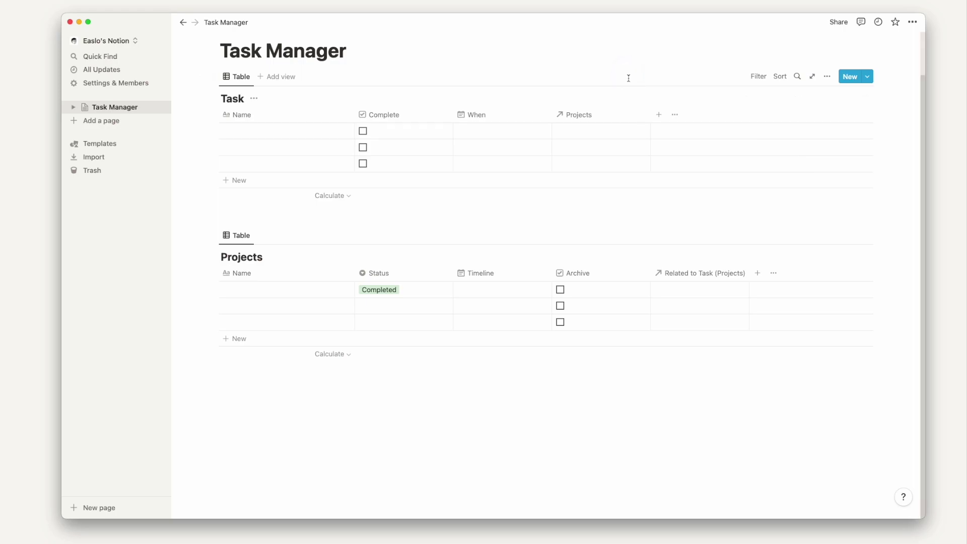
pyautogui.click(697, 273)
# - Rename the back-link column to Tasks and name the task rows Task 1, Task 2, Task 3
pyautogui.click(696, 290)
pyautogui.write('Tasks')
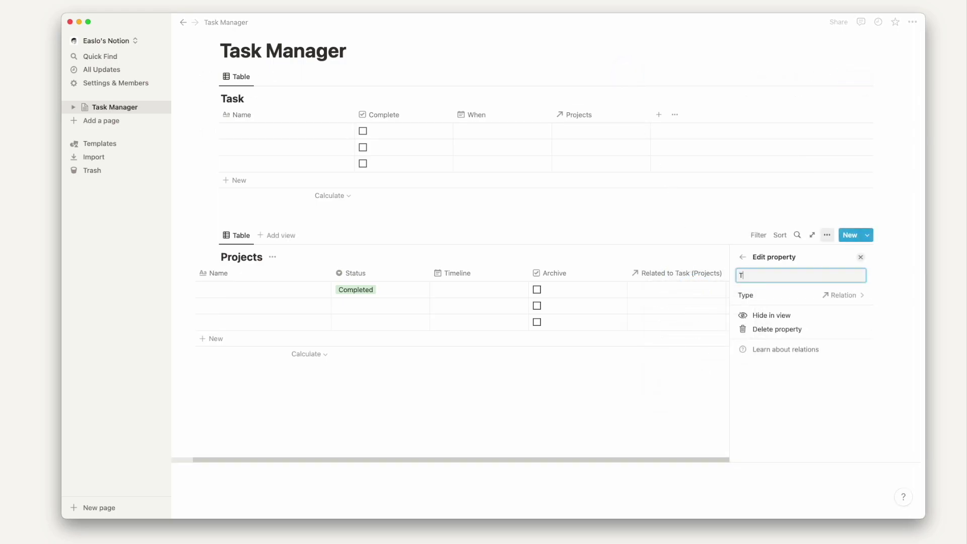
pyautogui.press('Return')
pyautogui.click(287, 129)
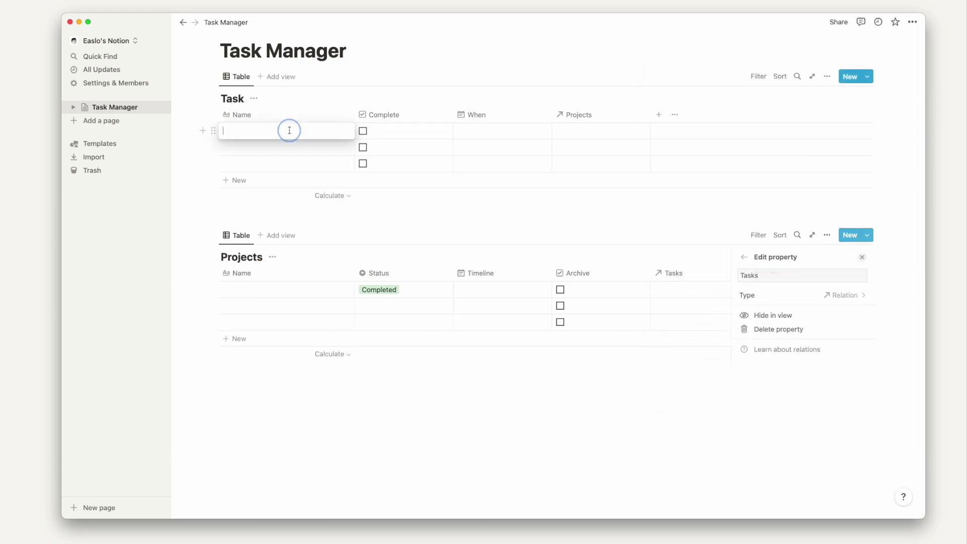
pyautogui.write('Task 1')
pyautogui.click(280, 148)
pyautogui.write('Task 2')
pyautogui.click(280, 163)
pyautogui.write('Task 3')
# - Link Task 1 to Project 1 and name the project rows Project 1, Project 2, Project 3
pyautogui.click(599, 130)
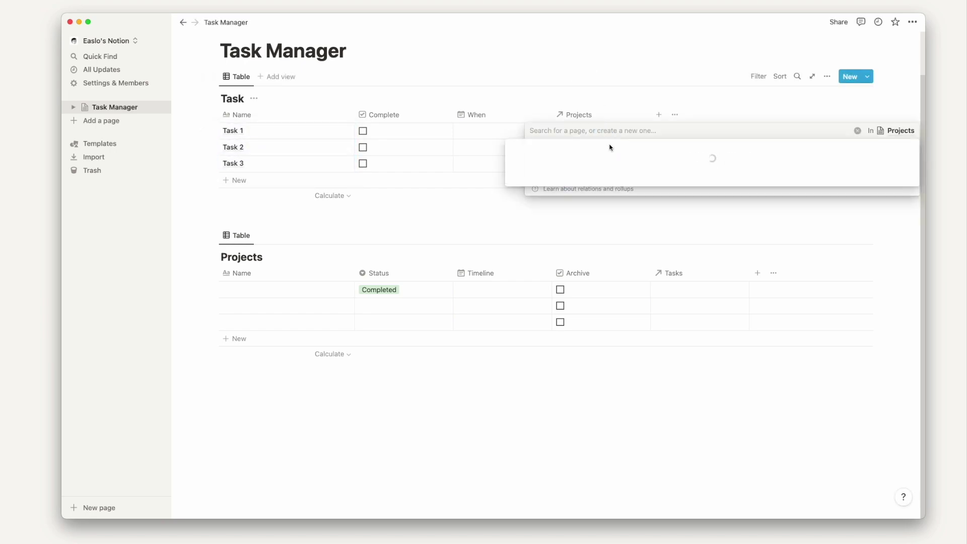
pyautogui.click(559, 162)
pyautogui.click(289, 287)
pyautogui.write('Project 1')
pyautogui.click(283, 305)
pyautogui.write('Project')
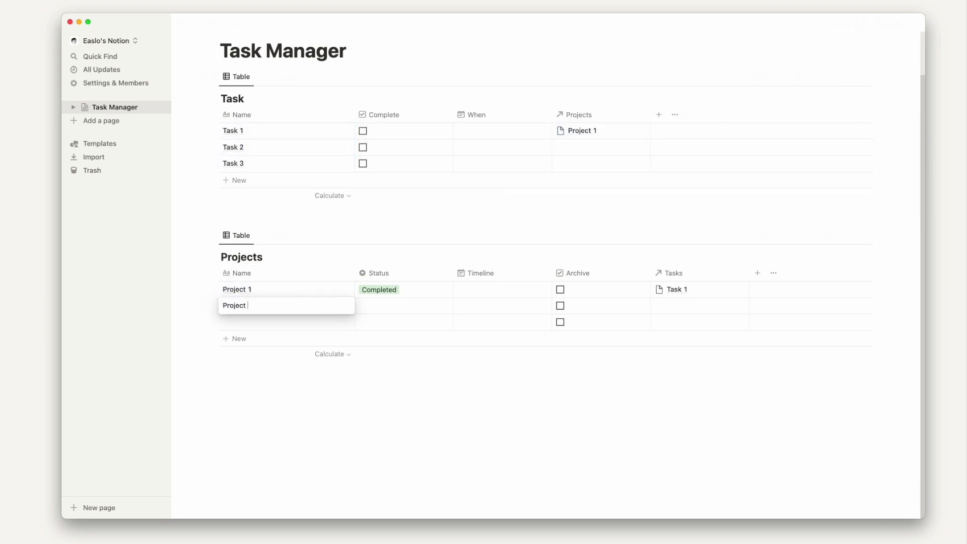
pyautogui.write(' 2')
pyautogui.click(282, 321)
pyautogui.write('Project 3')
pyautogui.press('Escape')
pyautogui.click(330, 239)
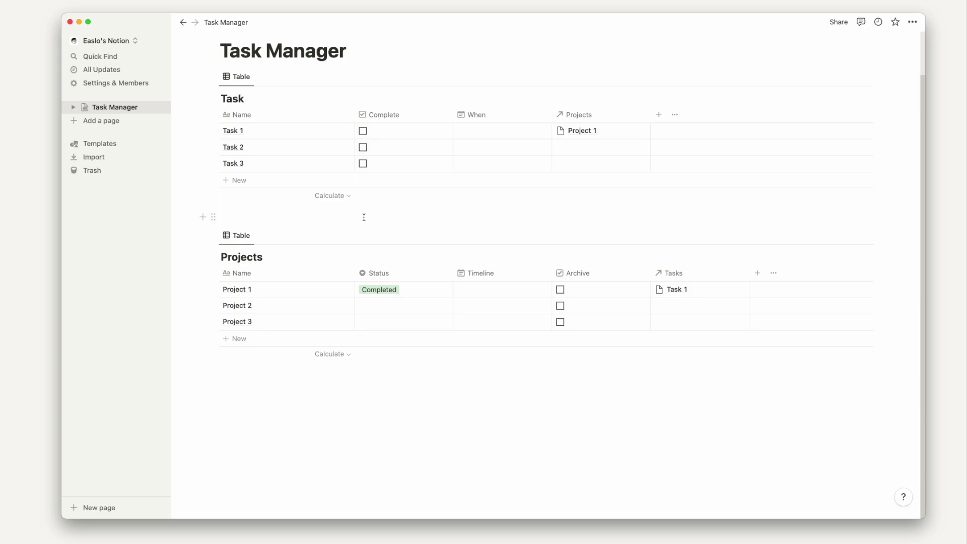
# - Add a Subtasks column as a two-way Relation to the Task database itself
pyautogui.click(664, 116)
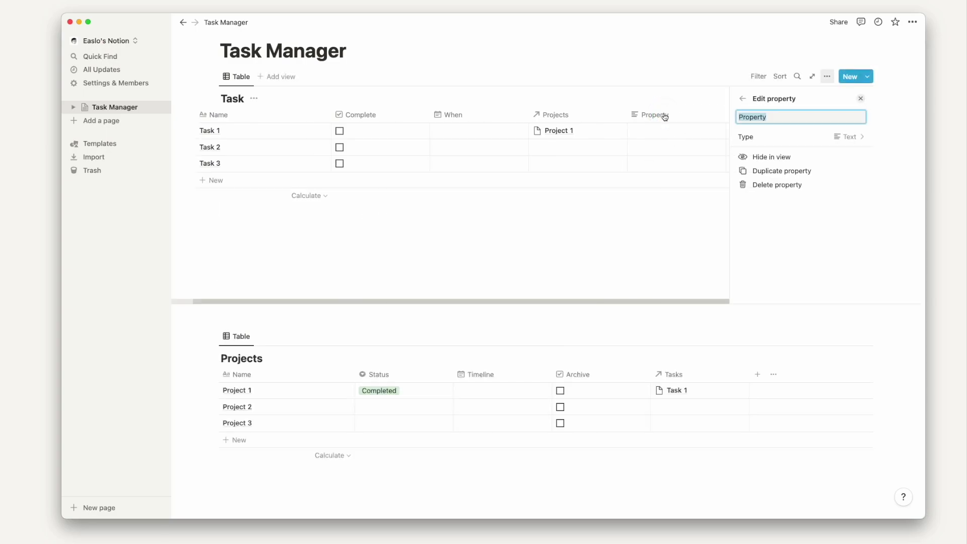
pyautogui.write('Subtasks')
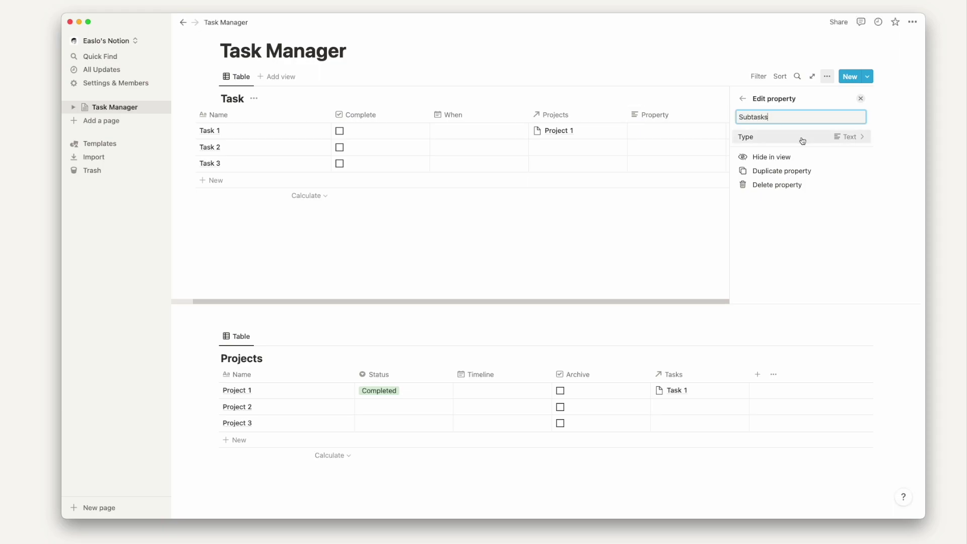
pyautogui.click(815, 142)
pyautogui.click(806, 373)
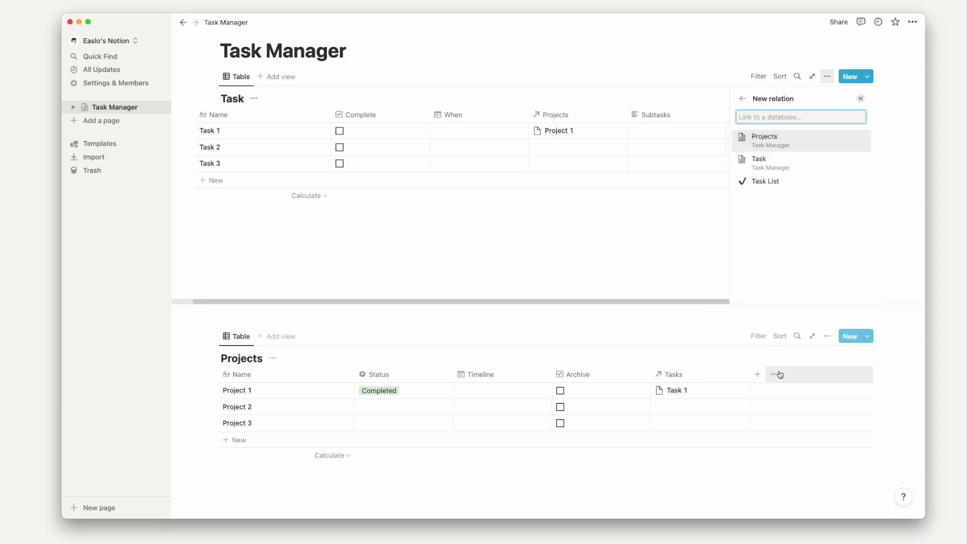
pyautogui.click(794, 169)
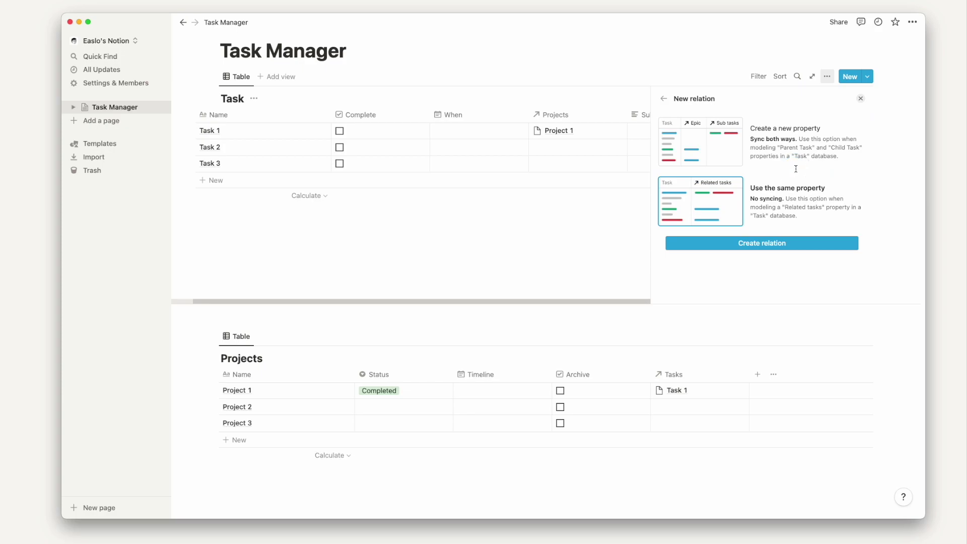
pyautogui.click(729, 145)
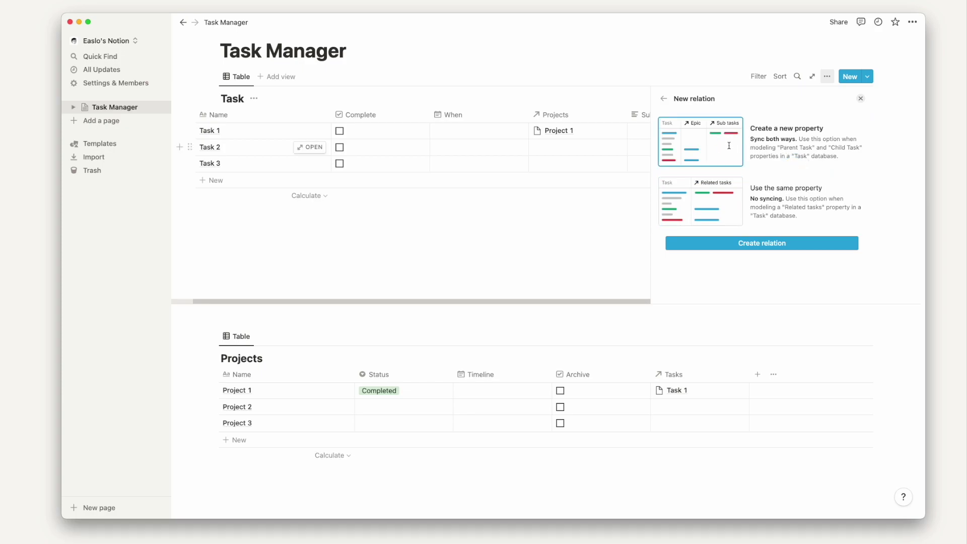
pyautogui.click(756, 244)
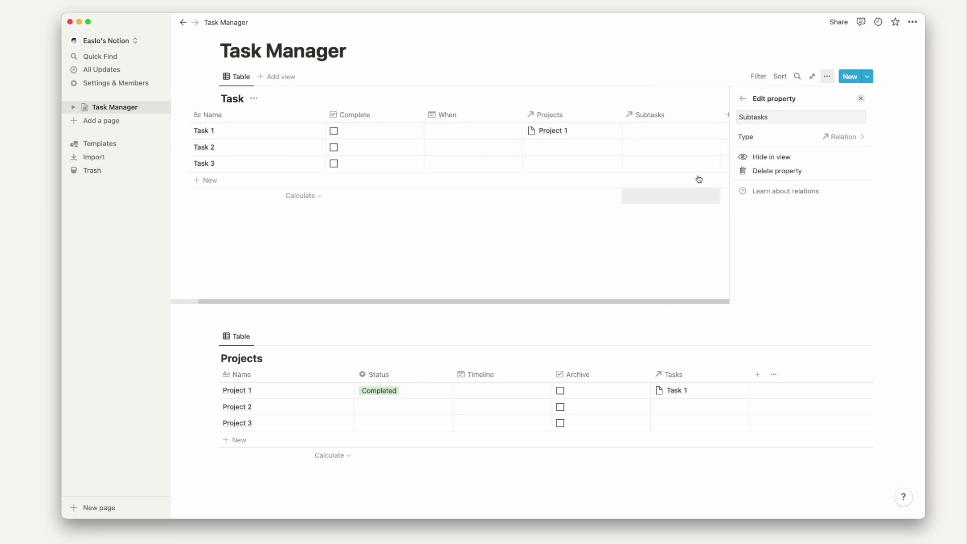
pyautogui.click(690, 214)
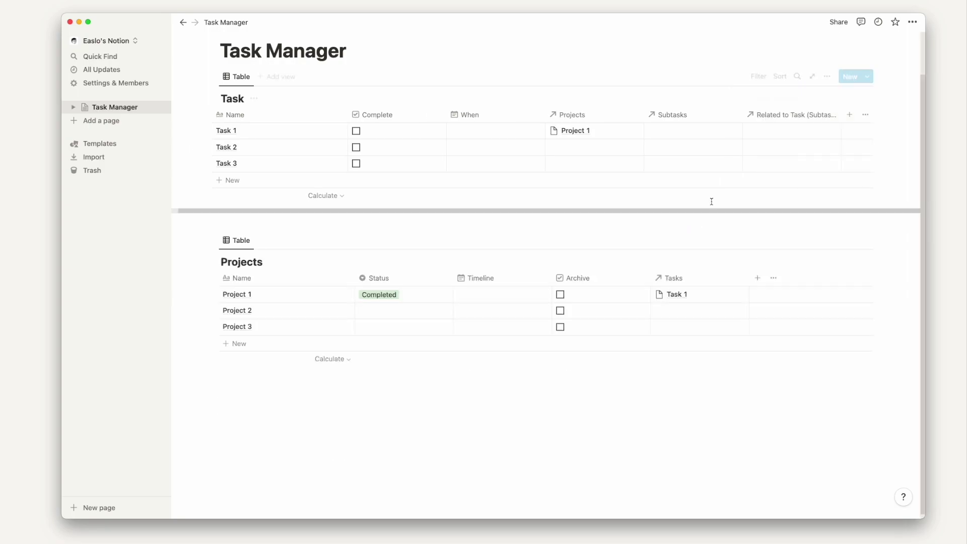
# - Rename the synced Related to Task (Subtasks) column to Parent Task
pyautogui.click(768, 119)
pyautogui.click(773, 134)
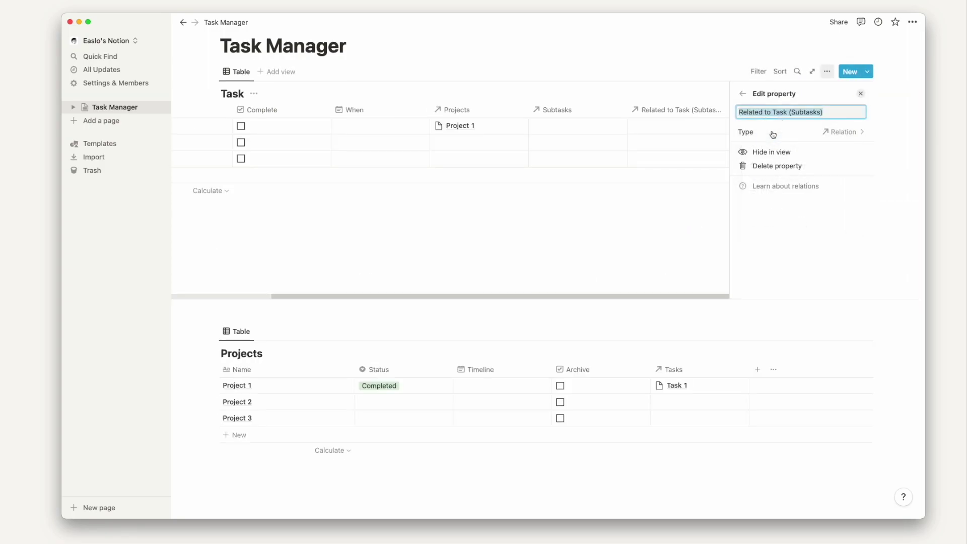
pyautogui.write('Parent Task')
pyautogui.press('Return')
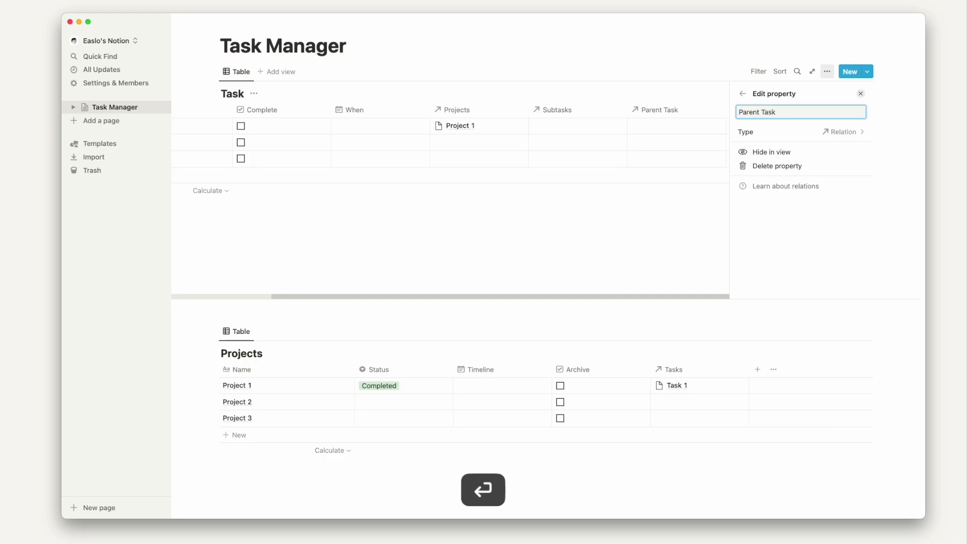
pyautogui.click(584, 62)
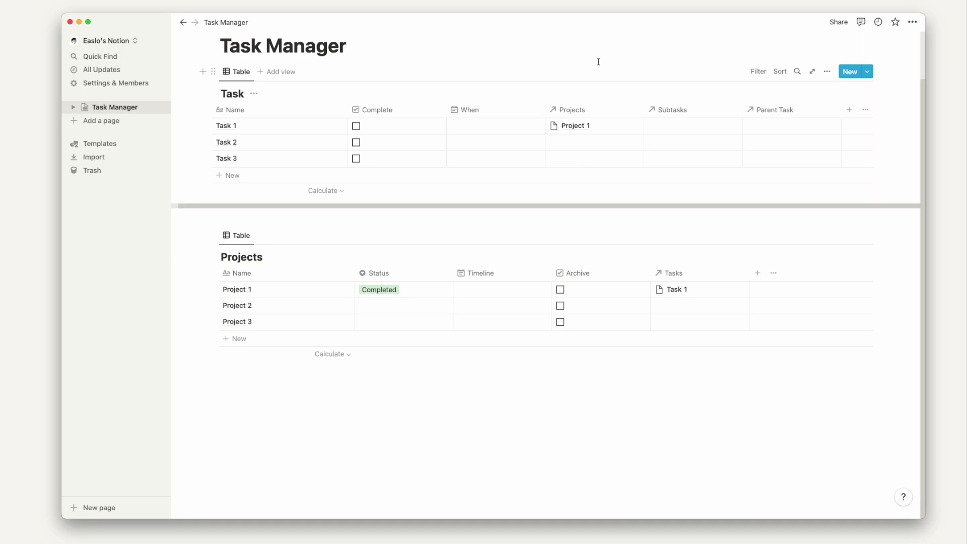
# - Copy a link to the Task database block and open Task 1 as a page preview
pyautogui.click(214, 72)
pyautogui.click(173, 84)
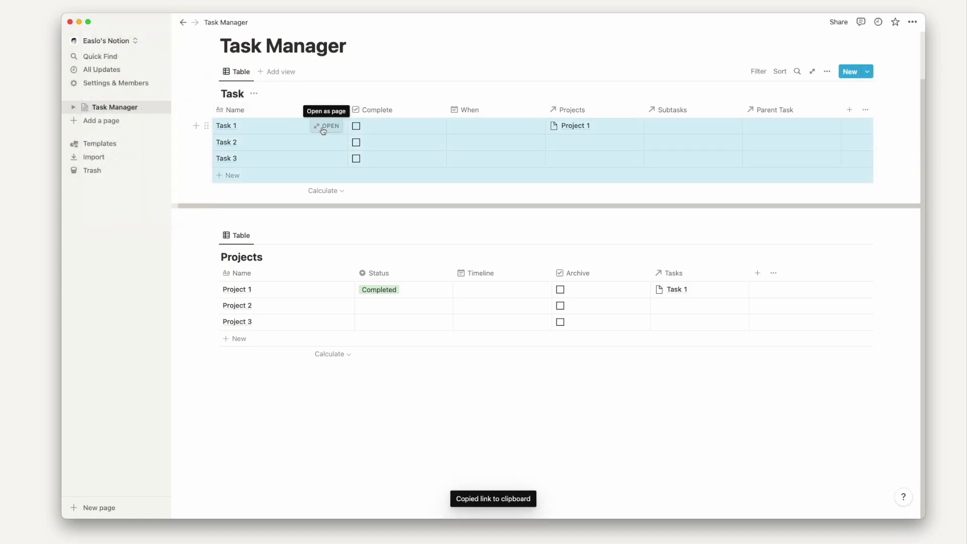
pyautogui.click(326, 128)
# - Create a New Task template and paste in a linked view of the Task table
pyautogui.click(510, 296)
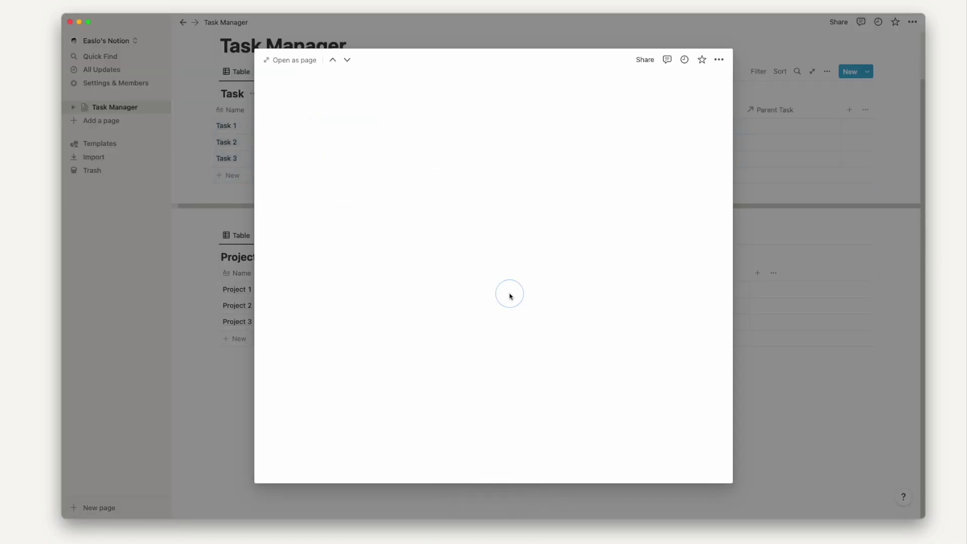
pyautogui.write('New Task')
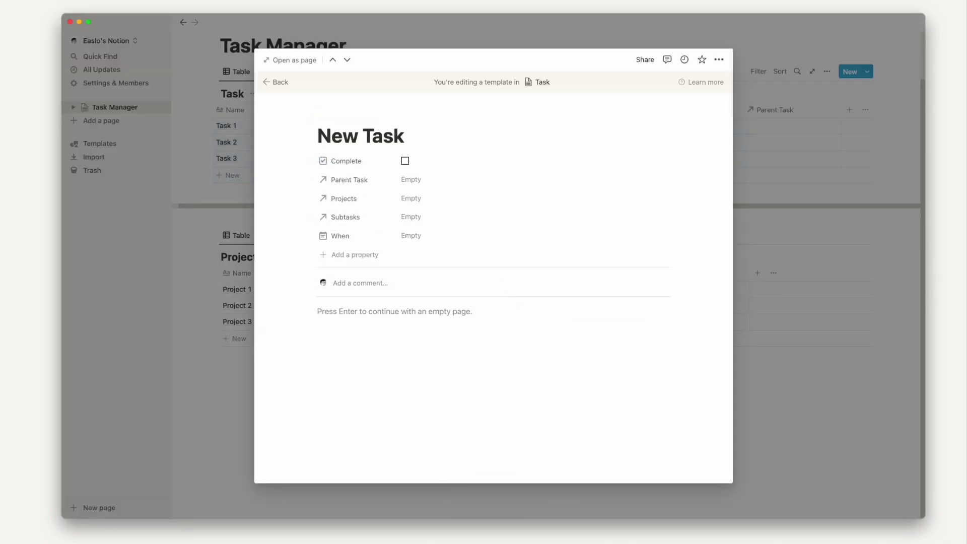
pyautogui.press('Return')
pyautogui.press('super+v')
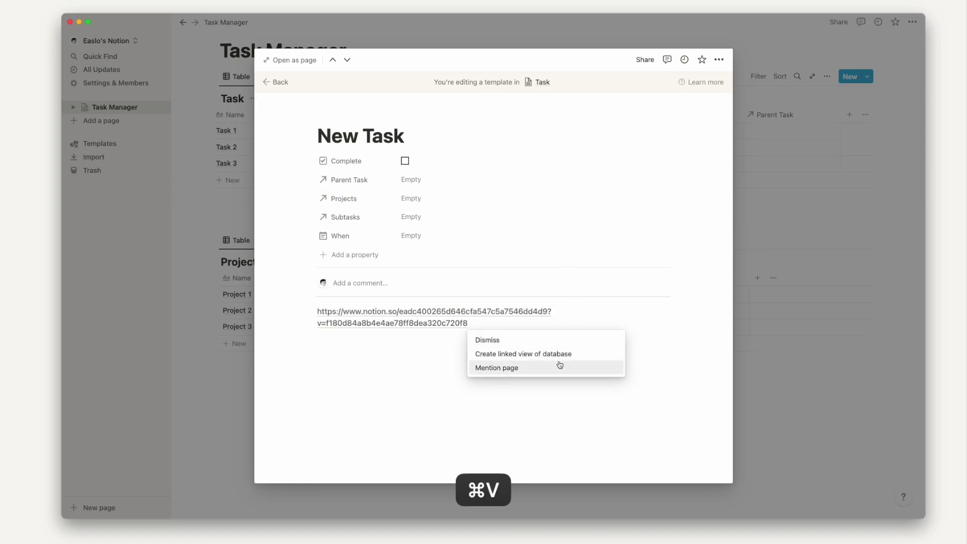
pyautogui.click(560, 361)
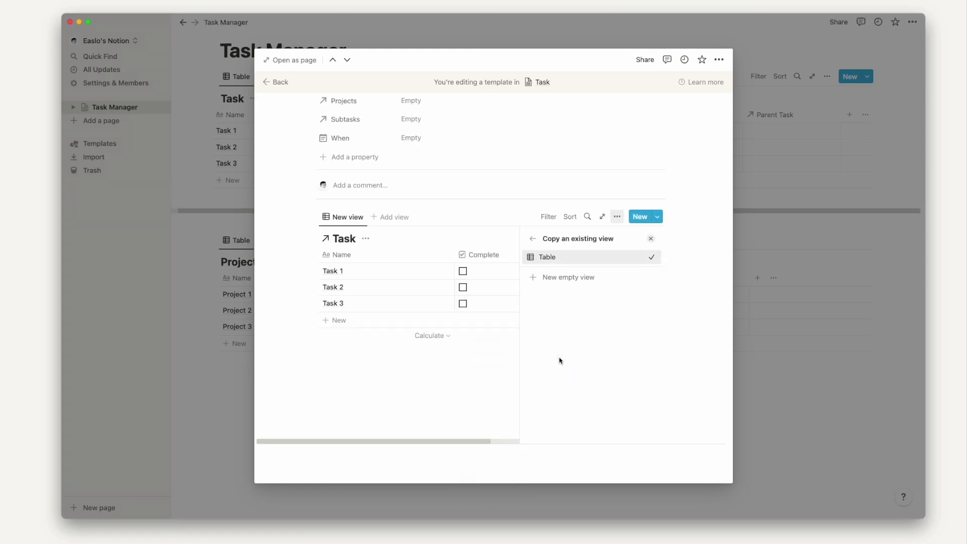
pyautogui.click(532, 257)
# - Switch the linked view to List layout and make the Complete property visible
pyautogui.click(554, 291)
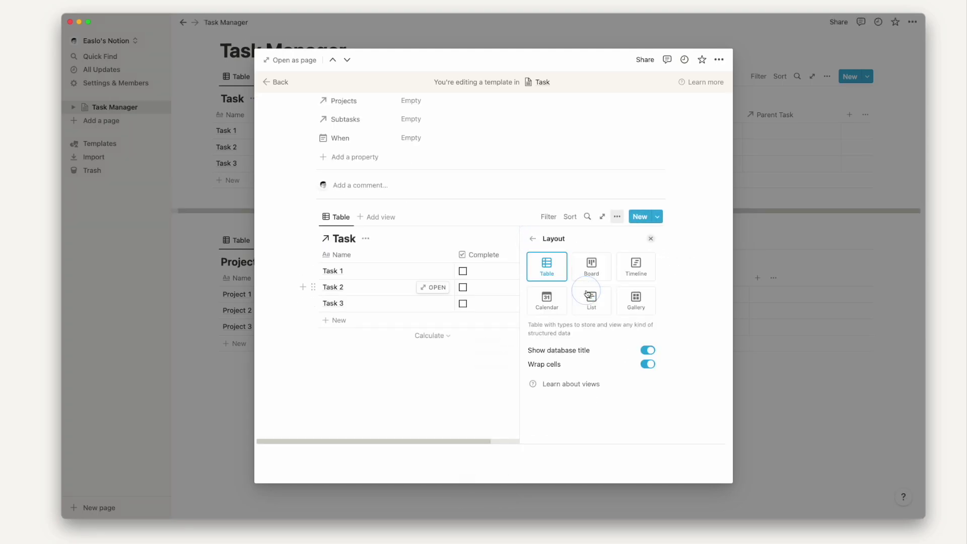
pyautogui.click(591, 301)
pyautogui.click(507, 225)
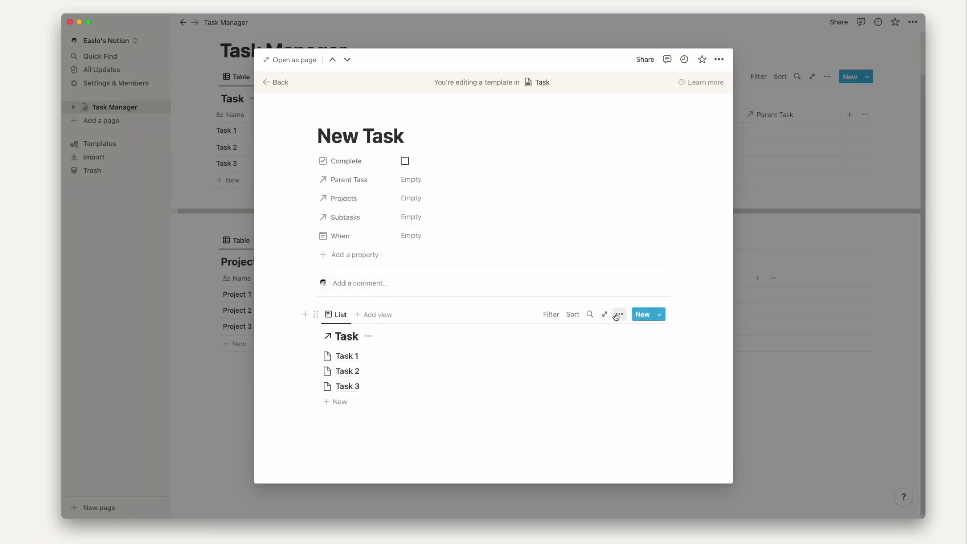
pyautogui.click(617, 312)
pyautogui.click(608, 310)
pyautogui.click(640, 328)
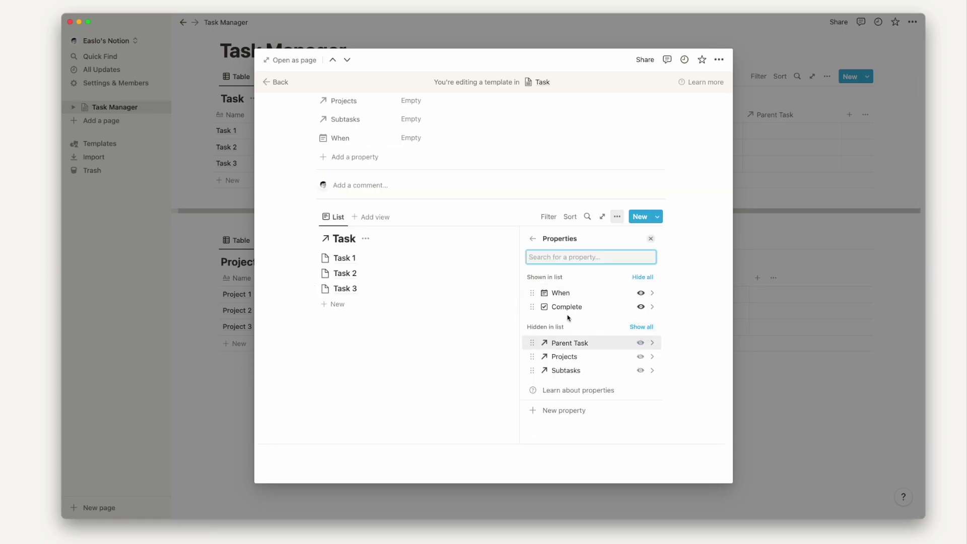
pyautogui.click(385, 242)
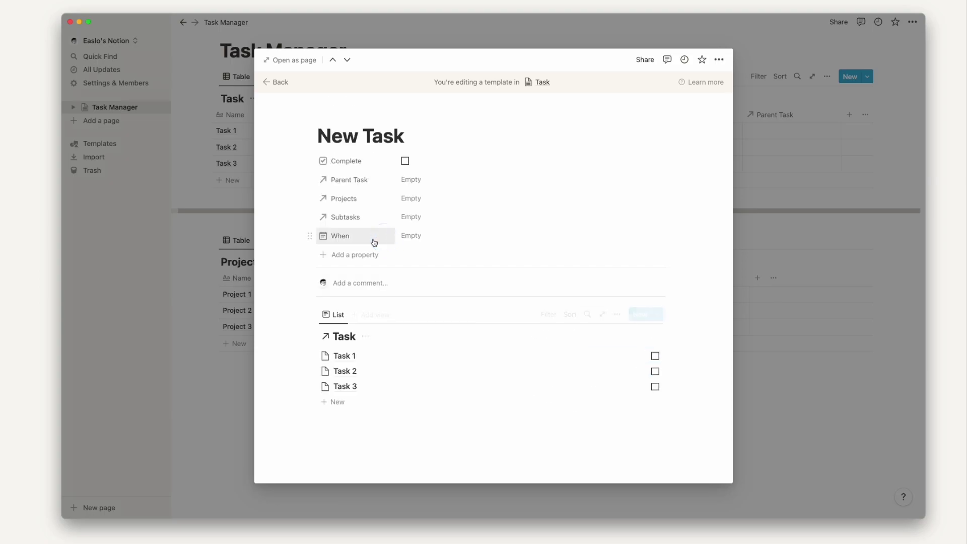
pyautogui.click(368, 335)
# - Hide the list's database title and filter it to Parent Task contains New Task
pyautogui.click(371, 388)
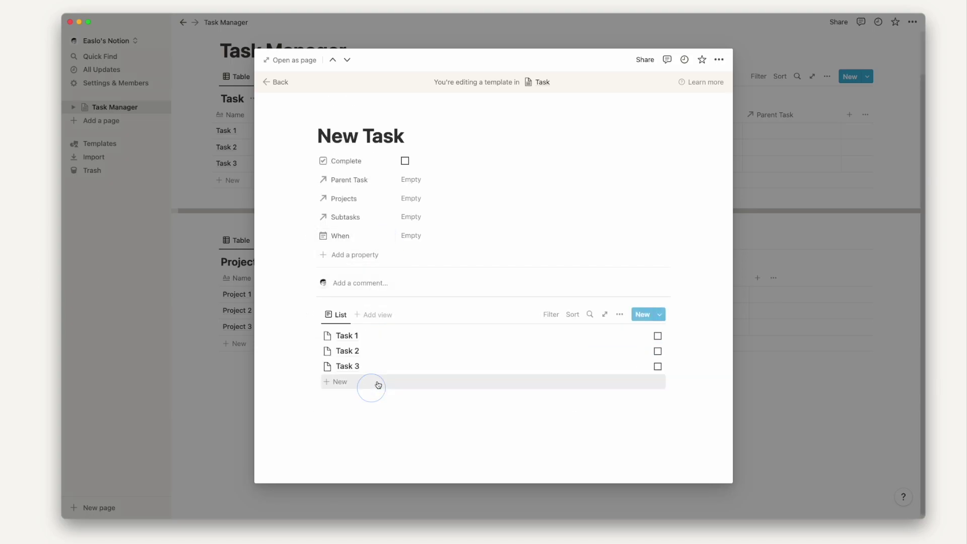
pyautogui.click(548, 315)
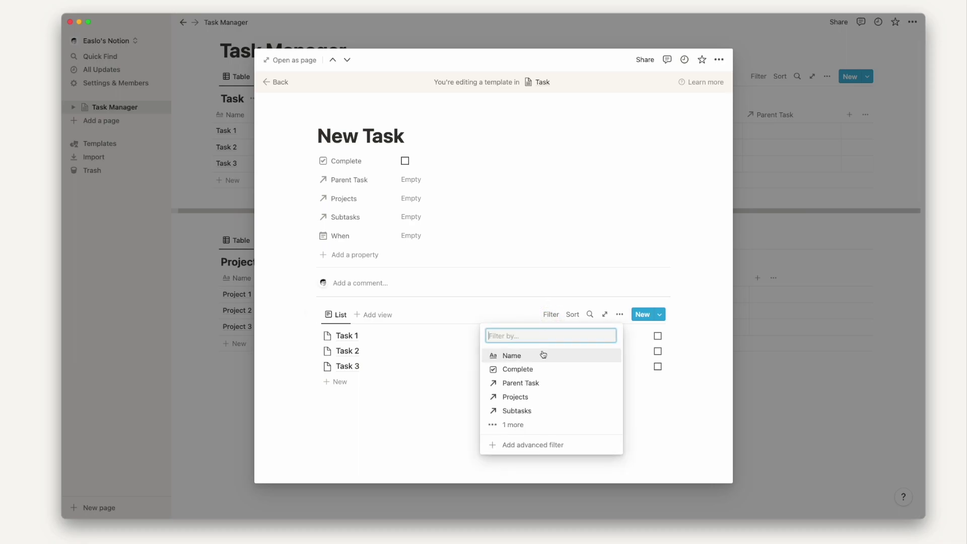
pyautogui.click(535, 383)
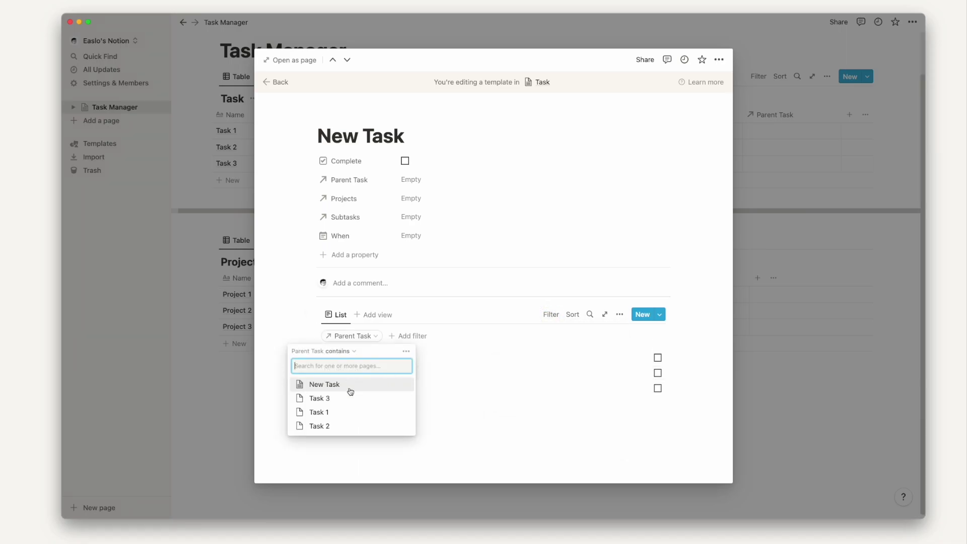
pyautogui.click(350, 392)
pyautogui.click(294, 332)
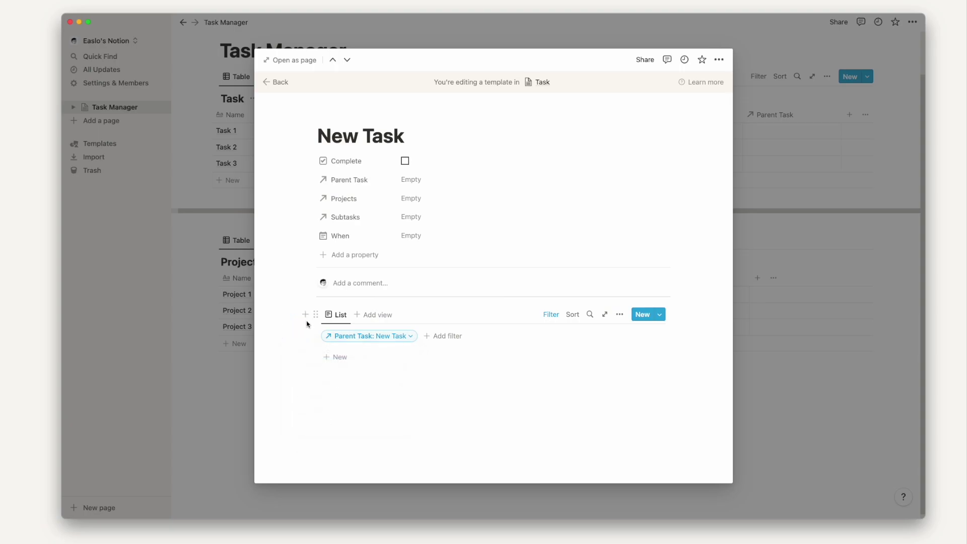
# - Rename the list view to Subtasks
pyautogui.click(339, 319)
pyautogui.click(341, 331)
pyautogui.write('Subtasks')
pyautogui.press('Return')
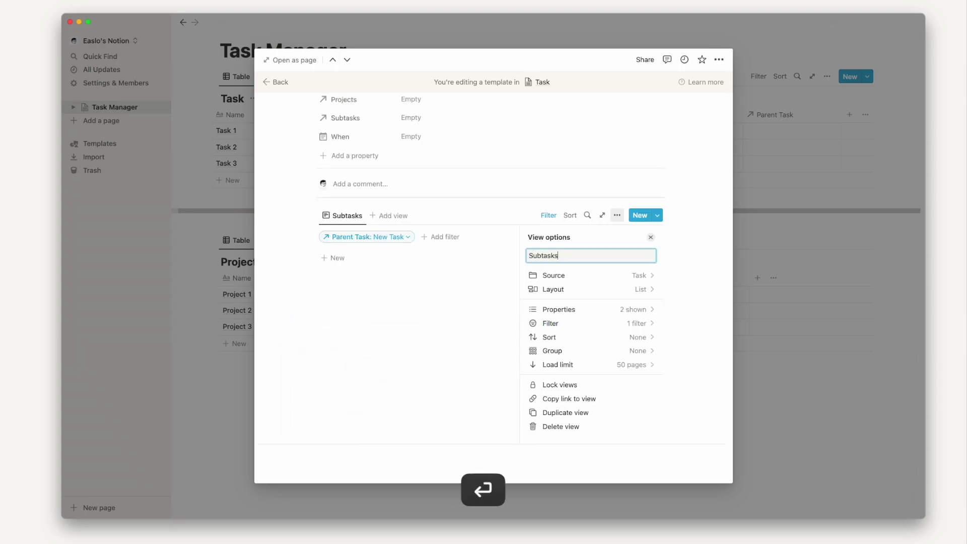
pyautogui.click(322, 367)
pyautogui.scroll(2, 290, 336)
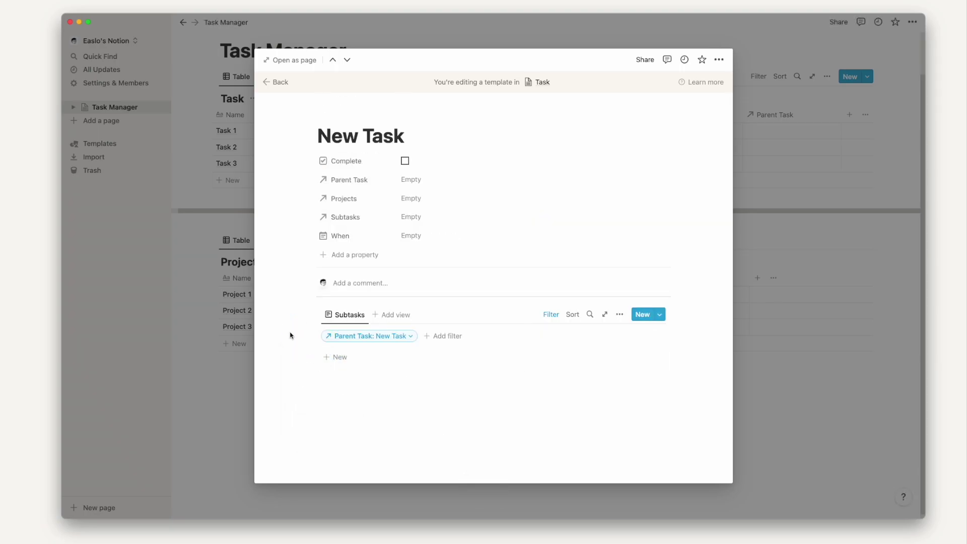
# - Add a Complete is Unchecked filter, then close the template back to Task Manager
pyautogui.click(545, 315)
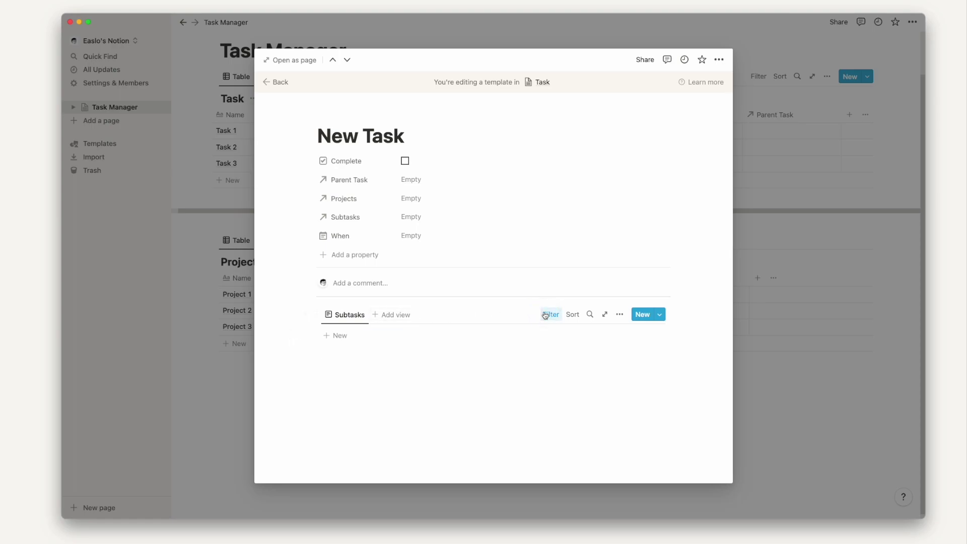
pyautogui.click(545, 315)
pyautogui.click(429, 336)
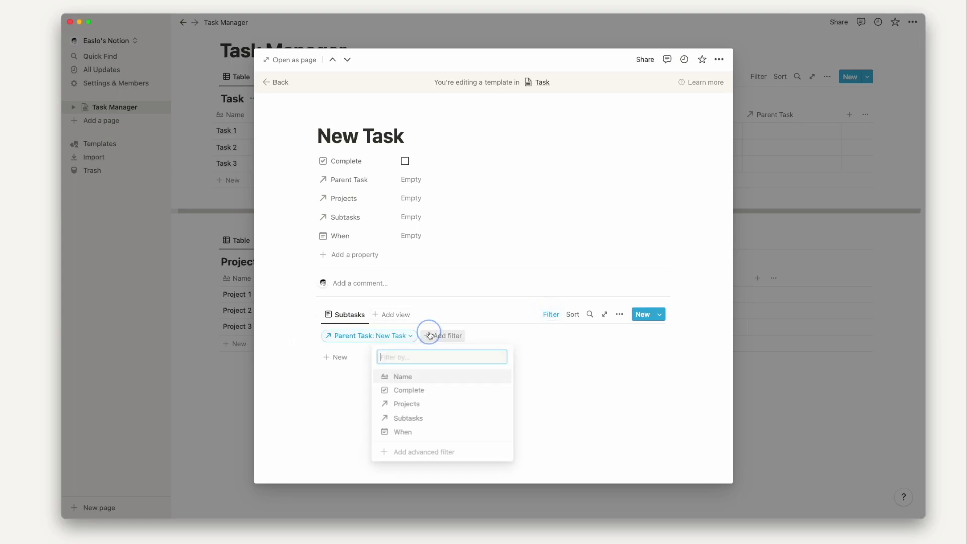
pyautogui.click(417, 391)
pyautogui.click(446, 369)
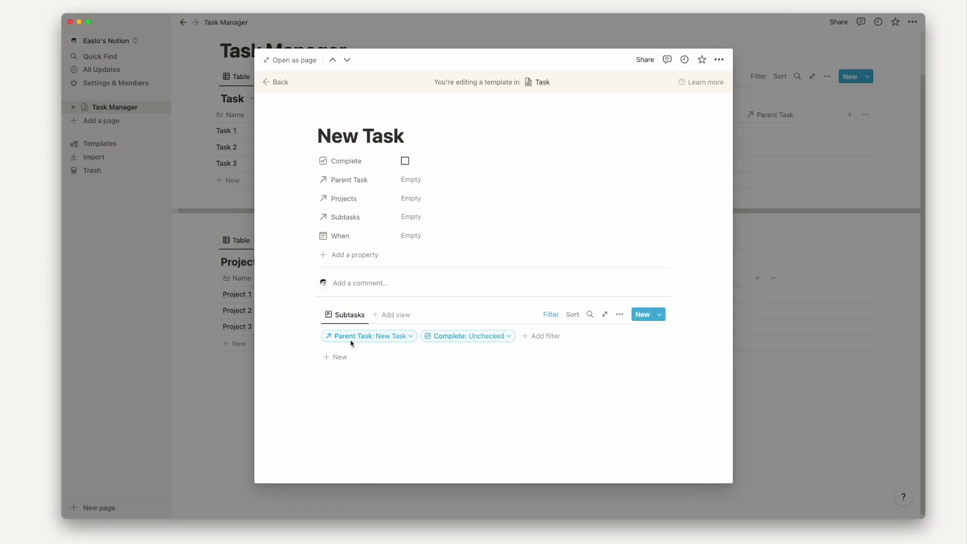
pyautogui.click(249, 290)
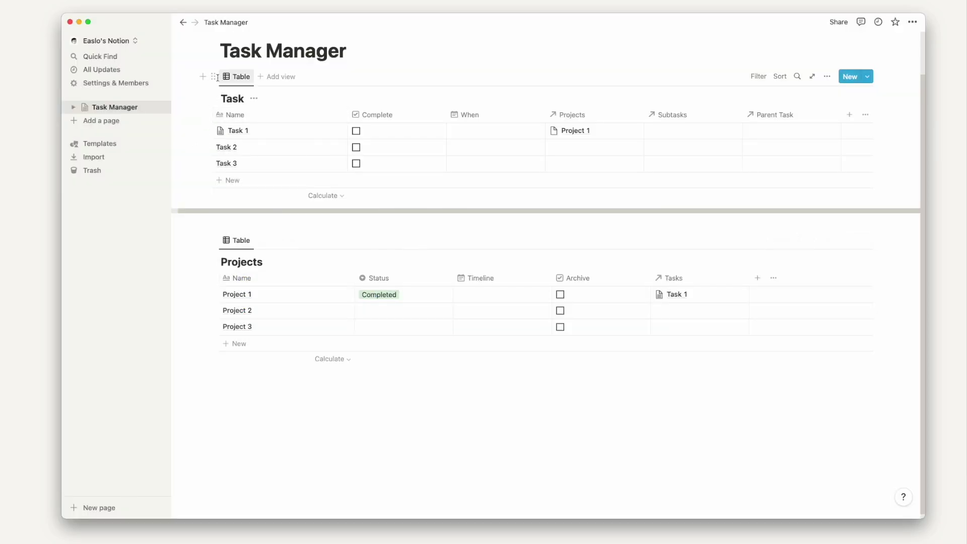
# - On Project 1, start a 'New Project' template and paste the copied Task table link into it as a linked view
pyautogui.click(213, 77)
pyautogui.click(142, 80)
pyautogui.click(326, 296)
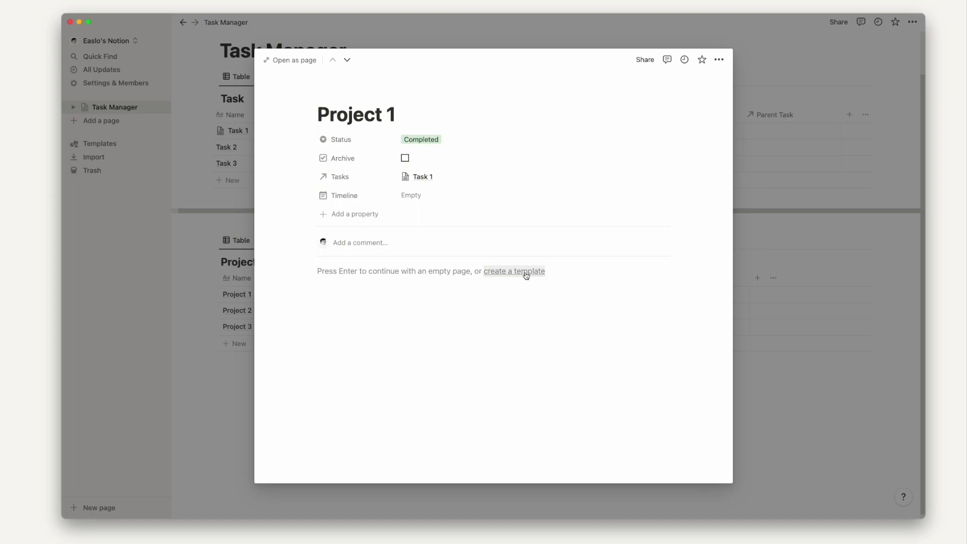
pyautogui.click(522, 272)
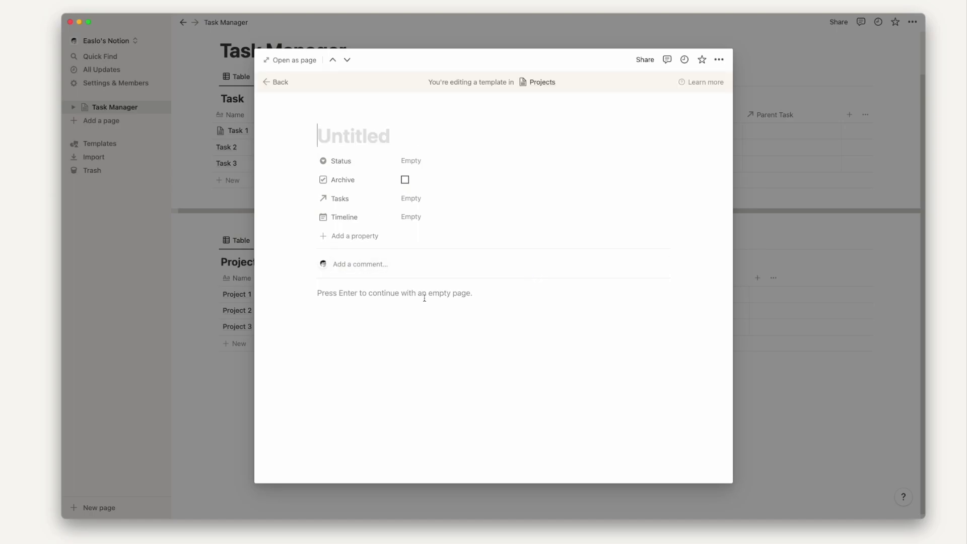
pyautogui.write('New Project')
pyautogui.press('Return')
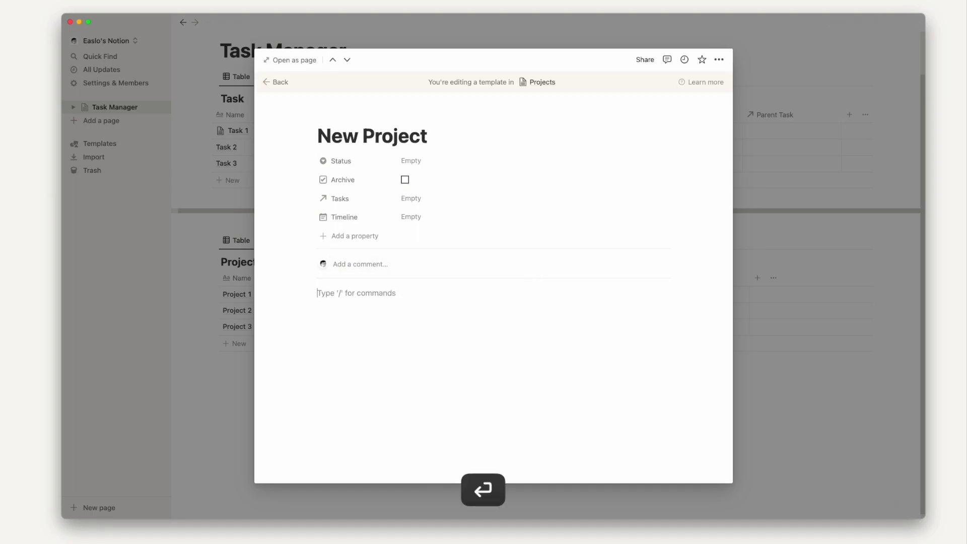
pyautogui.press('super+v')
pyautogui.click(524, 335)
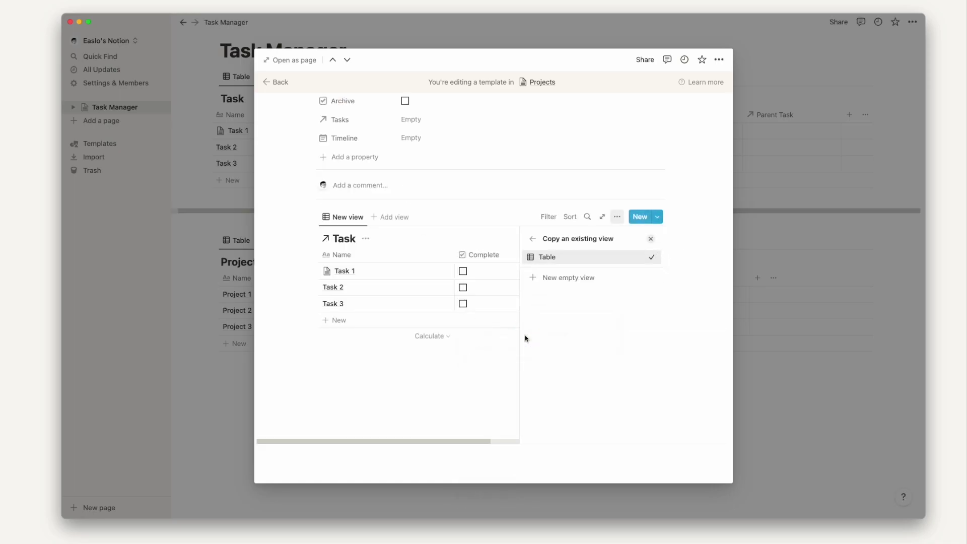
# - Show the linked tasks as a List with the Task title hidden
pyautogui.click(534, 241)
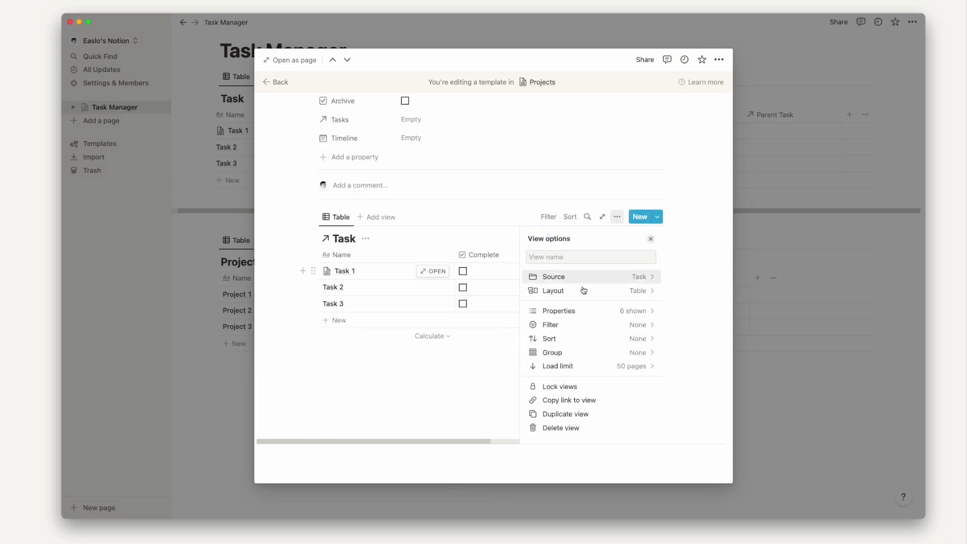
pyautogui.click(552, 289)
pyautogui.click(591, 301)
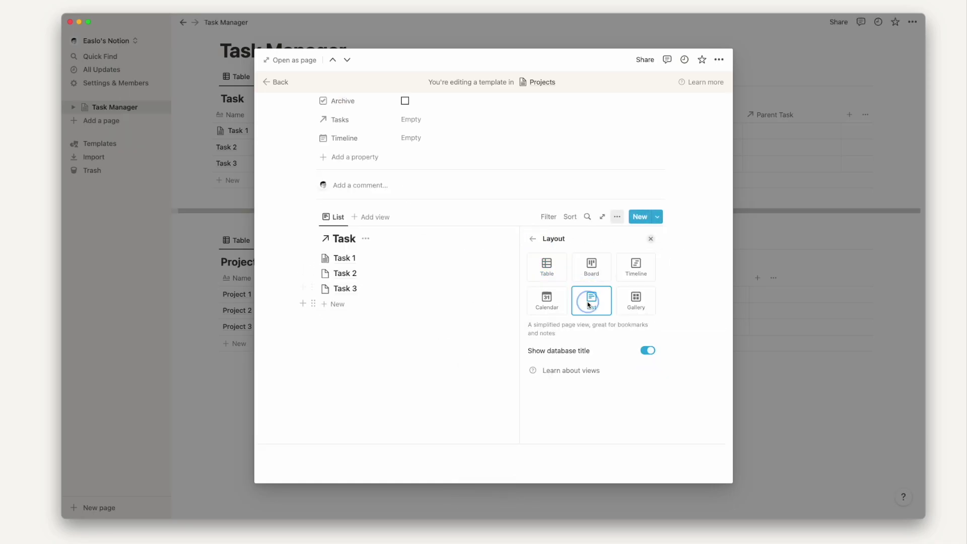
pyautogui.click(383, 243)
pyautogui.scroll(2, 373, 252)
pyautogui.click(368, 318)
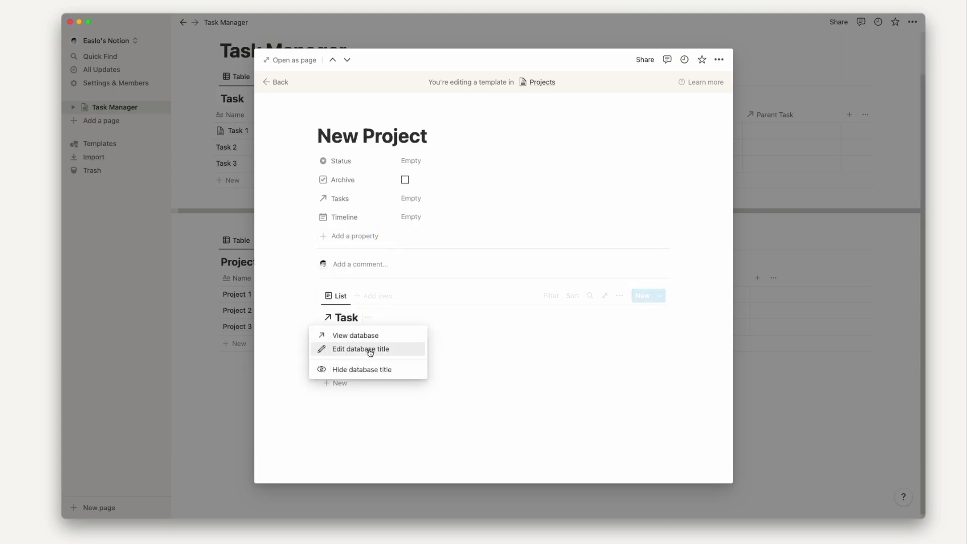
pyautogui.click(368, 370)
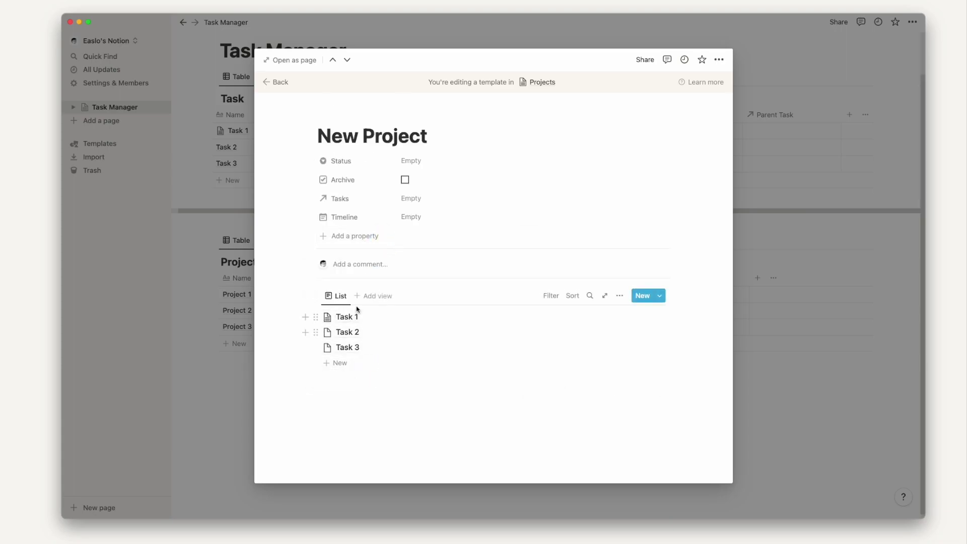
# - Filter the list to Projects: New Project and show the Complete checkbox
pyautogui.click(552, 297)
pyautogui.click(531, 378)
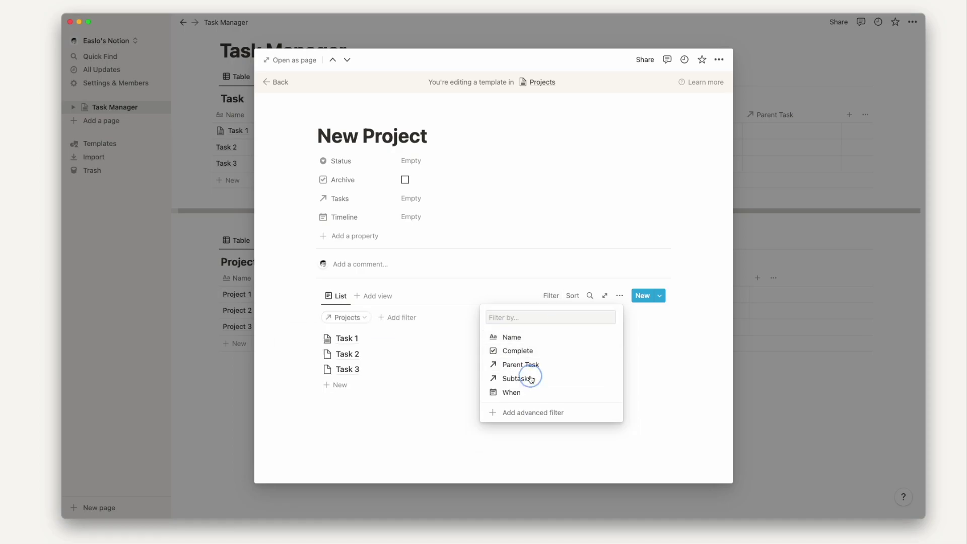
pyautogui.click(374, 367)
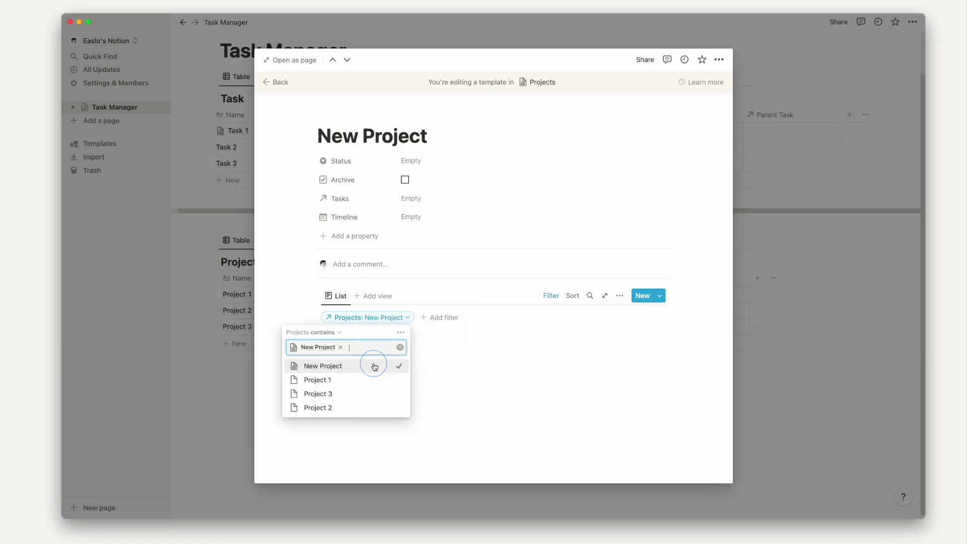
pyautogui.click(494, 304)
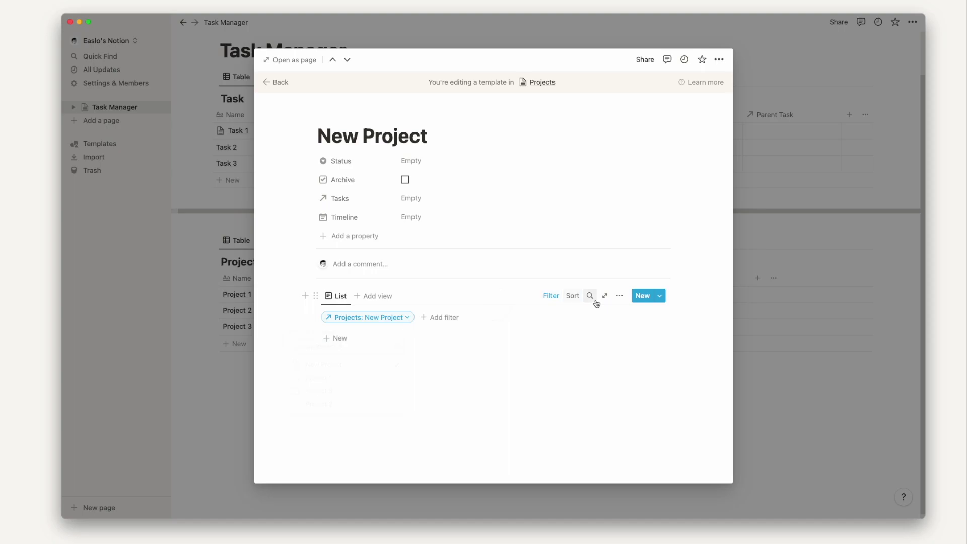
pyautogui.click(617, 300)
pyautogui.click(595, 309)
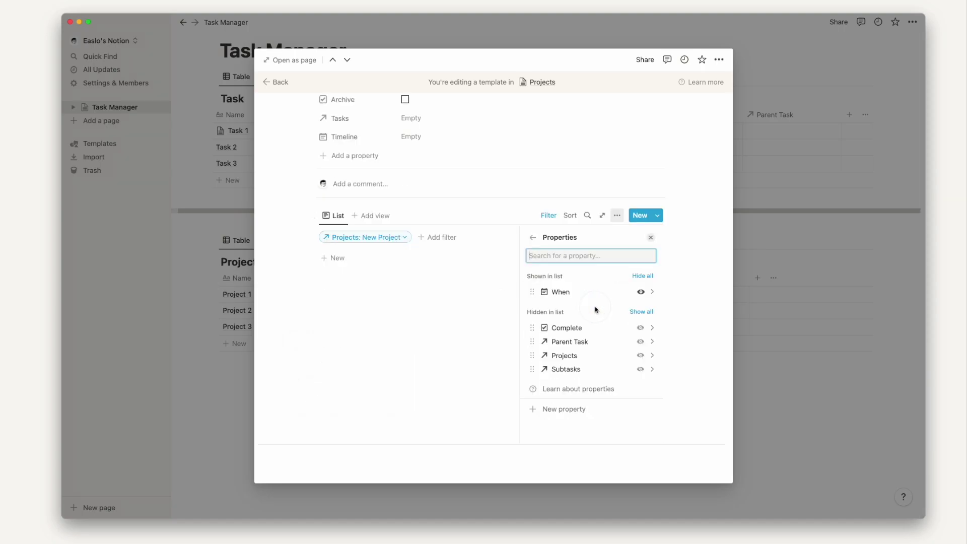
pyautogui.click(640, 327)
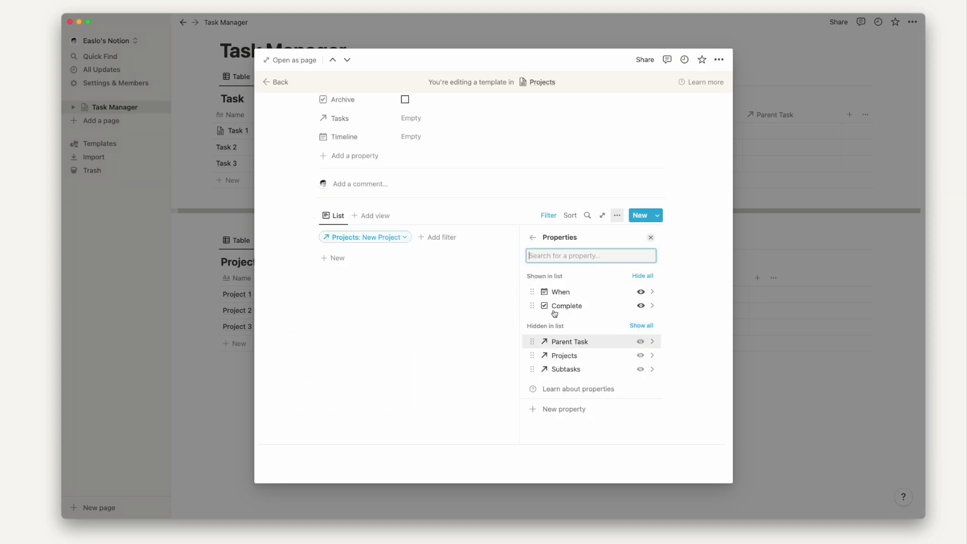
pyautogui.click(447, 303)
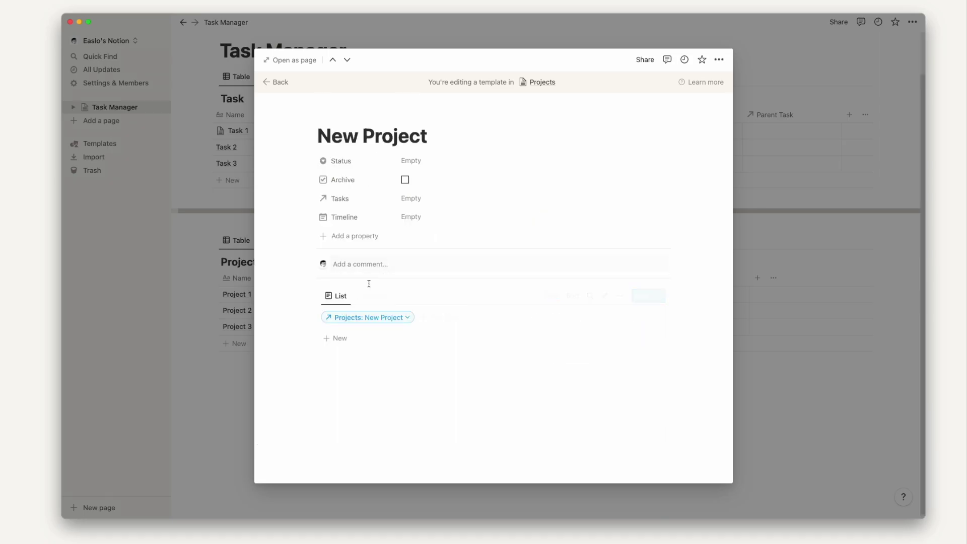
# - Rename the list view to Incomplete and filter it to Complete unchecked
pyautogui.click(338, 296)
pyautogui.click(347, 314)
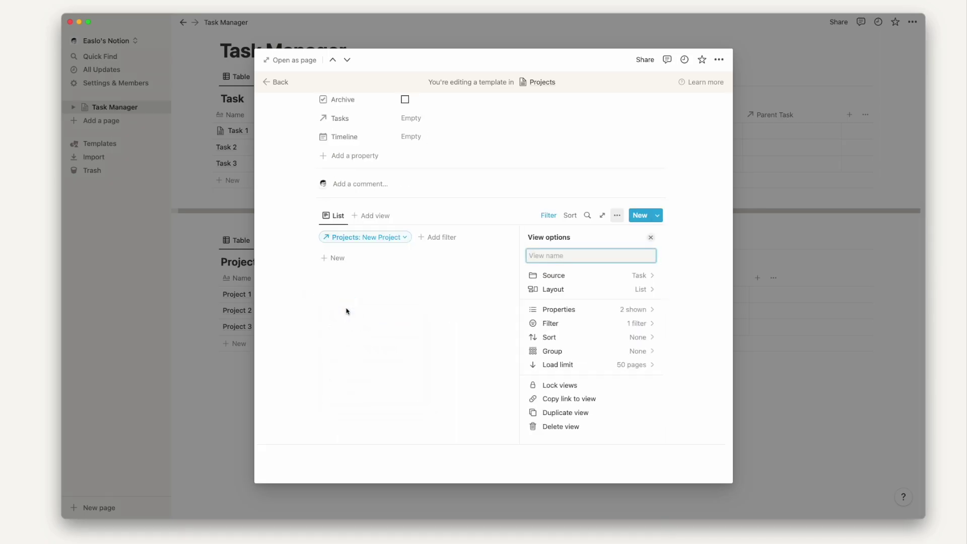
pyautogui.write('Incomplete')
pyautogui.press('Return')
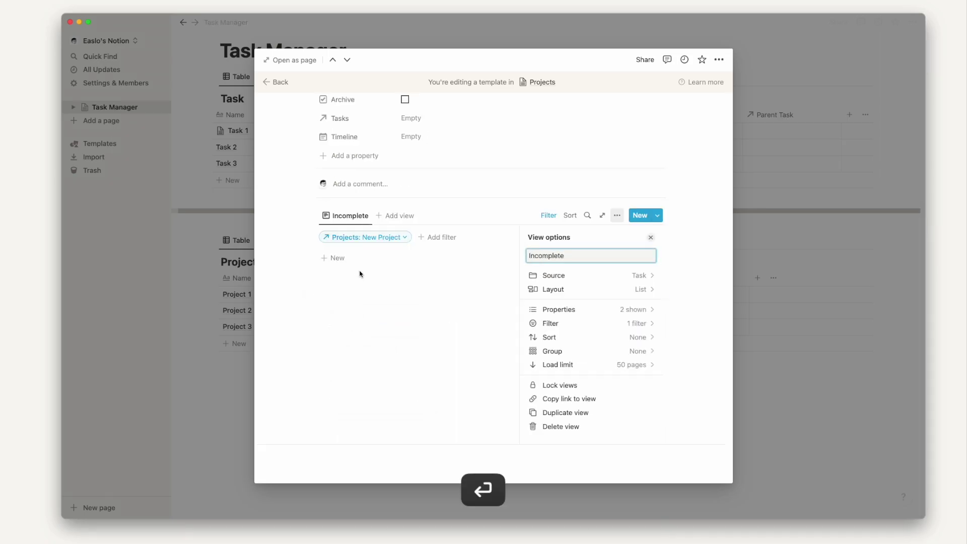
pyautogui.click(351, 216)
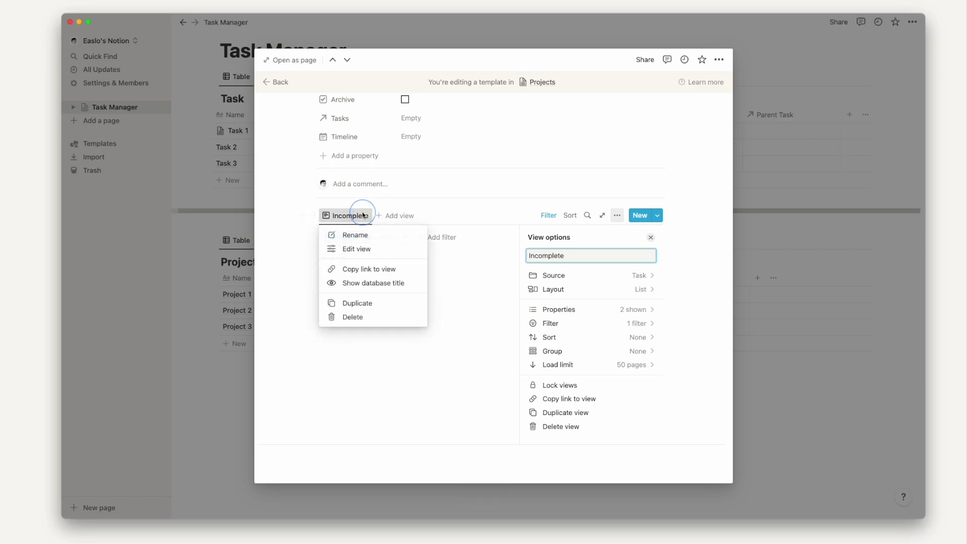
pyautogui.click(435, 246)
pyautogui.click(438, 241)
pyautogui.click(416, 292)
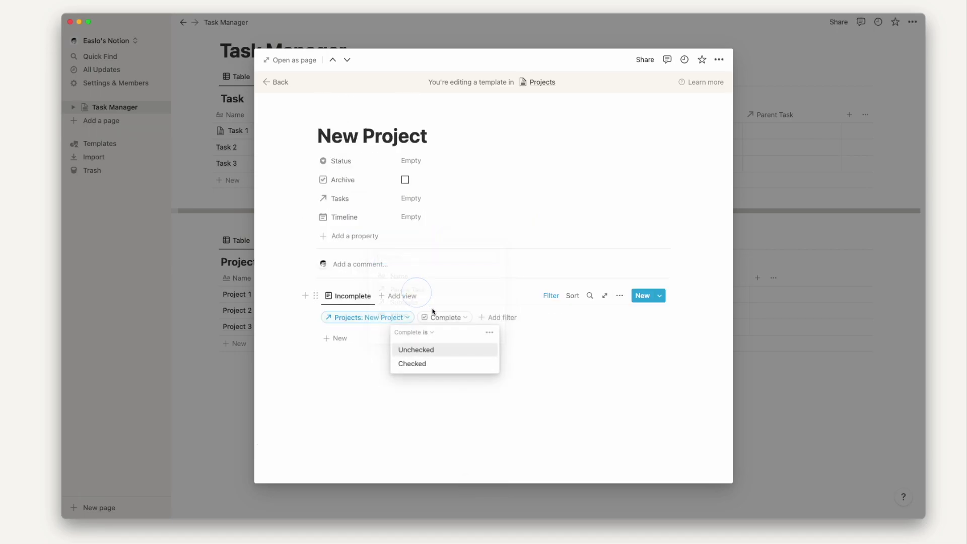
pyautogui.click(437, 349)
# - Duplicate the view as 'Completed' with its Complete filter switched to Checked
pyautogui.click(370, 297)
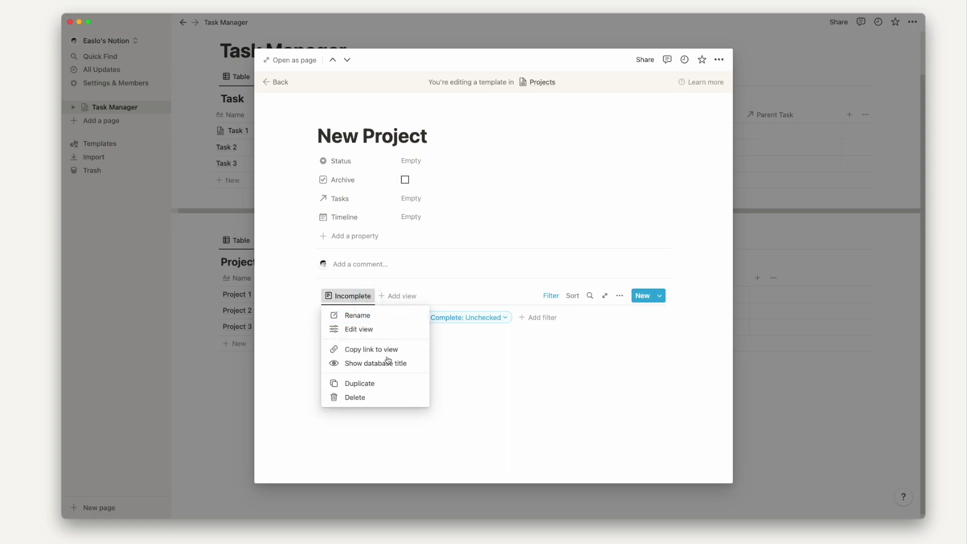
pyautogui.click(386, 383)
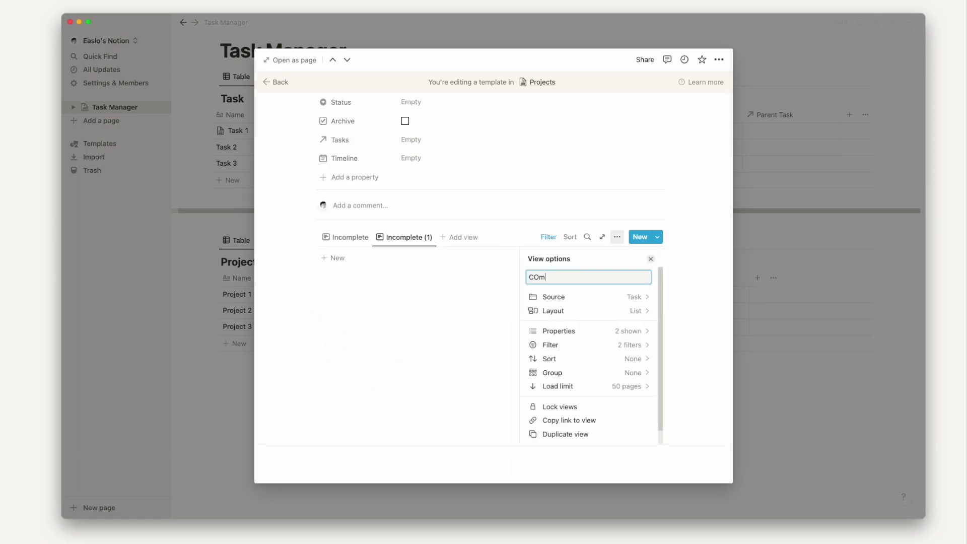
pyautogui.press('super+a')
pyautogui.write('Completed')
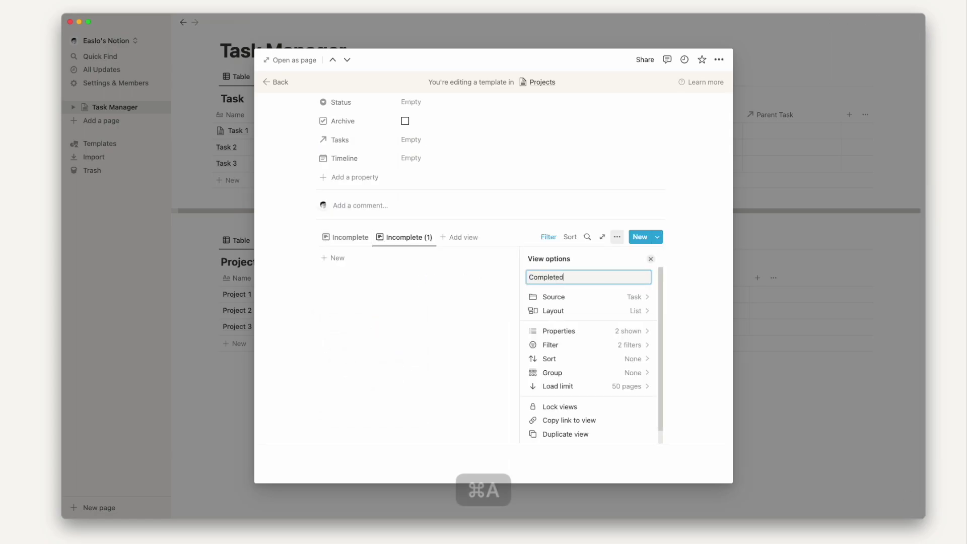
pyautogui.press('Return')
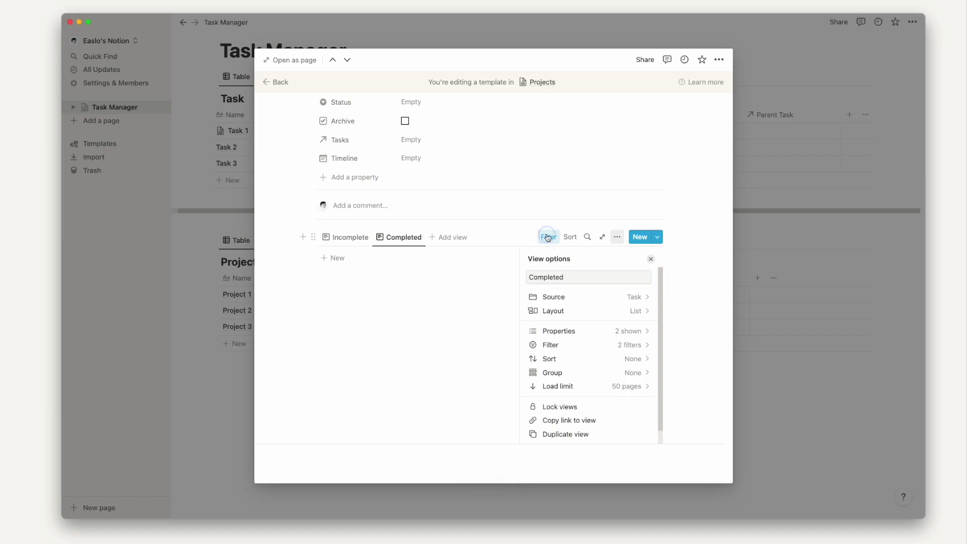
pyautogui.click(548, 237)
pyautogui.click(476, 316)
pyautogui.click(466, 364)
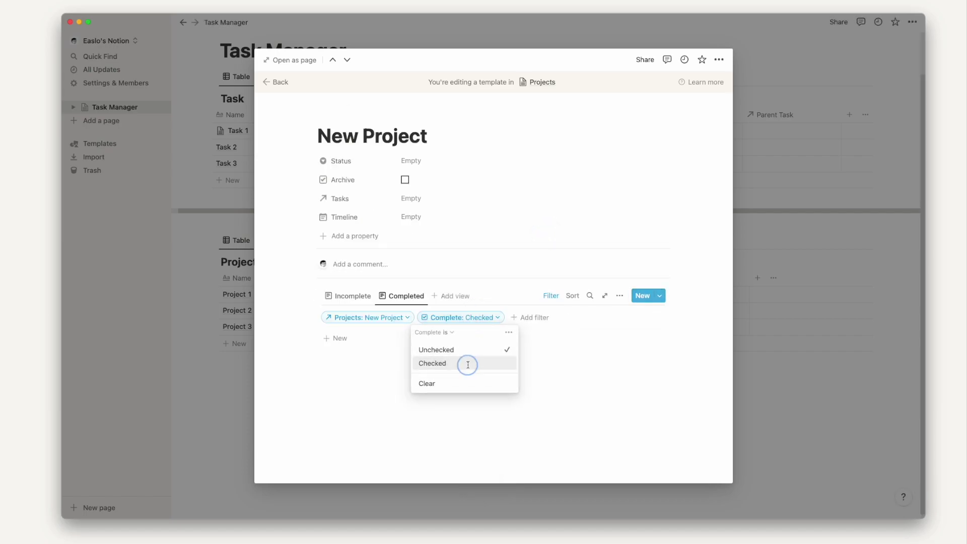
pyautogui.click(333, 299)
# - Leave the template editor, apply New Project to Project 1, and close Project 1 to return to Task Manager
pyautogui.click(268, 84)
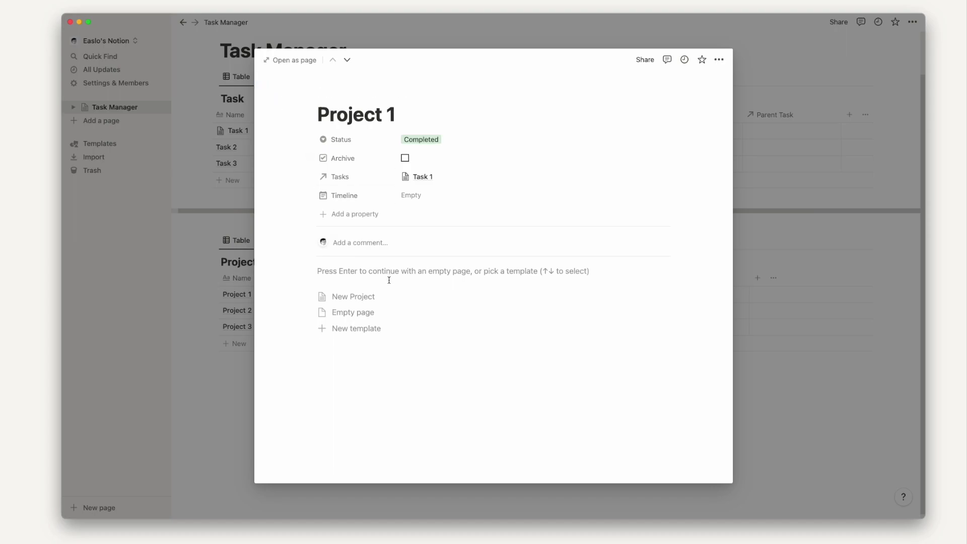
pyautogui.click(384, 295)
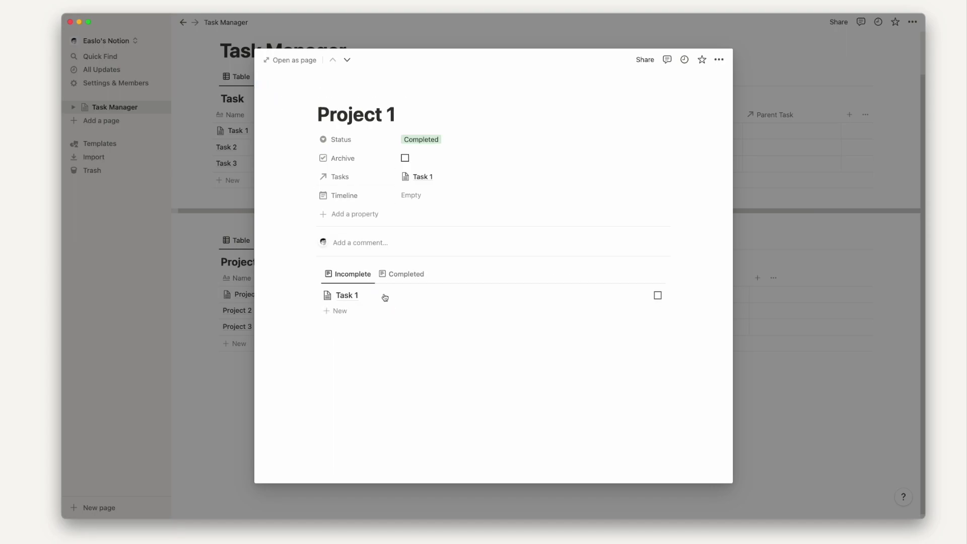
pyautogui.click(229, 230)
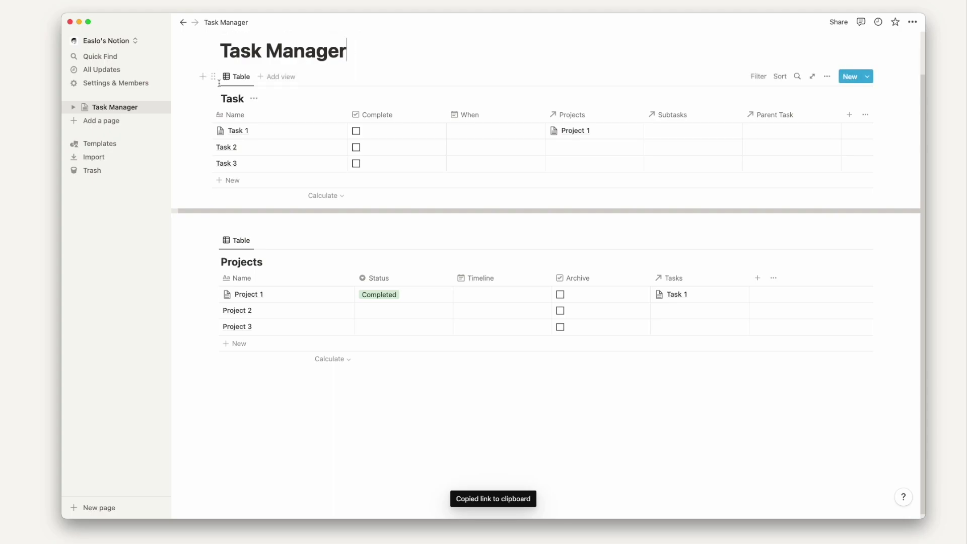
# - Turn the Task and Projects tables each into their own page
pyautogui.click(213, 76)
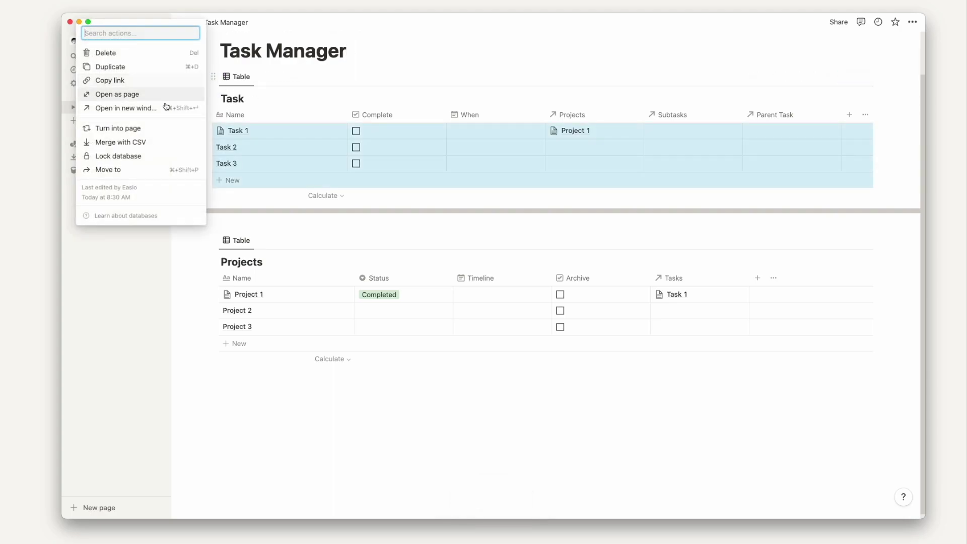
pyautogui.click(161, 128)
pyautogui.click(216, 156)
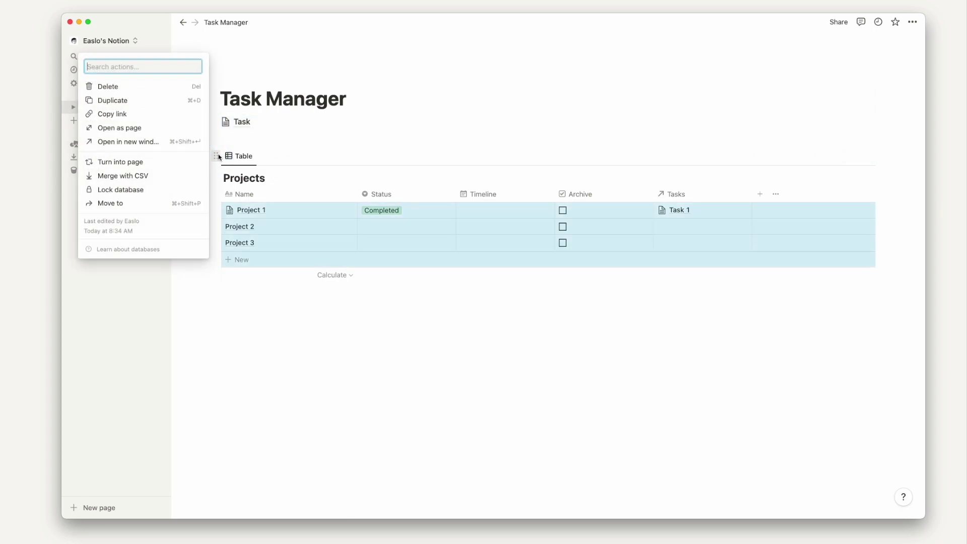
pyautogui.click(154, 162)
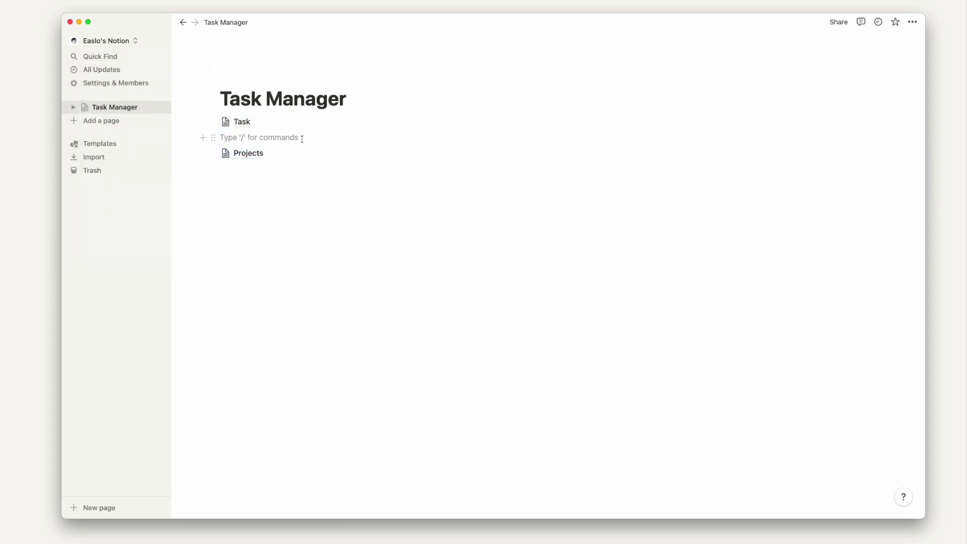
# - Tidy the empty lines below the title and paste the Task database link there
pyautogui.press('BackSpace')
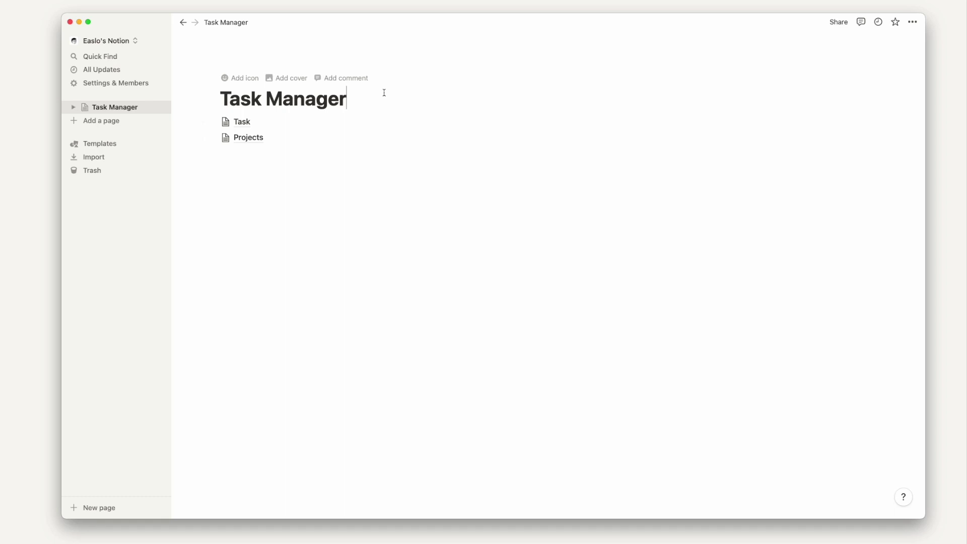
pyautogui.press('Return')
pyautogui.press('Return')
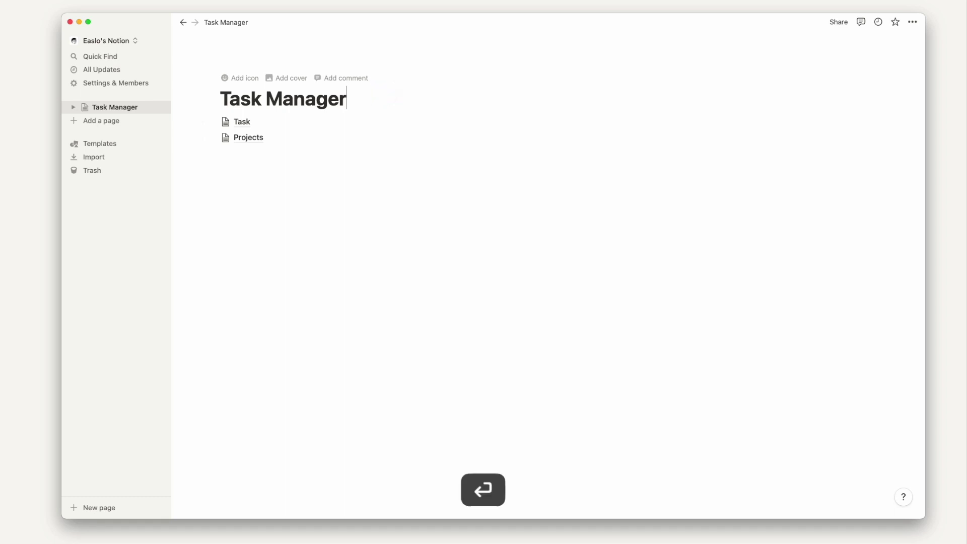
pyautogui.click(267, 132)
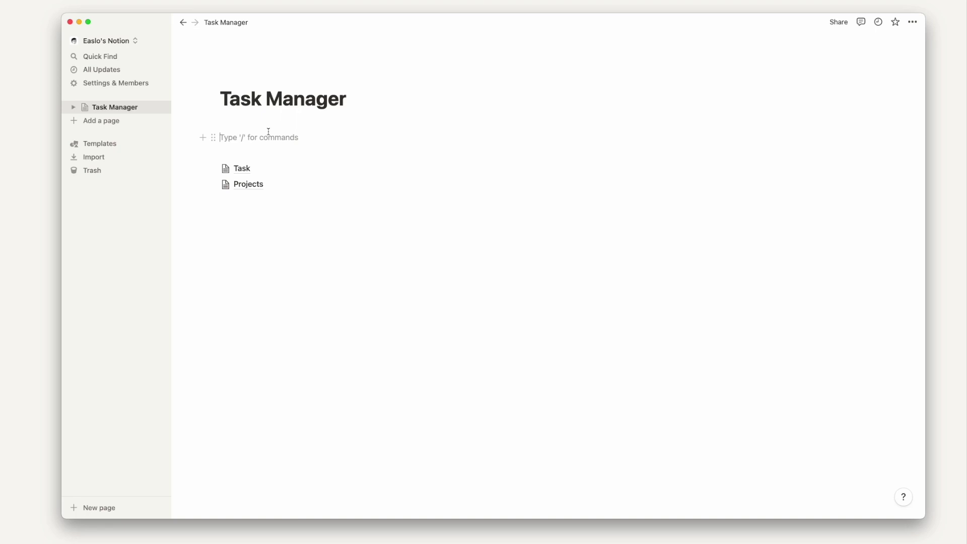
pyautogui.press('super+v')
# - Create a linked Task view from the Table view, shown as a List with Complete visible
pyautogui.click(627, 166)
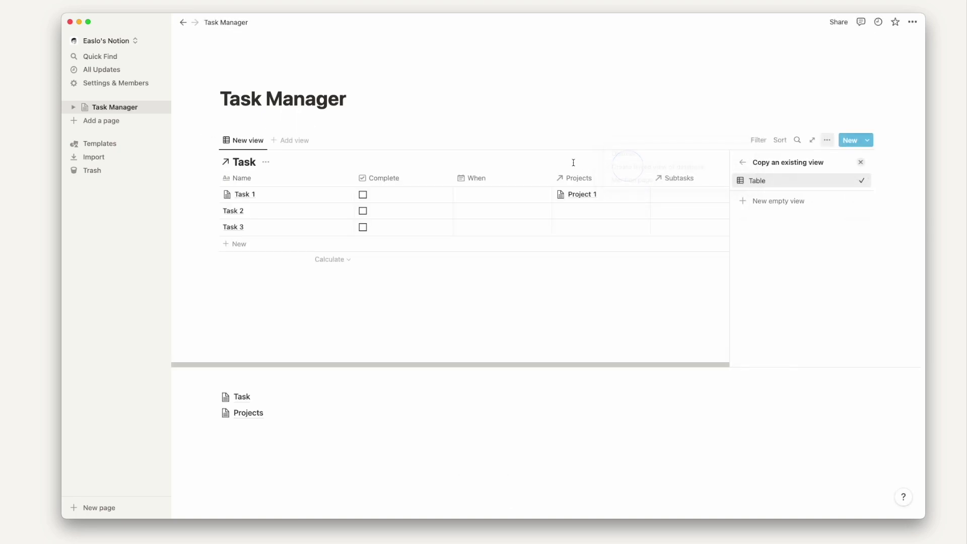
pyautogui.click(769, 183)
pyautogui.click(807, 215)
pyautogui.click(810, 229)
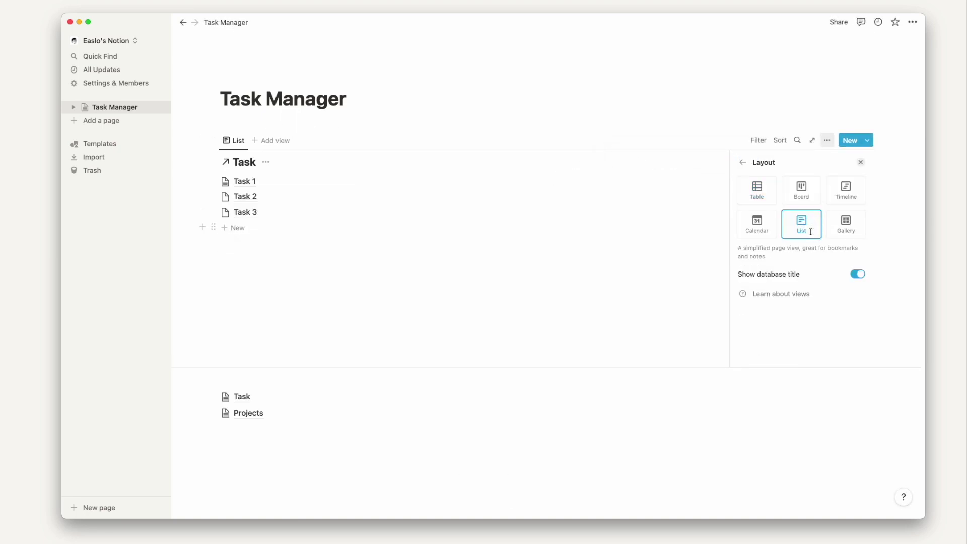
pyautogui.click(747, 165)
pyautogui.click(827, 140)
pyautogui.click(850, 252)
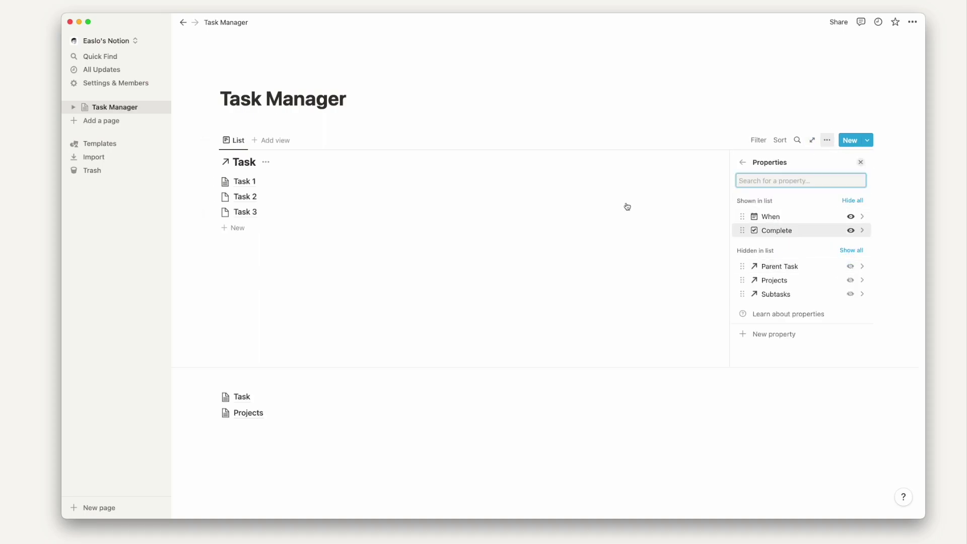
pyautogui.click(626, 207)
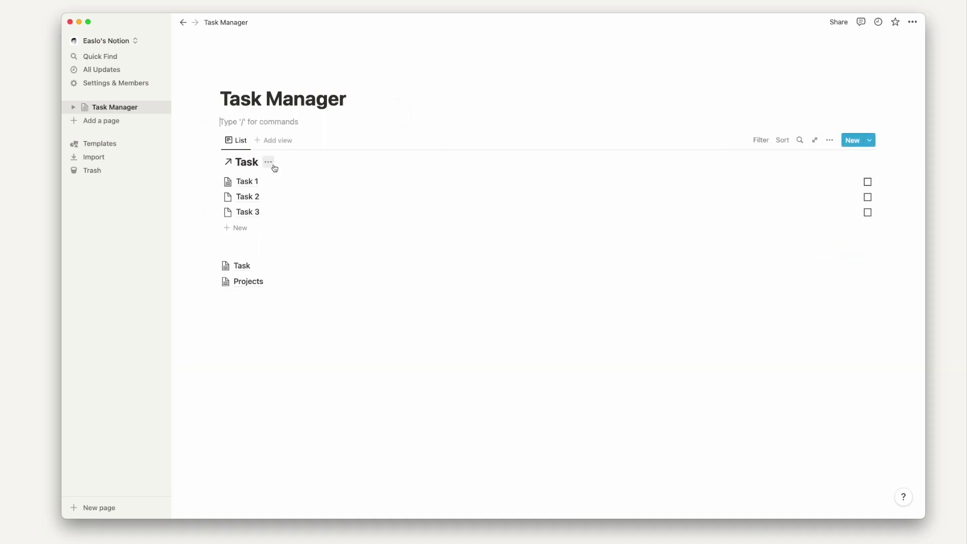
# - Hide the Task database title, rename the view 'Today', and add an empty line above it
pyautogui.click(268, 161)
pyautogui.click(275, 214)
pyautogui.click(236, 140)
pyautogui.write('Today')
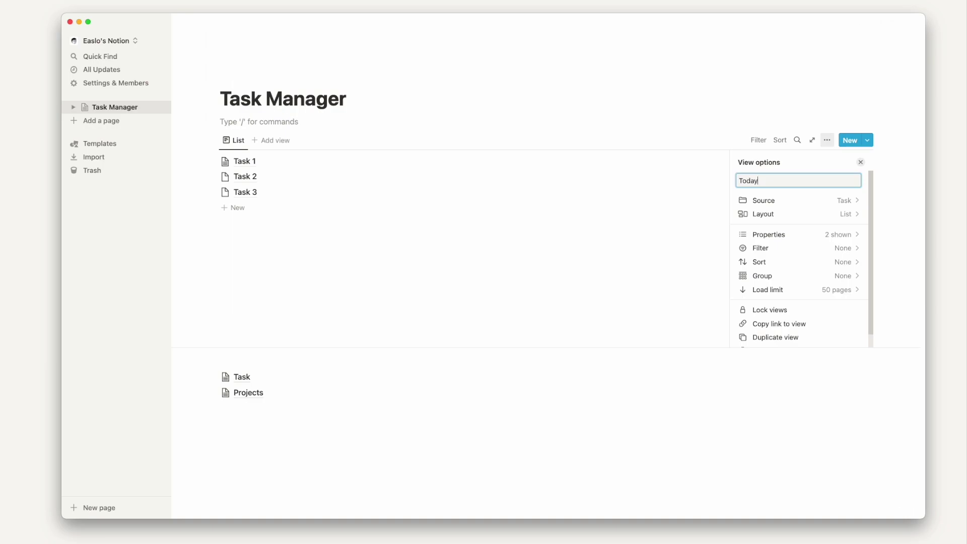
pyautogui.click(338, 118)
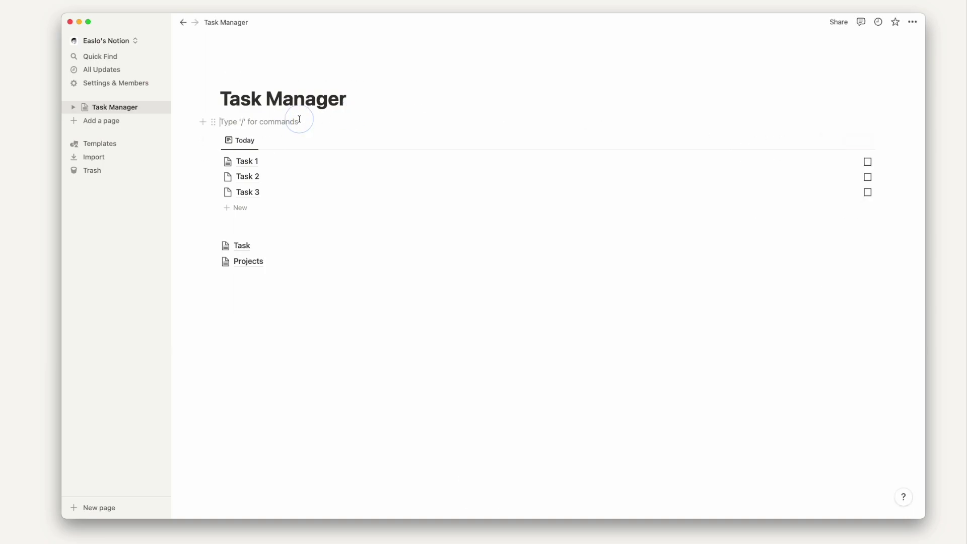
pyautogui.press('Return')
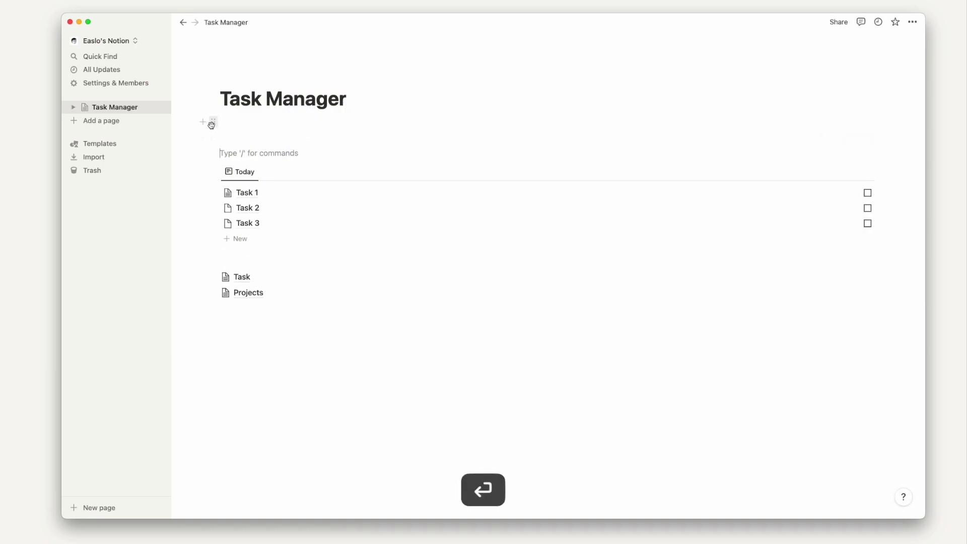
# - Move the empty block into a side column and the Today list up under the title
pyautogui.moveTo(205, 135)
pyautogui.mouseDown()
pyautogui.moveTo(219, 147)
pyautogui.moveTo(206, 132)
pyautogui.mouseUp()
pyautogui.click(458, 128)
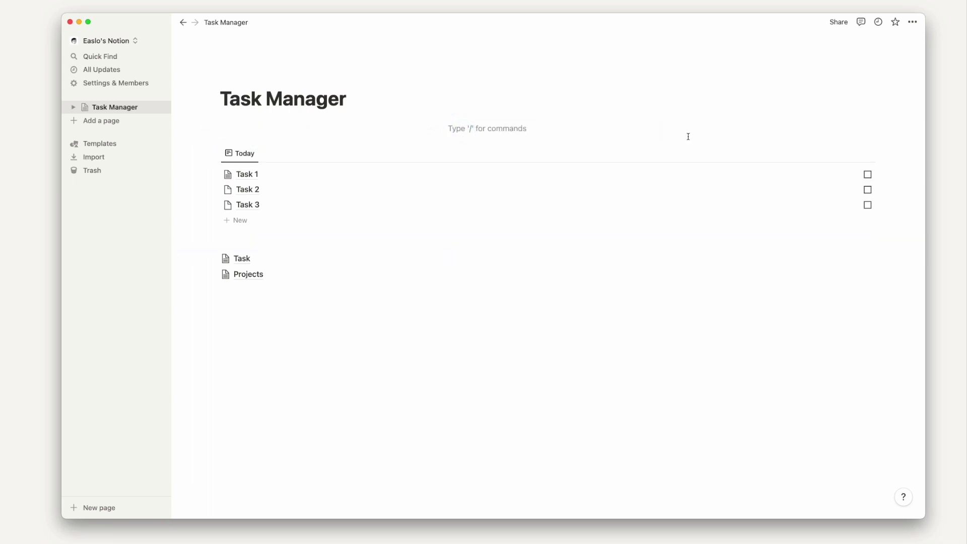
pyautogui.moveTo(216, 153); pyautogui.dragTo(234, 122)
pyautogui.click(360, 105)
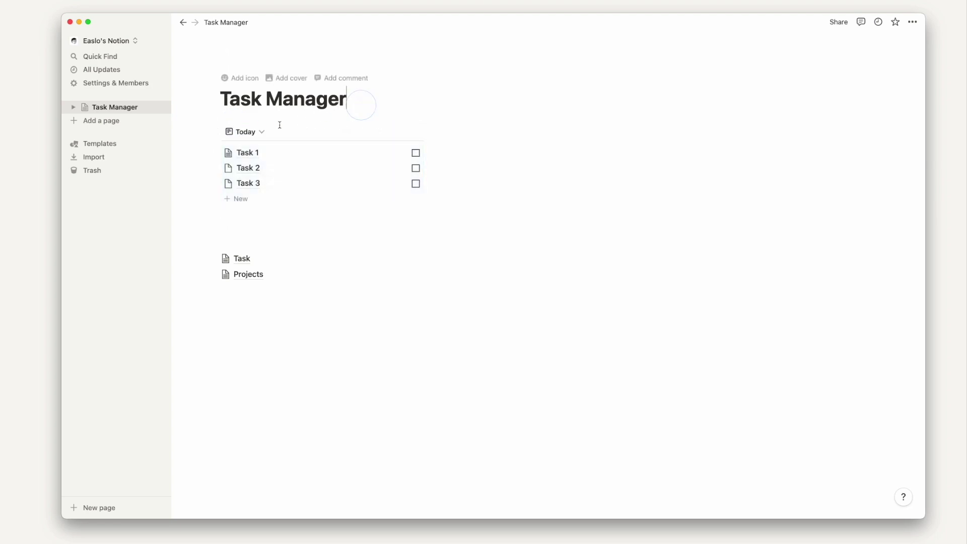
# - Duplicate the Today list twice and place the copies in columns to the right
pyautogui.click(217, 132)
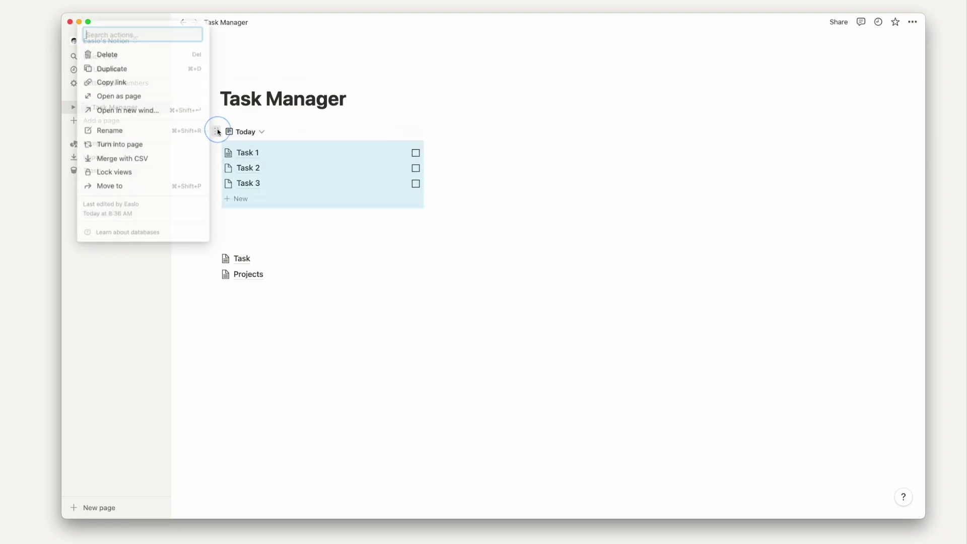
pyautogui.click(151, 70)
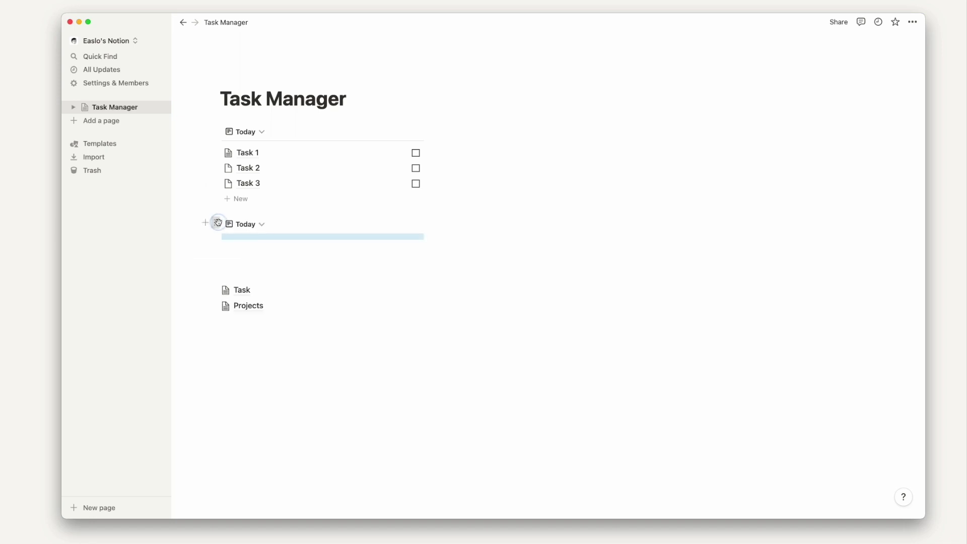
pyautogui.moveTo(216, 222); pyautogui.dragTo(452, 131)
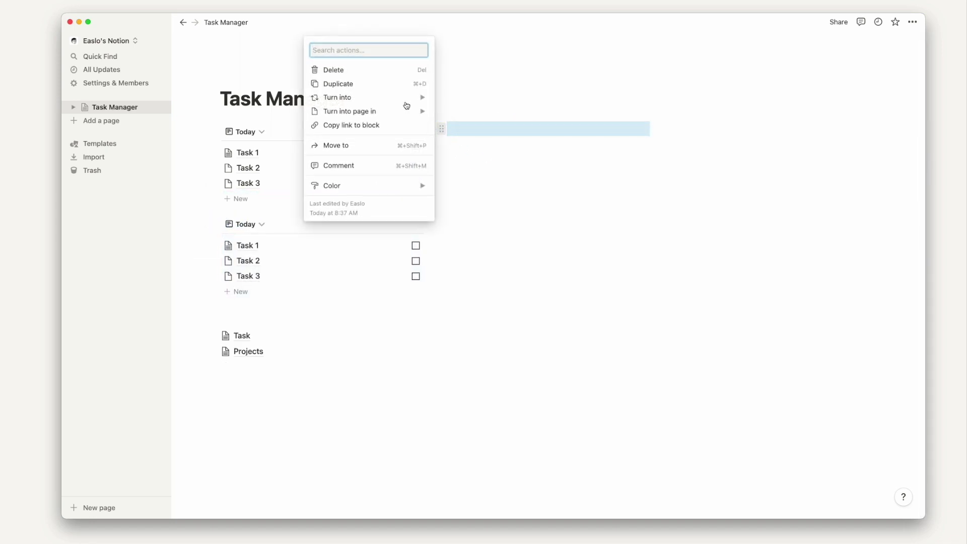
pyautogui.click(214, 224)
pyautogui.moveTo(215, 225); pyautogui.dragTo(470, 123)
pyautogui.click(440, 133)
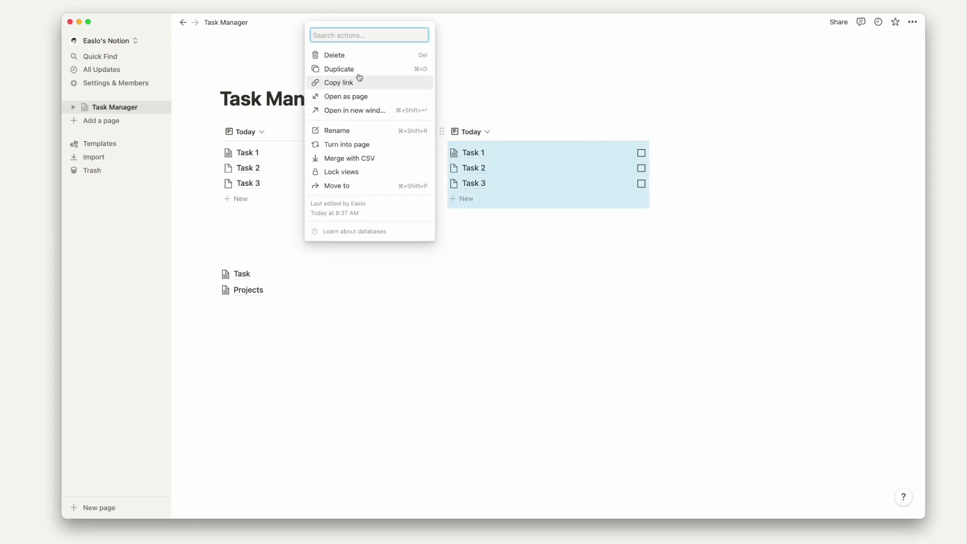
pyautogui.click(339, 69)
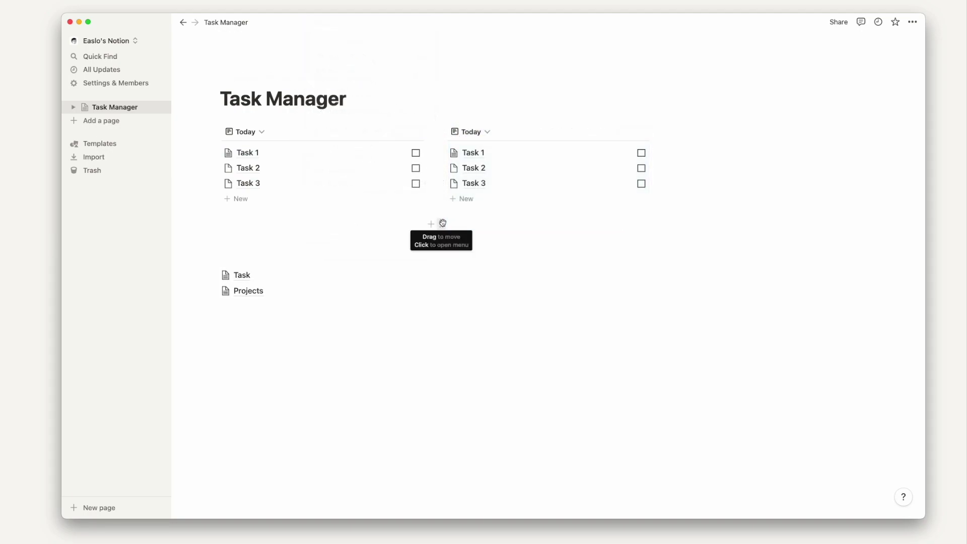
pyautogui.moveTo(442, 222); pyautogui.dragTo(701, 130)
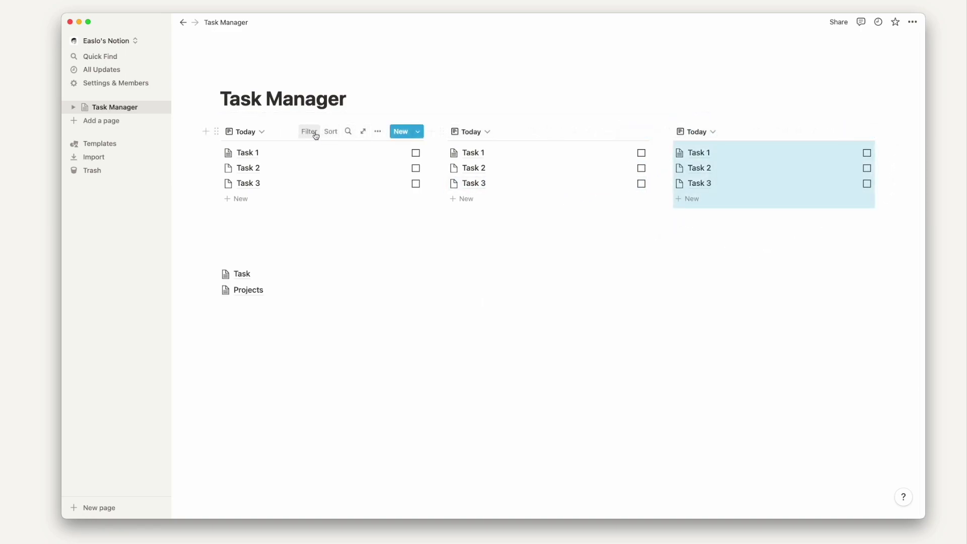
# - Give the first list an advanced filter rule: When is Today
pyautogui.click(309, 131)
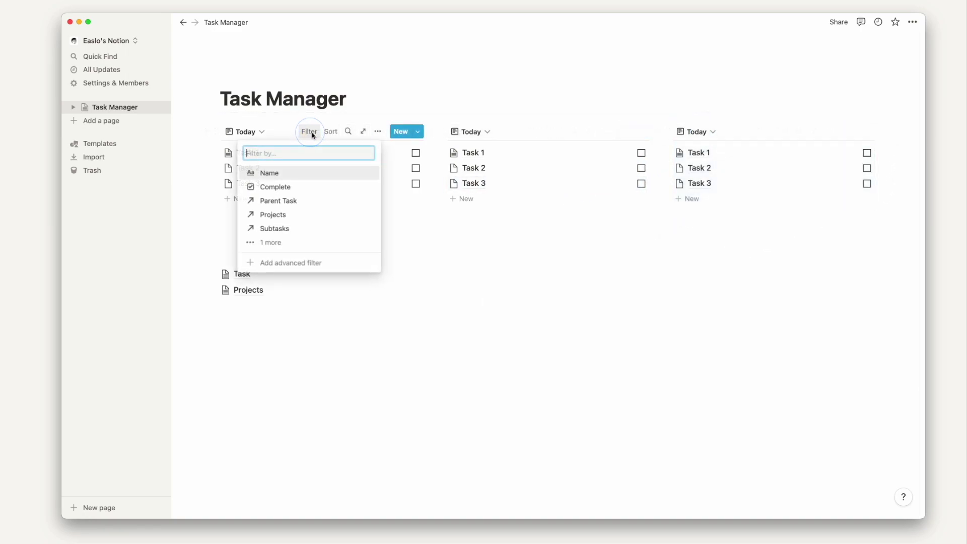
pyautogui.click(286, 243)
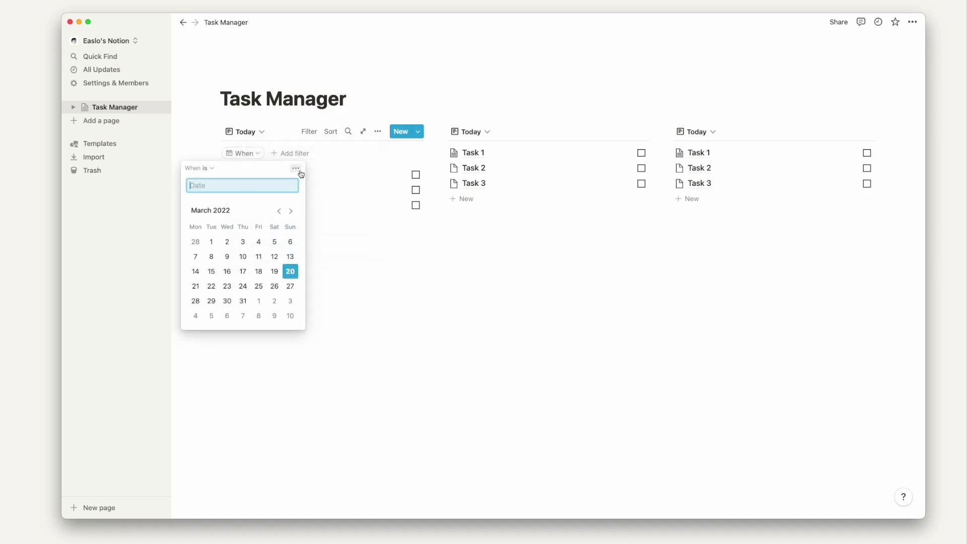
pyautogui.click(296, 168)
pyautogui.click(312, 188)
pyautogui.click(245, 176)
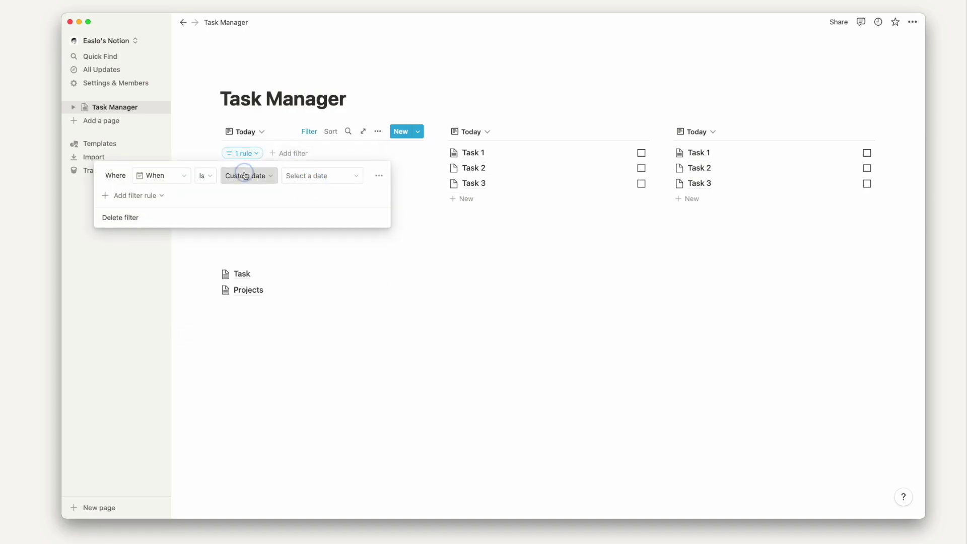
pyautogui.click(223, 192)
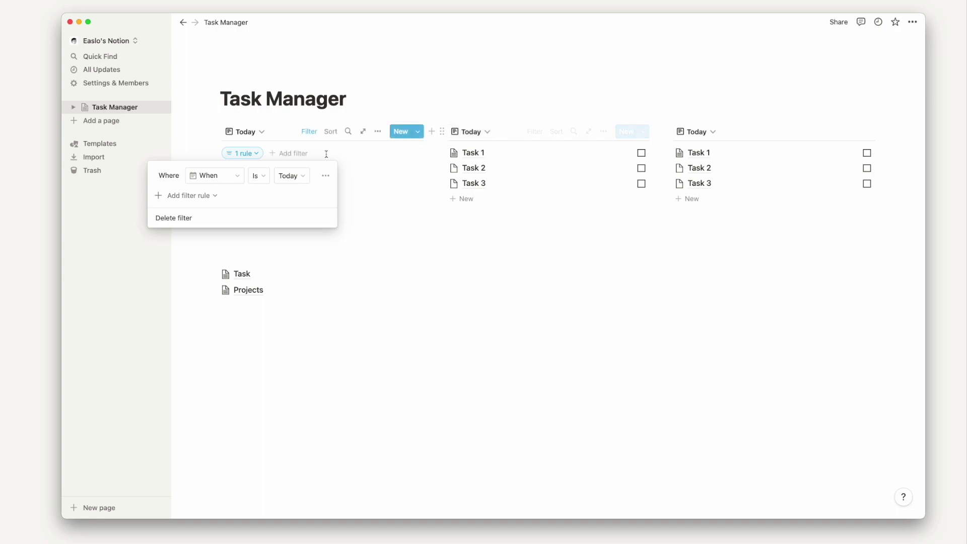
# - Add a second rule keeping only tasks with Complete unchecked
pyautogui.click(267, 196)
pyautogui.click(227, 213)
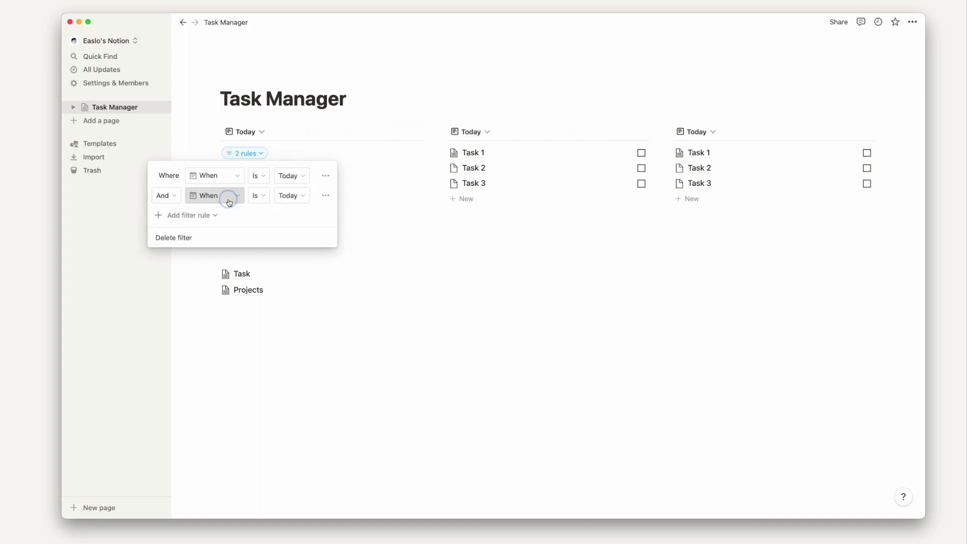
pyautogui.click(229, 200)
pyautogui.click(207, 250)
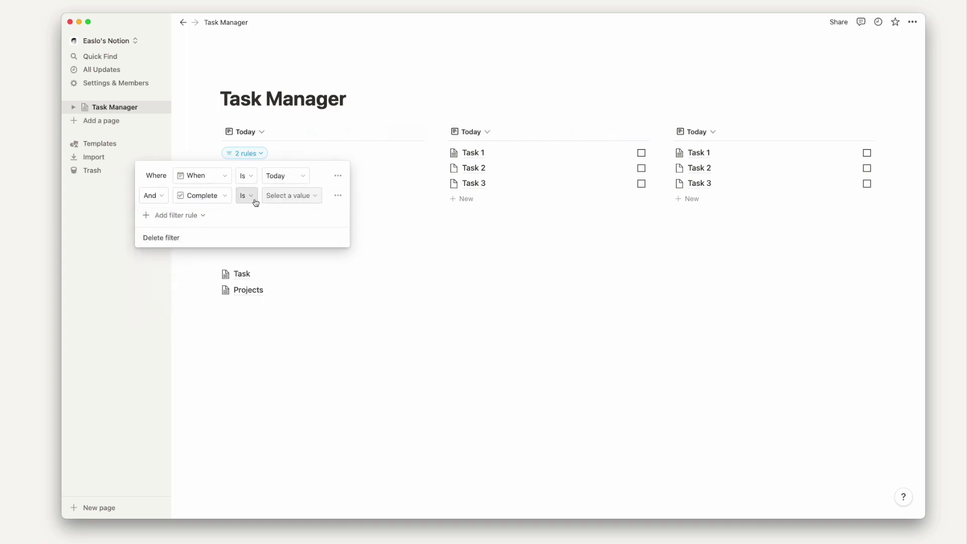
pyautogui.click(276, 195)
pyautogui.click(274, 214)
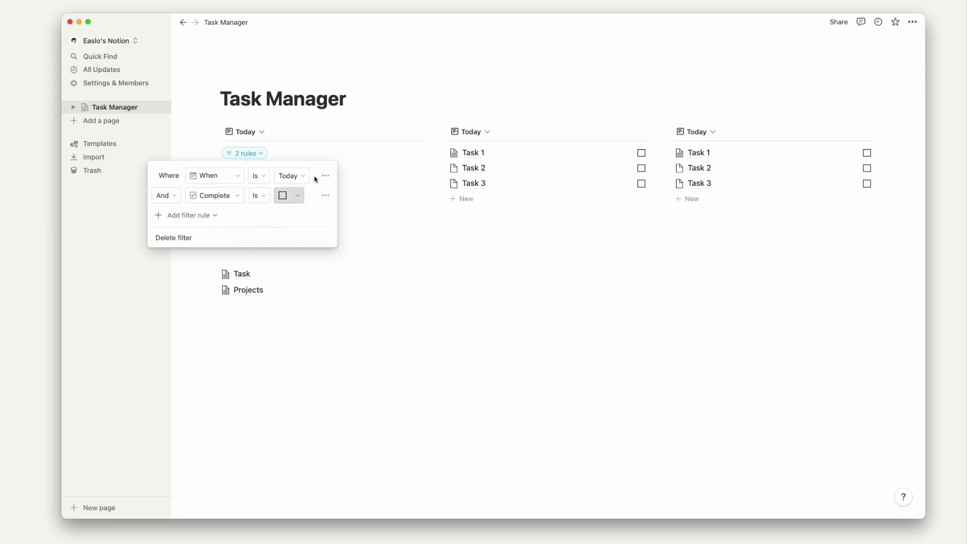
pyautogui.click(382, 112)
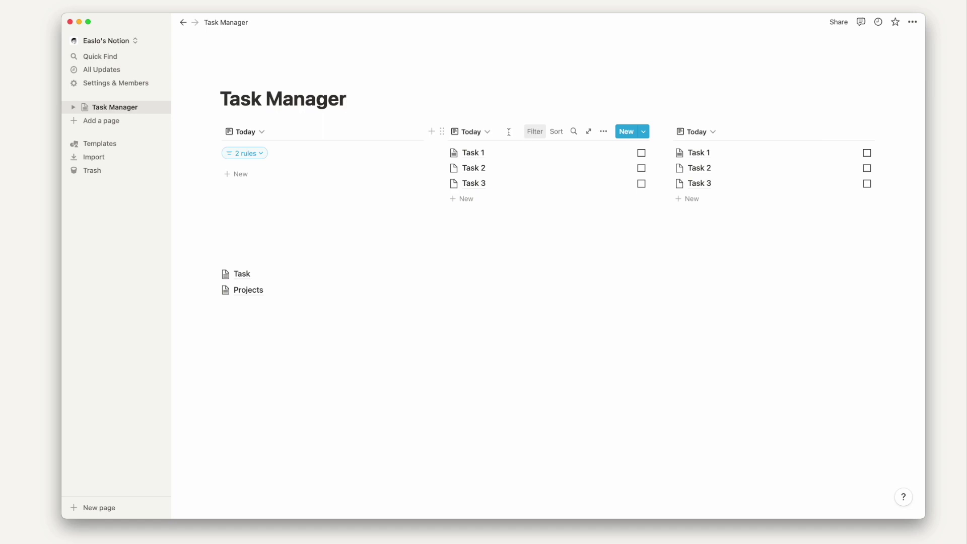
pyautogui.click(482, 132)
# - Rename the second view 'Tomorrow' and filter it to Complete unchecked
pyautogui.click(531, 178)
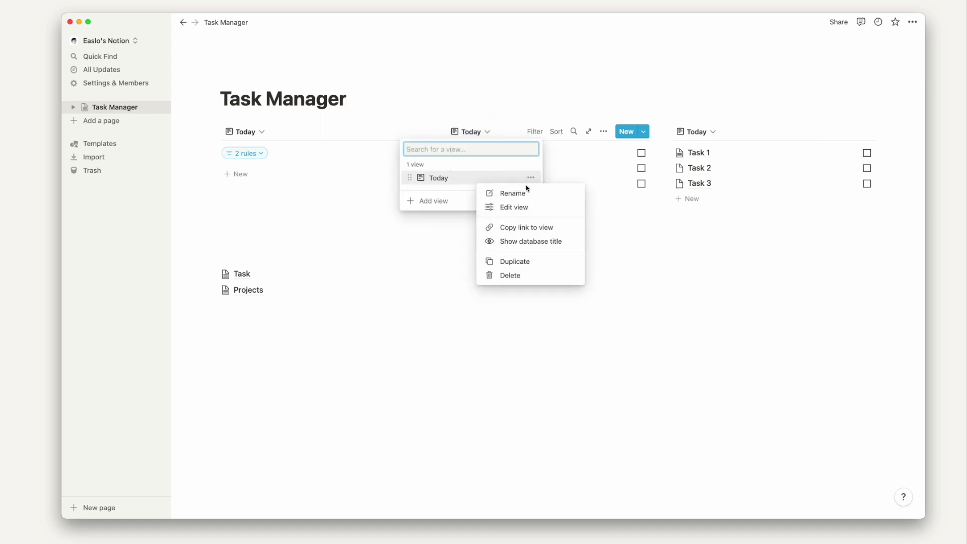
pyautogui.click(528, 193)
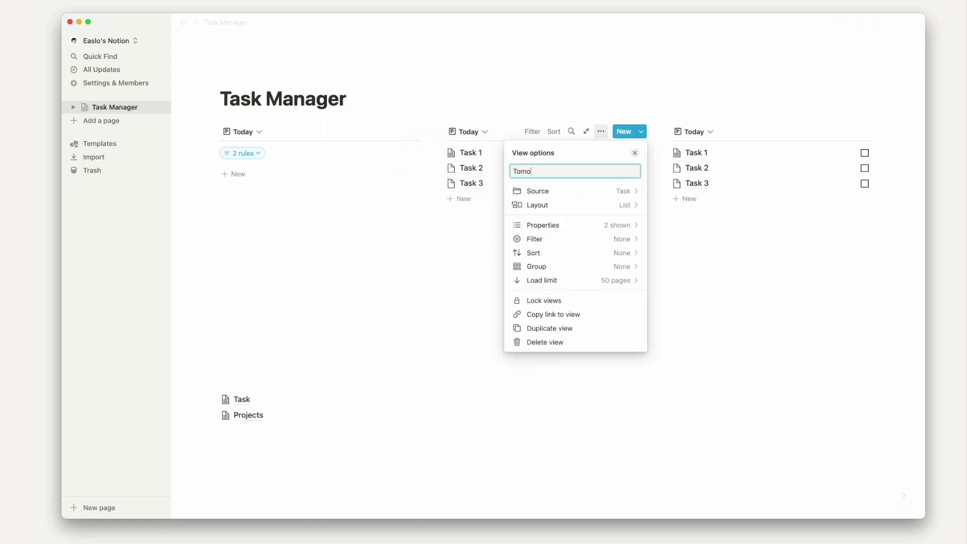
pyautogui.write('Tomorrow')
pyautogui.press('Return')
pyautogui.click(530, 132)
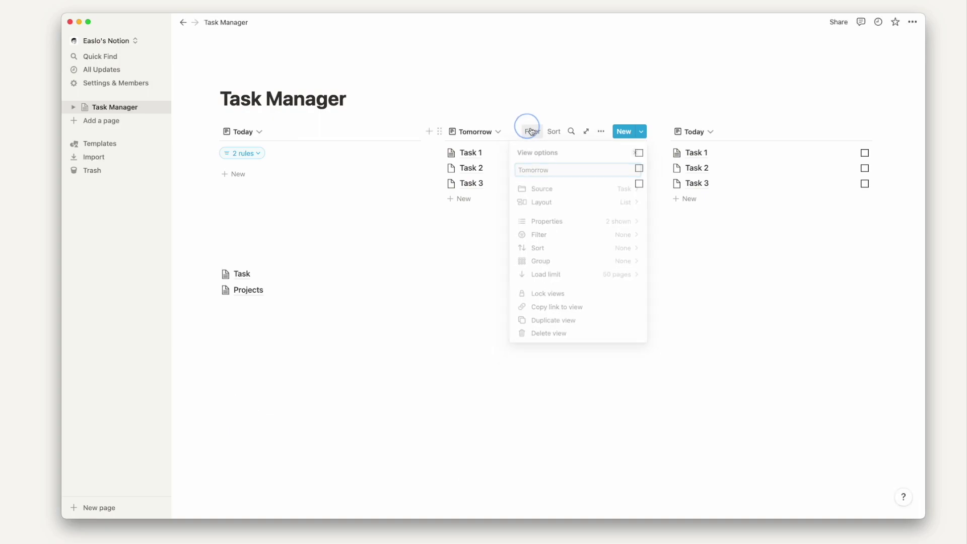
pyautogui.click(521, 193)
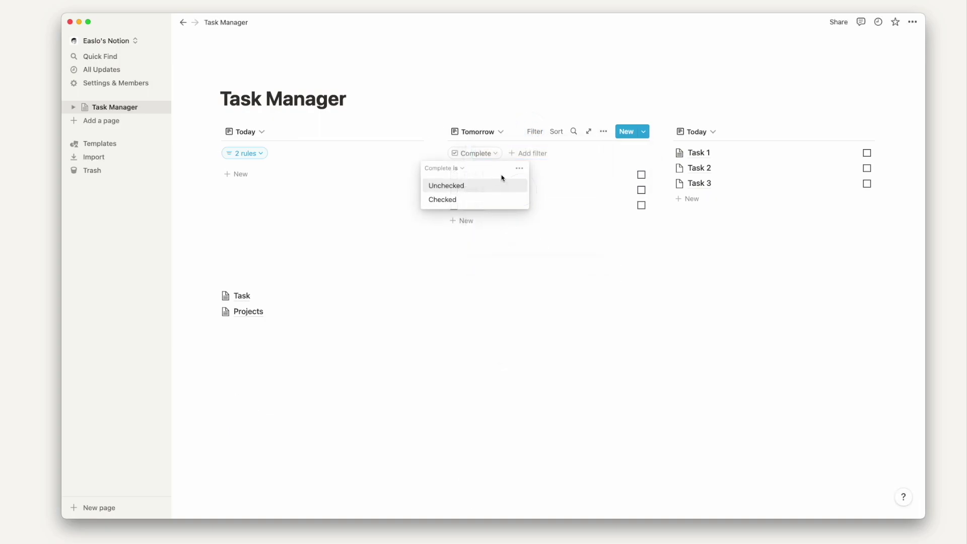
pyautogui.click(484, 189)
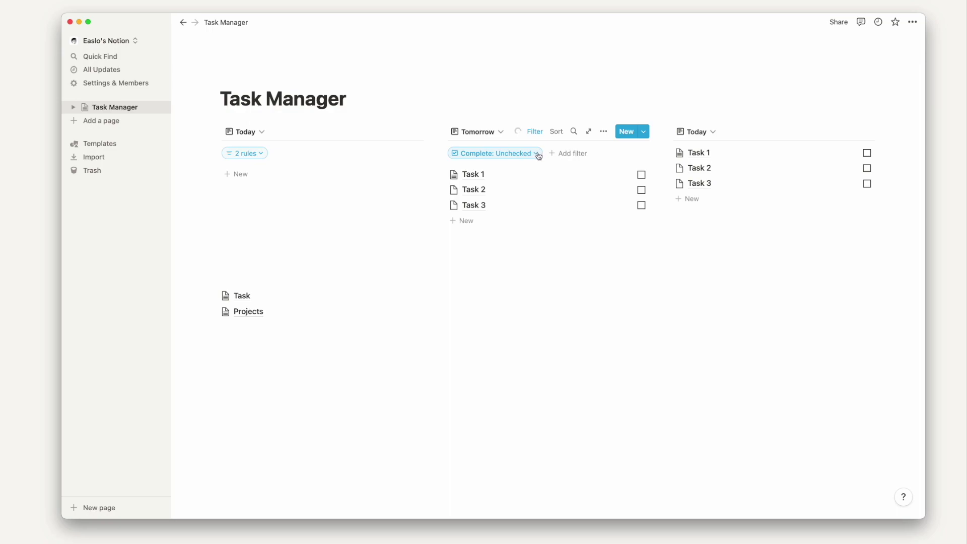
# - Convert the filter to an advanced rule set and add When is Tomorrow
pyautogui.click(538, 156)
pyautogui.click(539, 166)
pyautogui.click(564, 187)
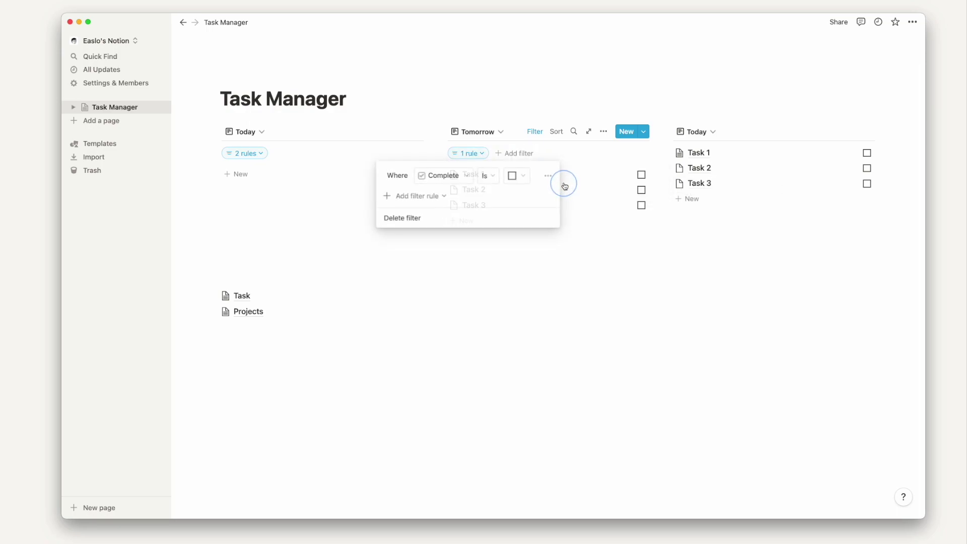
pyautogui.click(467, 196)
pyautogui.click(460, 212)
pyautogui.click(461, 201)
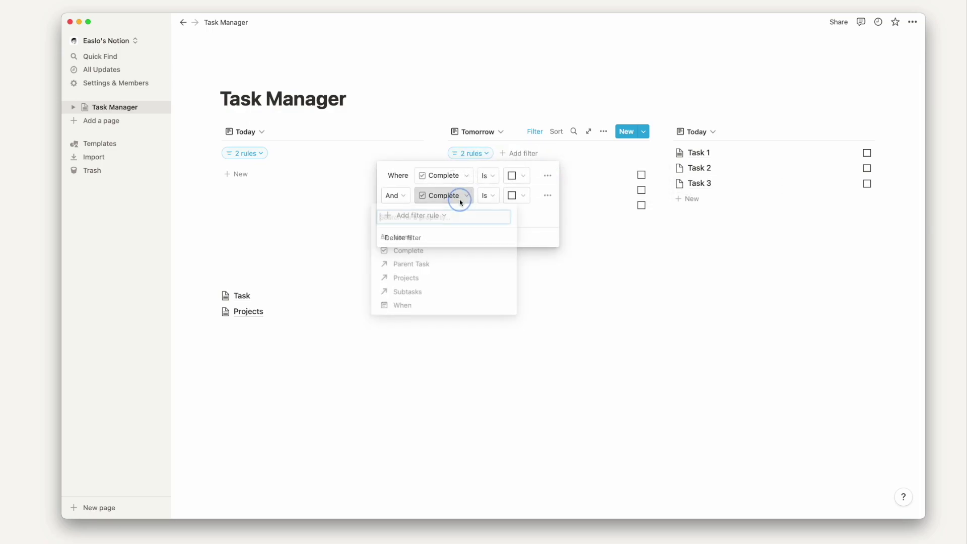
pyautogui.click(436, 304)
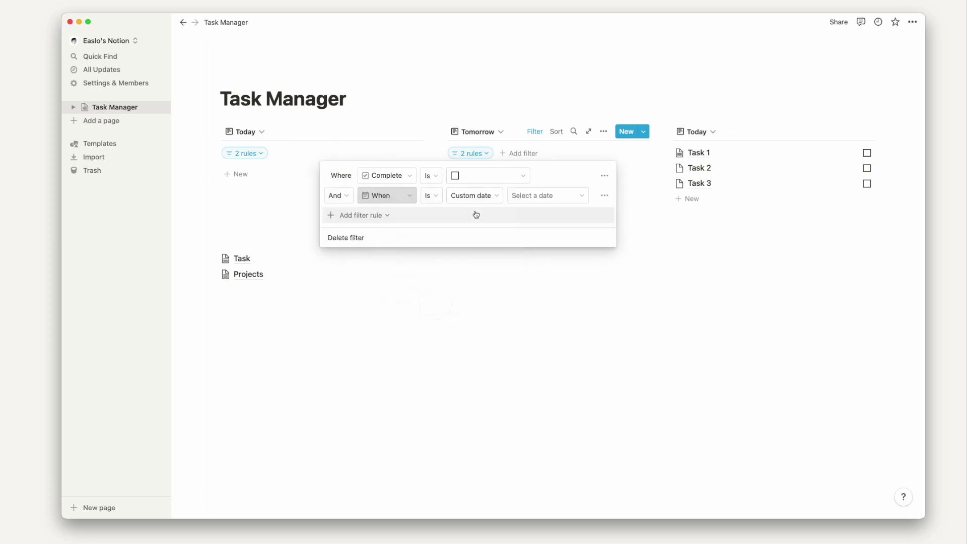
pyautogui.click(474, 195)
pyautogui.click(473, 226)
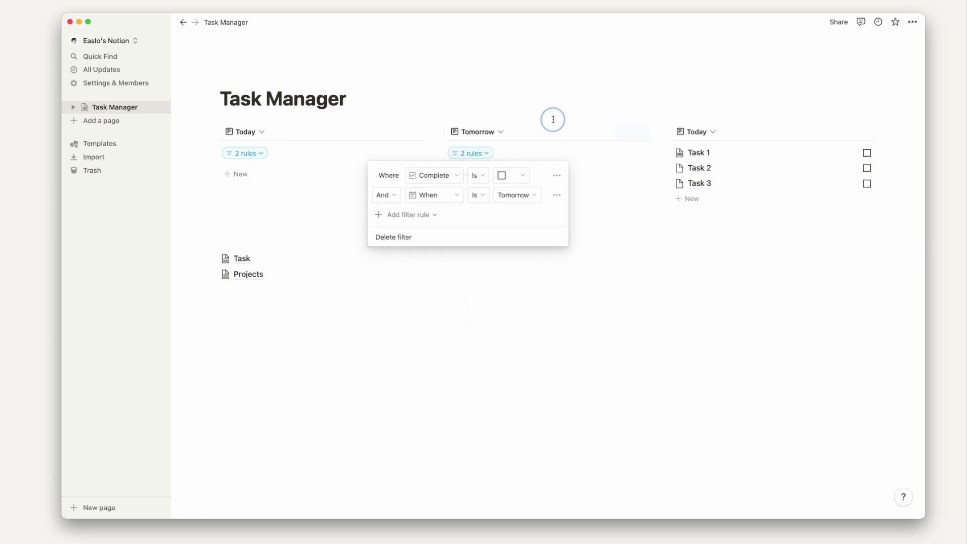
pyautogui.click(553, 119)
pyautogui.click(695, 131)
pyautogui.click(755, 177)
# - Rename the third view 'Next 7 days' and add an advanced rule: When is within The next week
pyautogui.click(754, 193)
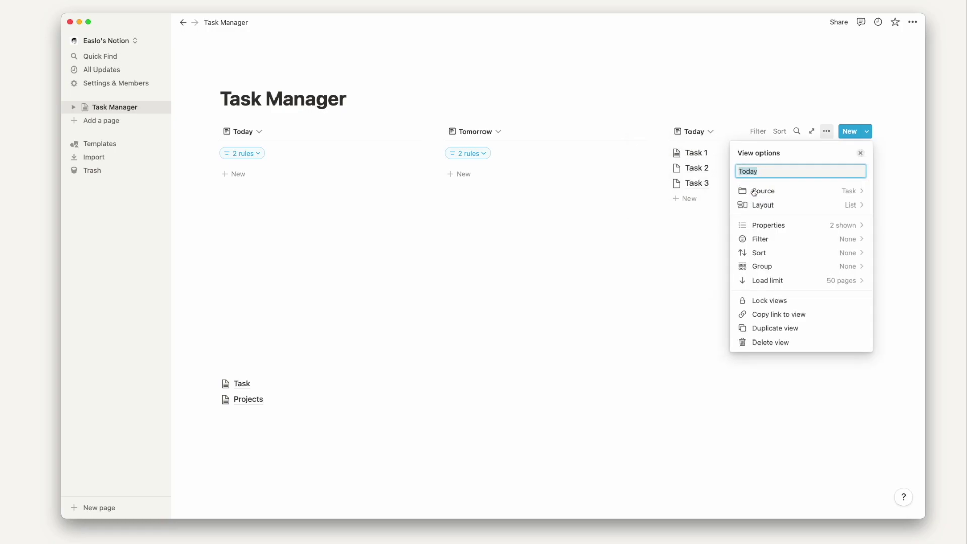
pyautogui.write('Next 7 days')
pyautogui.press('Return')
pyautogui.click(758, 132)
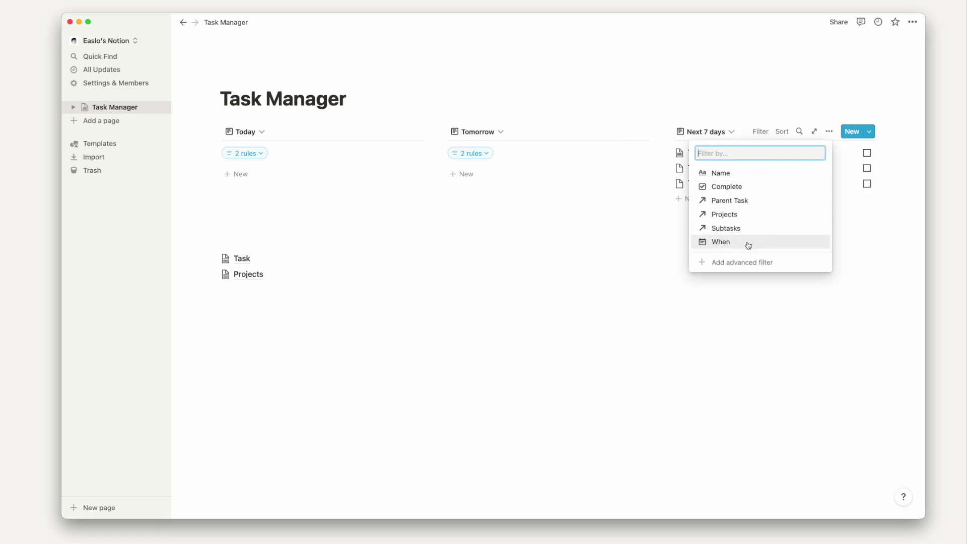
pyautogui.click(748, 243)
pyautogui.click(747, 168)
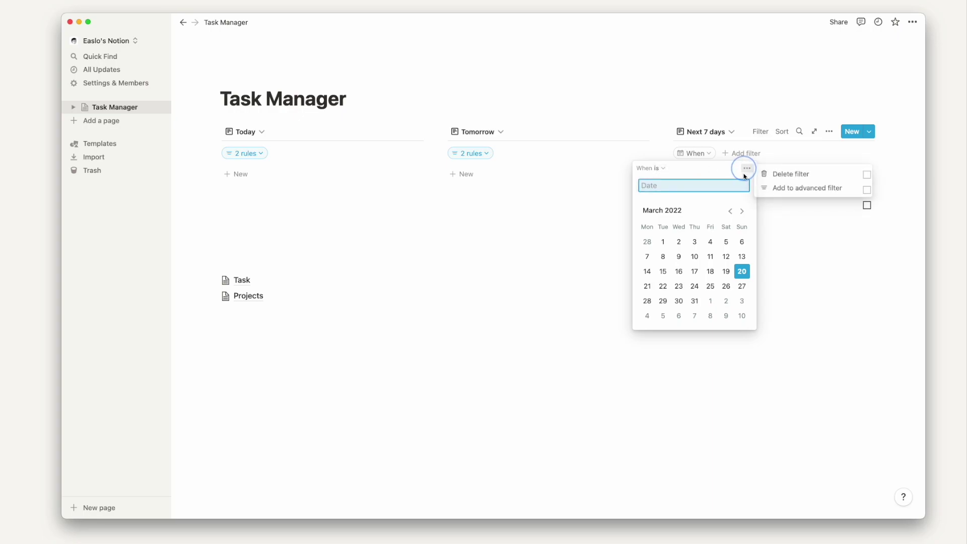
pyautogui.click(762, 187)
pyautogui.click(705, 178)
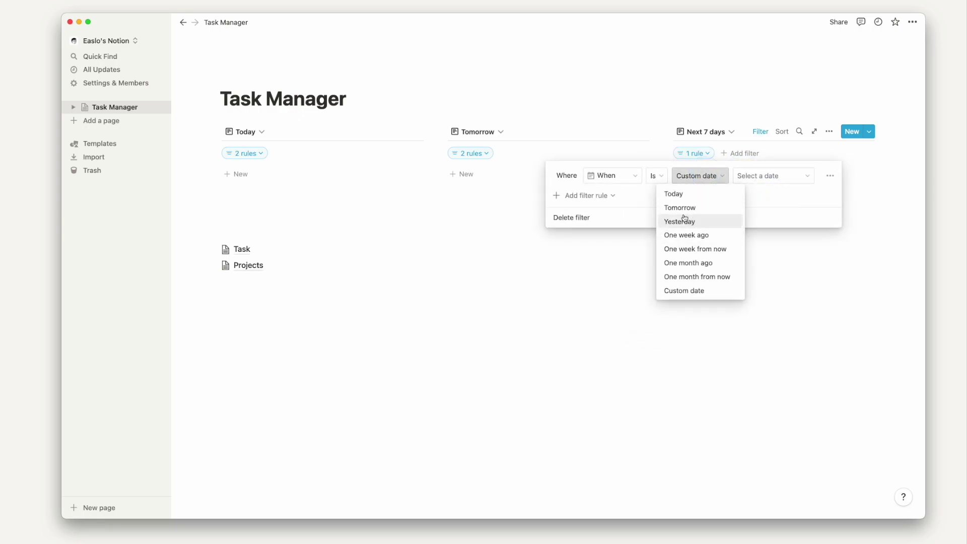
pyautogui.click(658, 176)
pyautogui.click(657, 176)
pyautogui.click(636, 262)
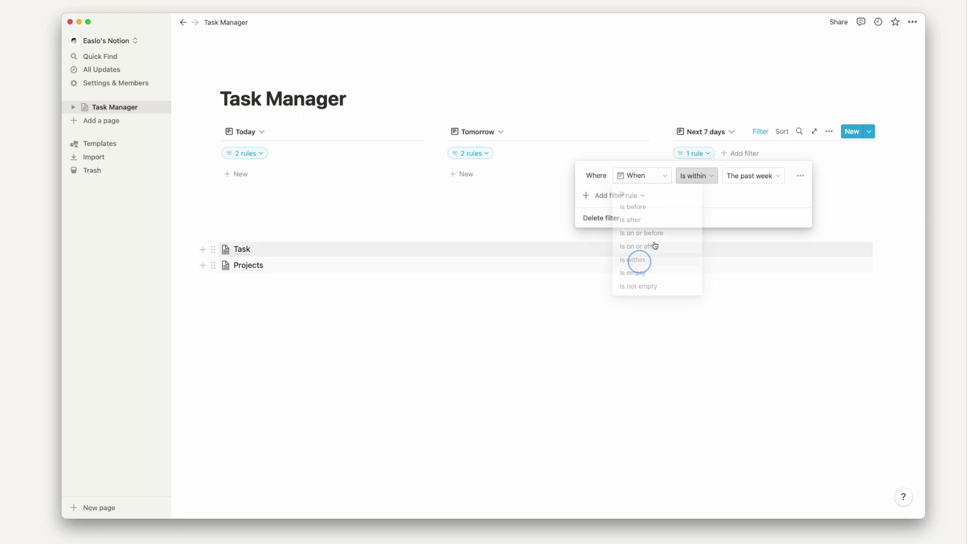
pyautogui.click(740, 176)
pyautogui.click(742, 237)
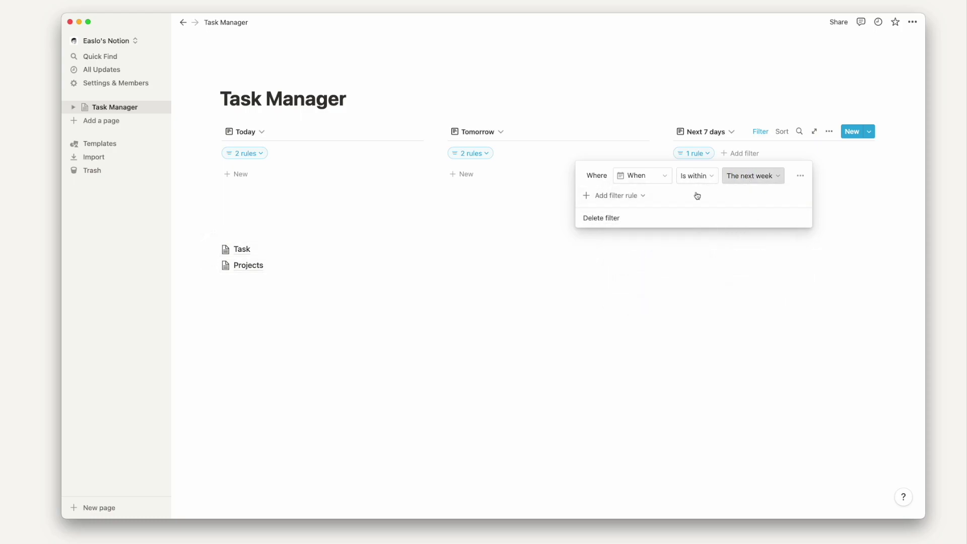
# - Add a second rule requiring When dates after Tomorrow
pyautogui.click(669, 197)
pyautogui.click(651, 213)
pyautogui.click(687, 198)
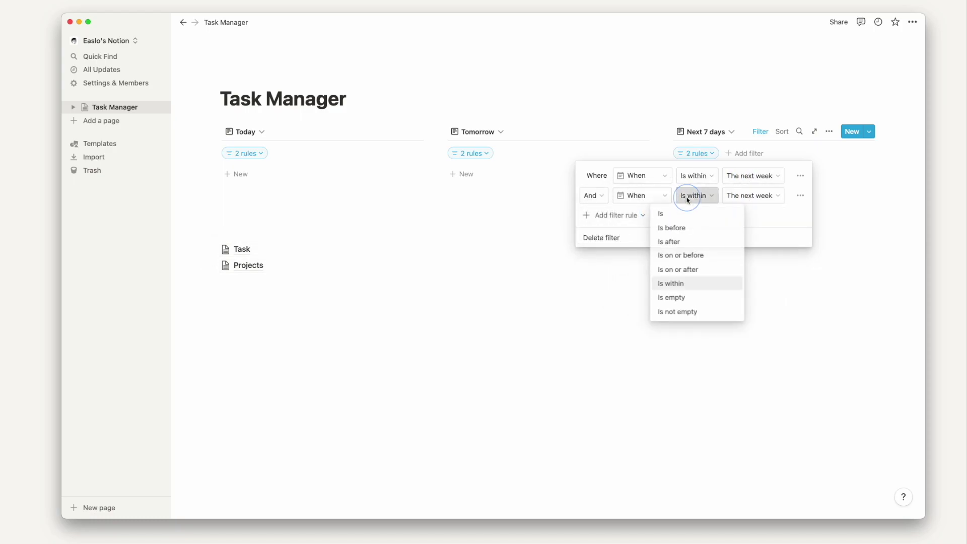
pyautogui.click(683, 236)
pyautogui.click(749, 201)
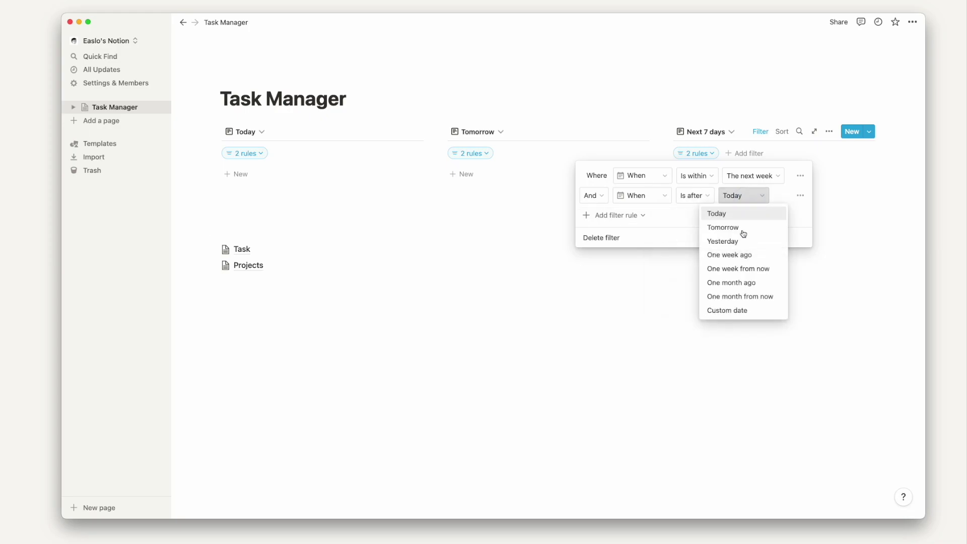
pyautogui.click(742, 227)
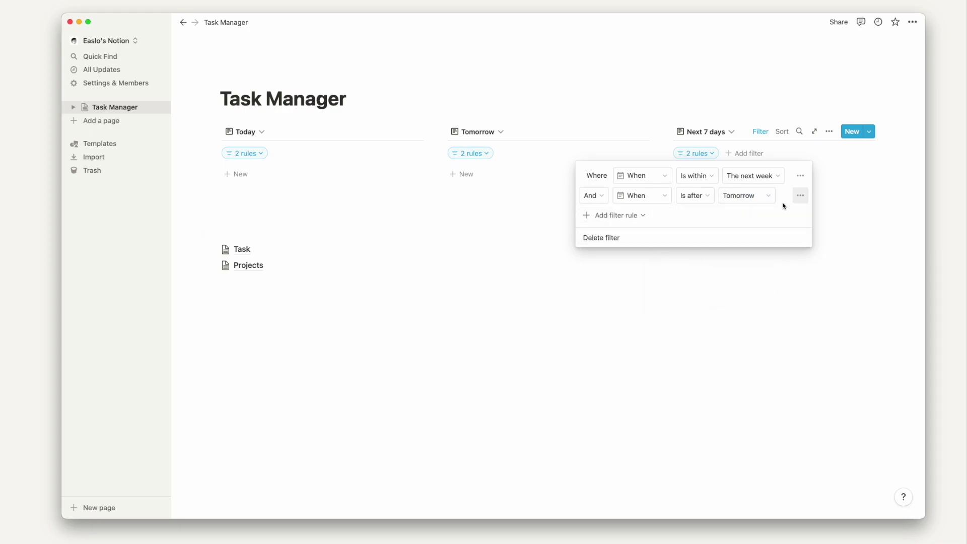
# - Add a third rule keeping only tasks with Complete unchecked
pyautogui.click(763, 217)
pyautogui.click(660, 233)
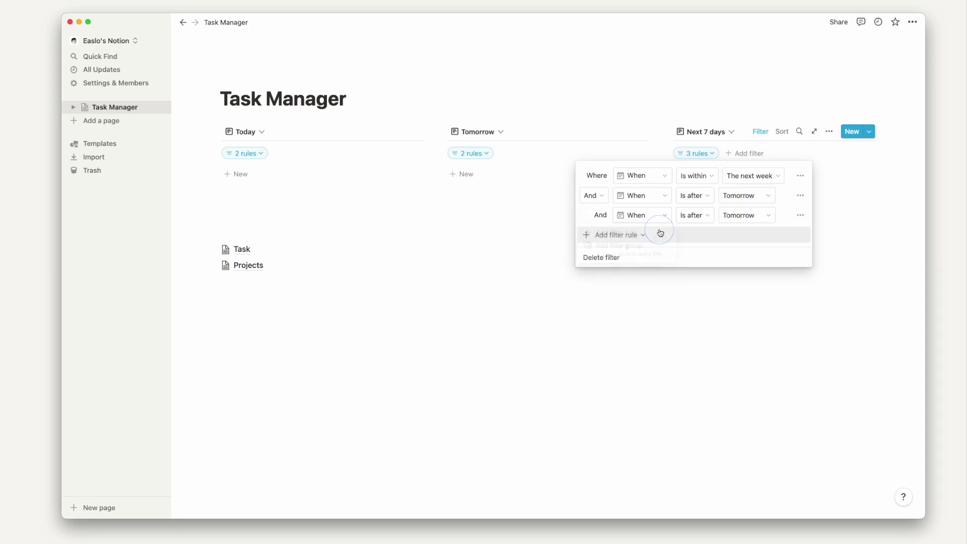
pyautogui.click(654, 218)
pyautogui.click(643, 268)
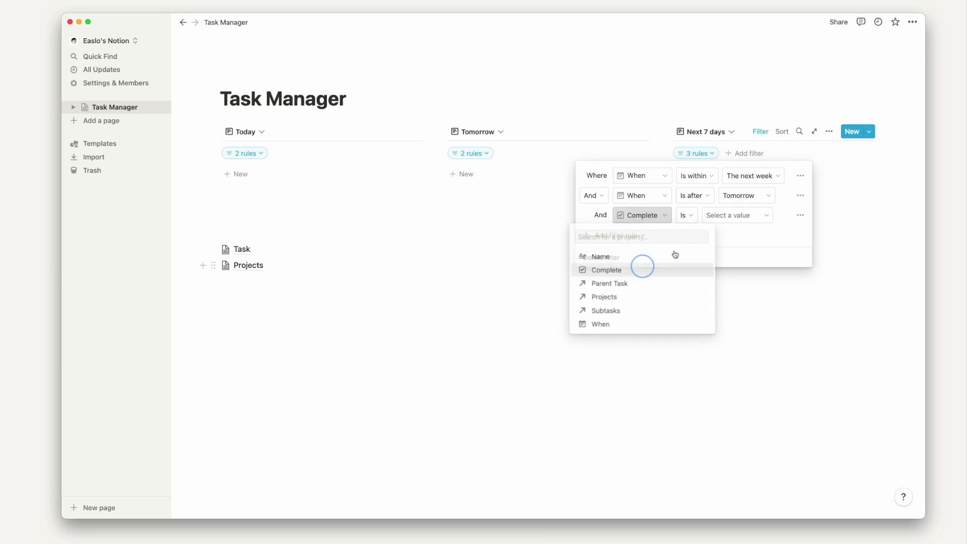
pyautogui.click(741, 216)
pyautogui.click(733, 233)
pyautogui.click(695, 108)
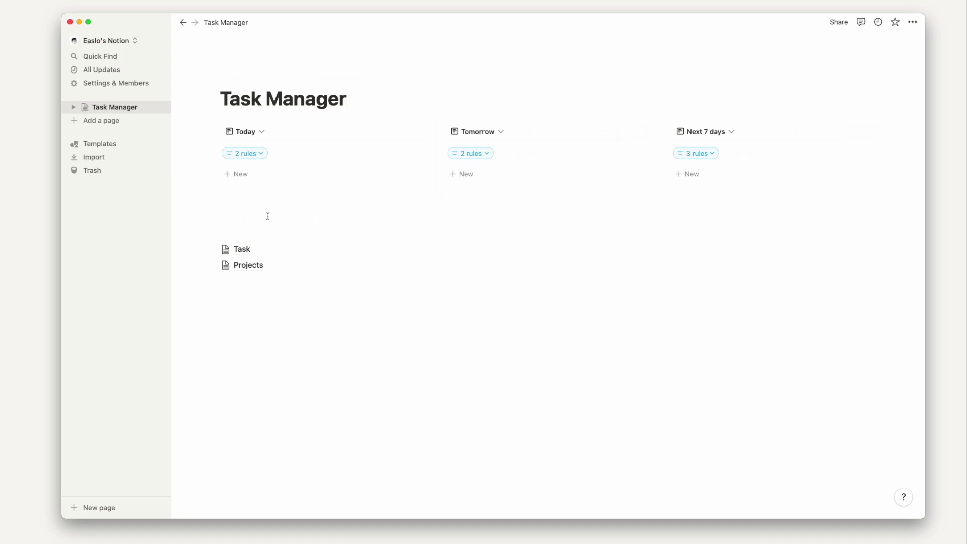
# - Duplicate the Today list and name the copy's view Unscheduled
pyautogui.click(207, 131)
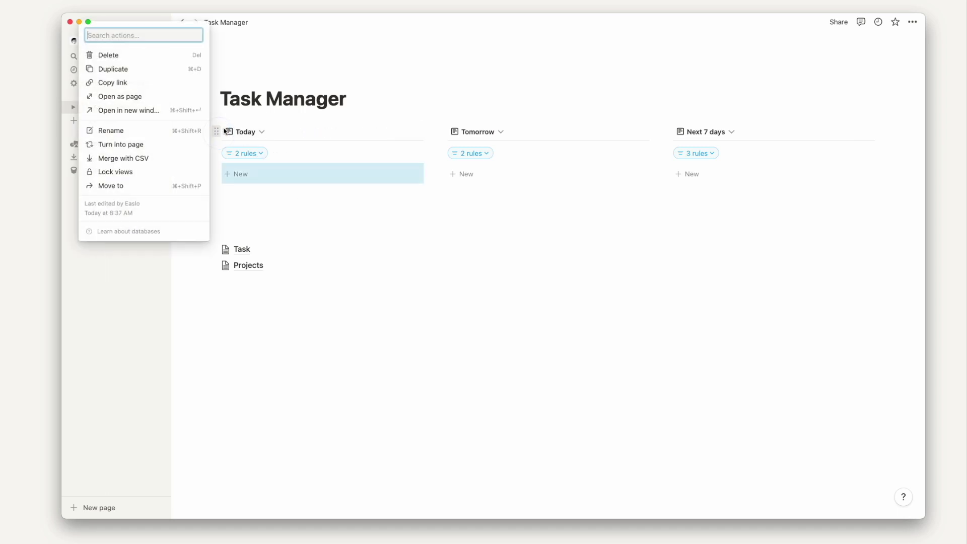
pyautogui.click(162, 73)
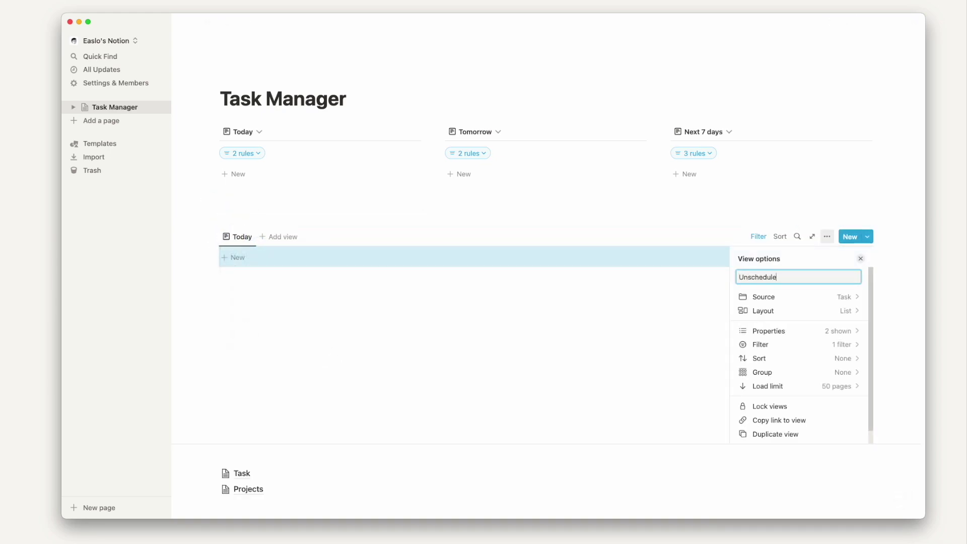
pyautogui.write('d')
pyautogui.press('Return')
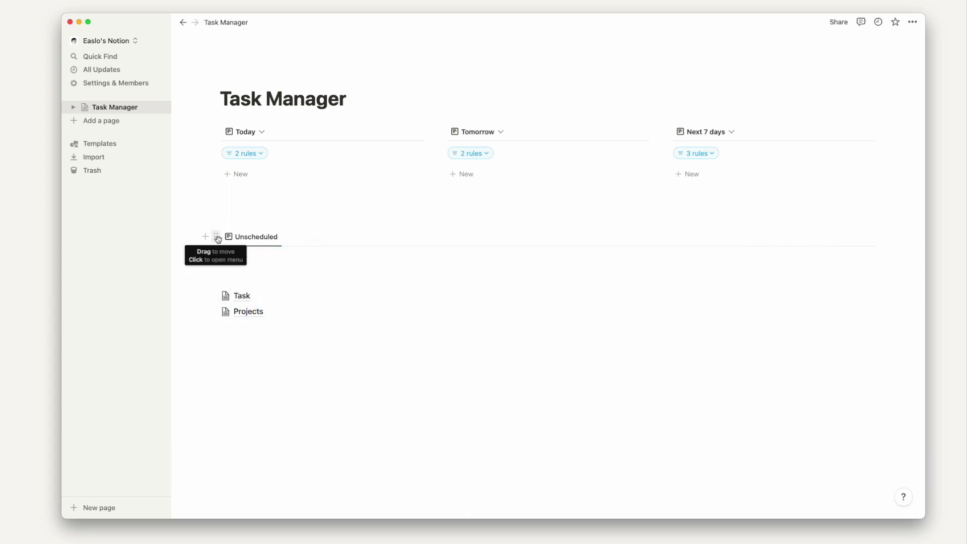
# - Duplicate the Unscheduled database, switch it to Calendar layout and name the view Calendar
pyautogui.click(217, 237)
pyautogui.click(153, 173)
pyautogui.click(827, 283)
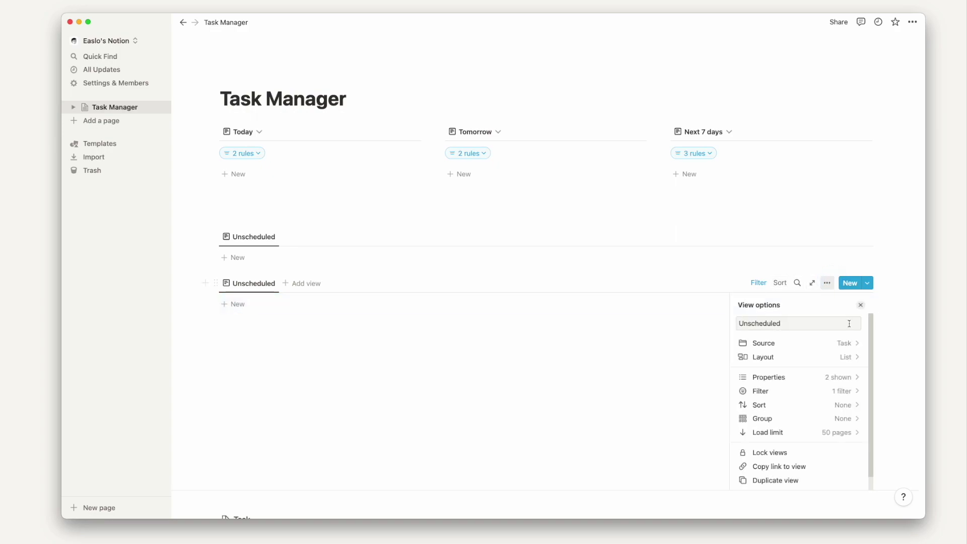
pyautogui.click(838, 356)
pyautogui.click(766, 366)
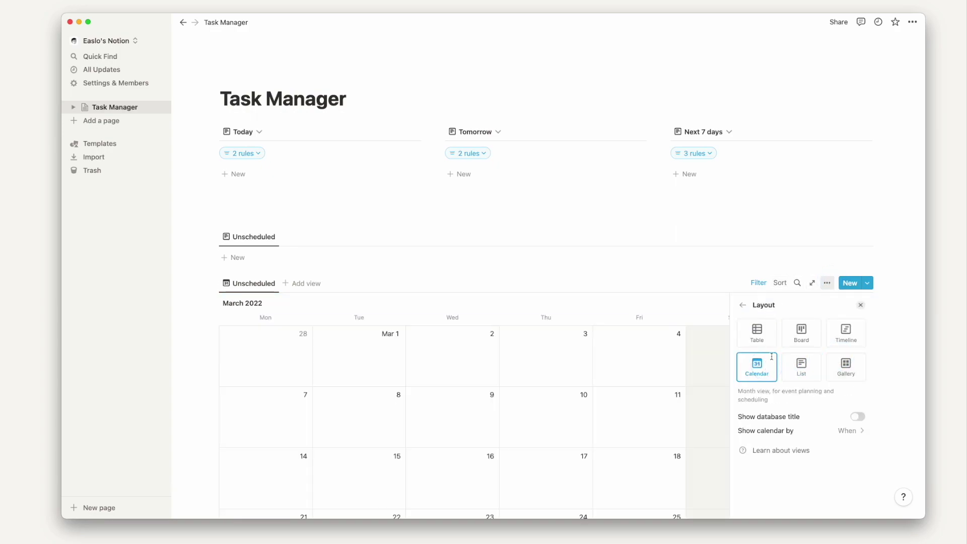
pyautogui.click(265, 291)
pyautogui.click(268, 301)
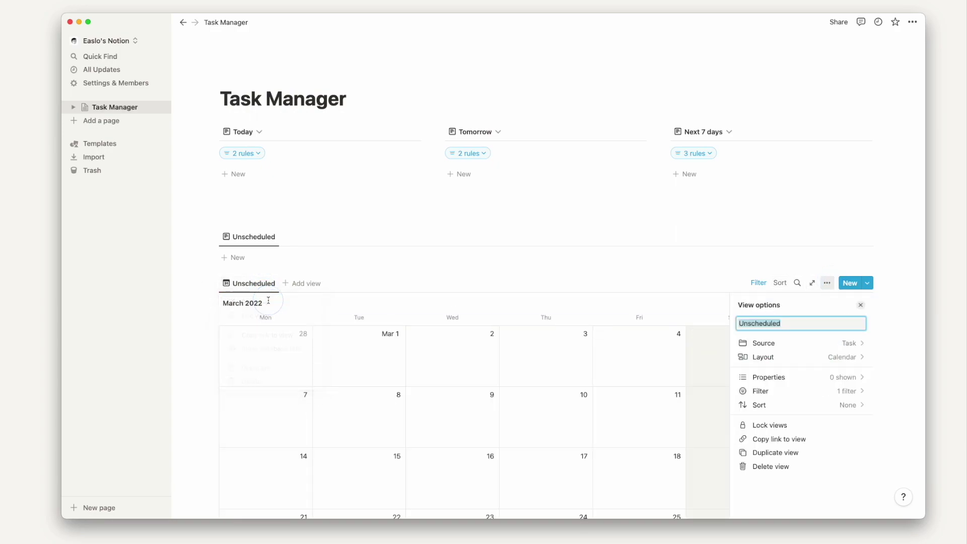
pyautogui.write('Calendar')
pyautogui.press('Return')
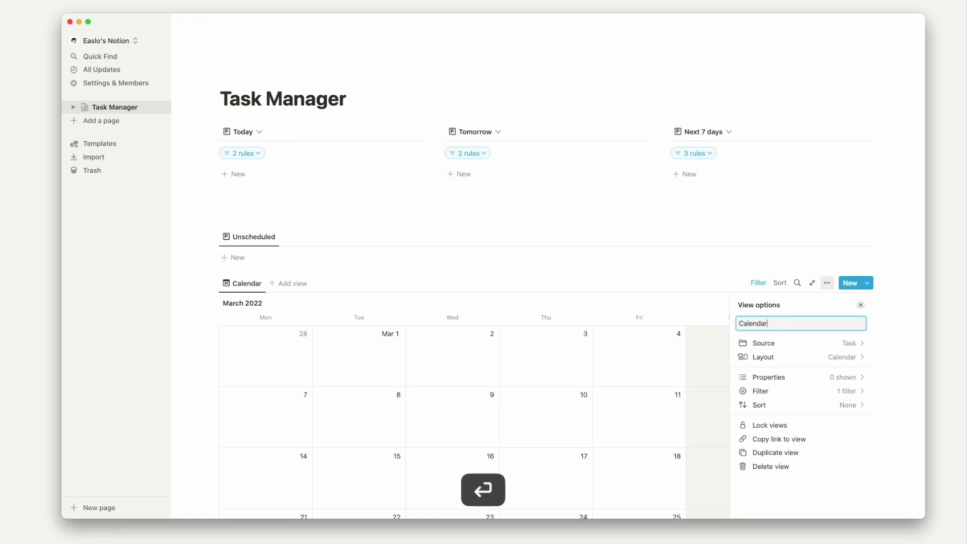
# - Delete both filter rules from the Calendar view so it shows all tasks
pyautogui.click(766, 288)
pyautogui.click(765, 287)
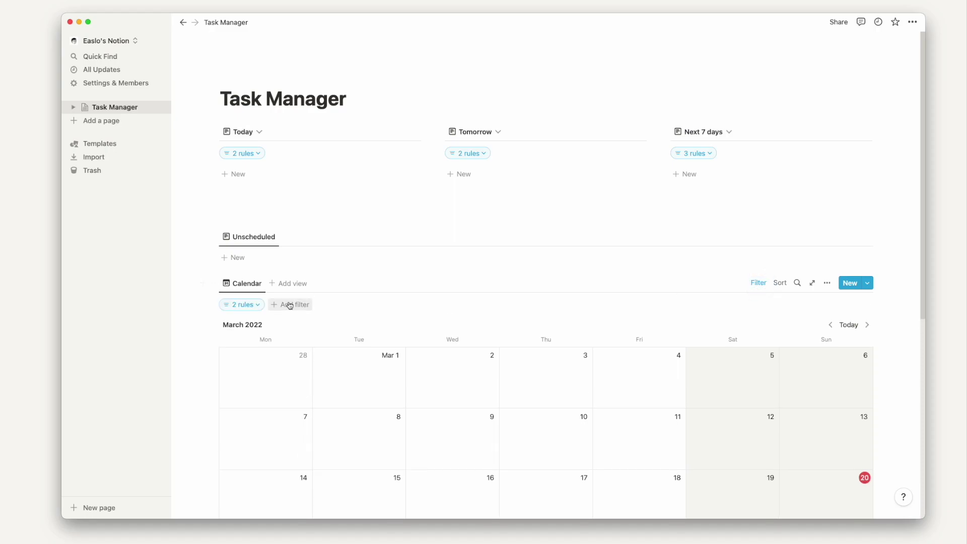
pyautogui.click(241, 304)
pyautogui.click(325, 346)
pyautogui.click(330, 363)
pyautogui.click(325, 327)
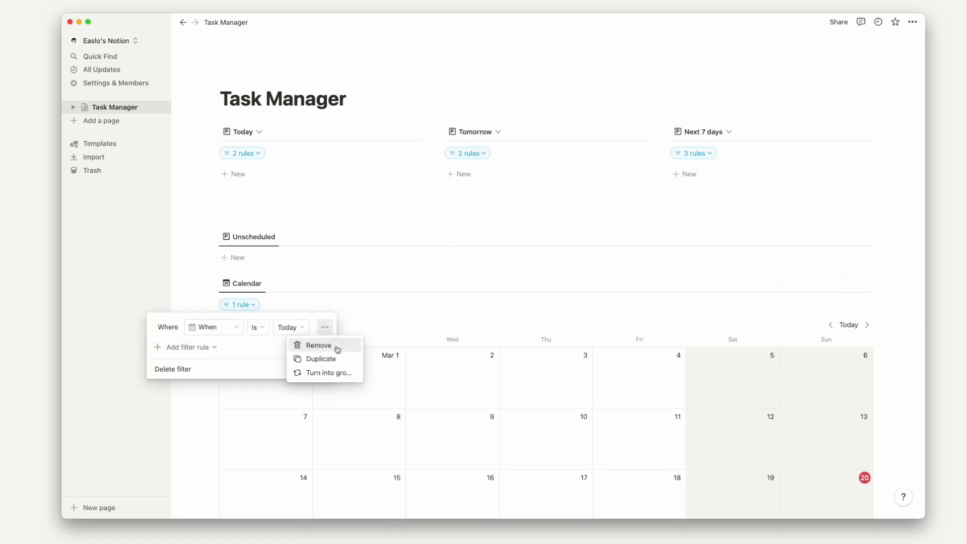
pyautogui.click(333, 345)
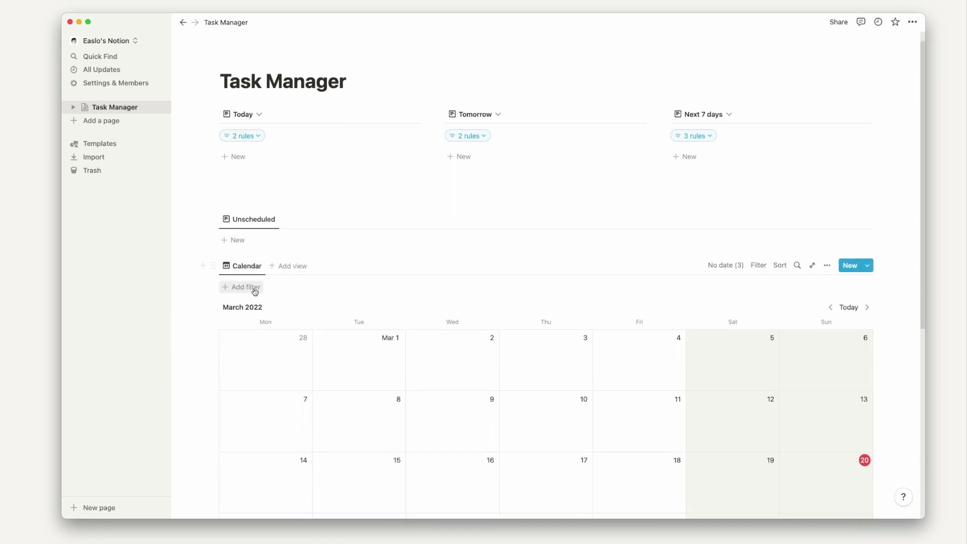
pyautogui.click(350, 82)
# - Place Unscheduled and the Calendar in two columns, narrowing Unscheduled to widen the calendar
pyautogui.press('Return')
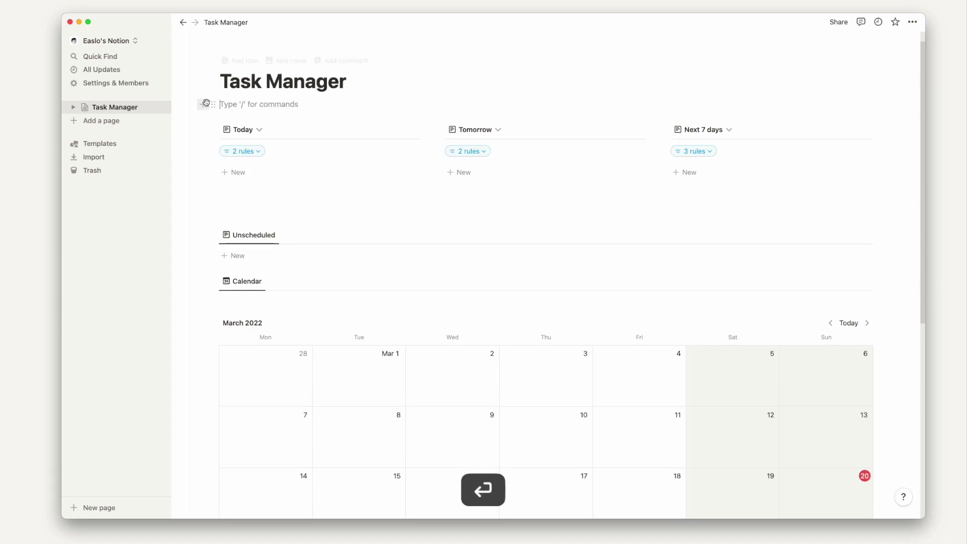
pyautogui.moveTo(206, 103); pyautogui.dragTo(227, 218)
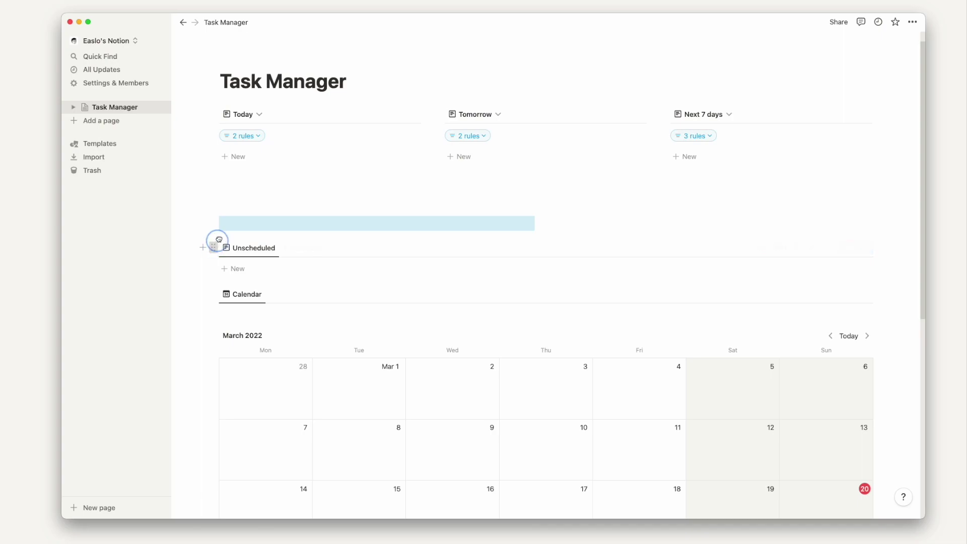
pyautogui.moveTo(216, 243); pyautogui.dragTo(229, 224)
pyautogui.moveTo(212, 295); pyautogui.dragTo(609, 222)
pyautogui.moveTo(546, 287); pyautogui.dragTo(436, 286)
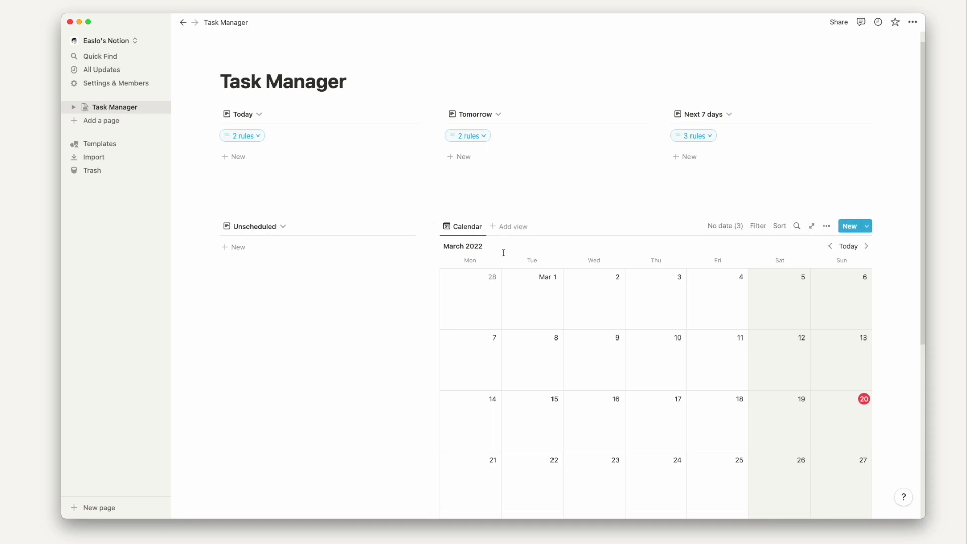
# - Change the Unscheduled list's When filter to Is empty
pyautogui.click(369, 226)
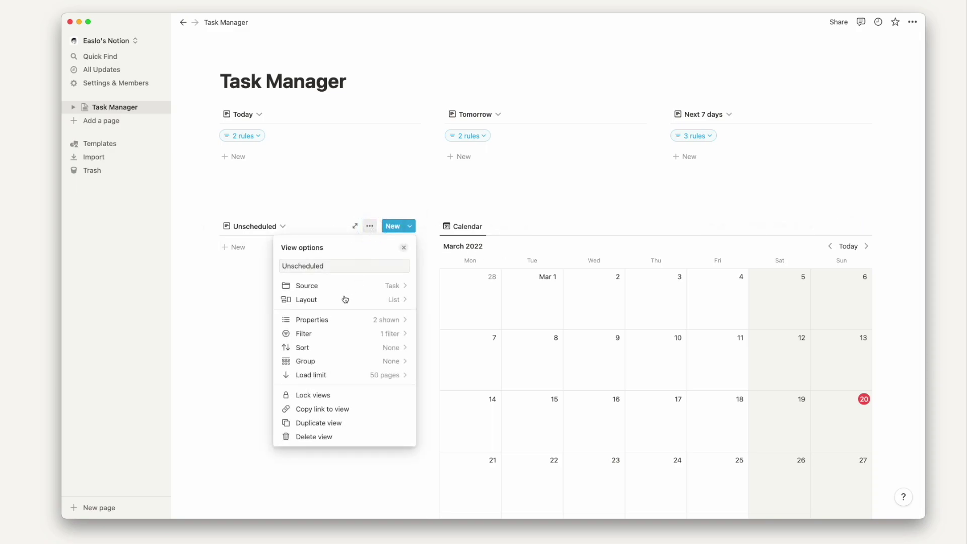
pyautogui.click(330, 333)
pyautogui.click(315, 267)
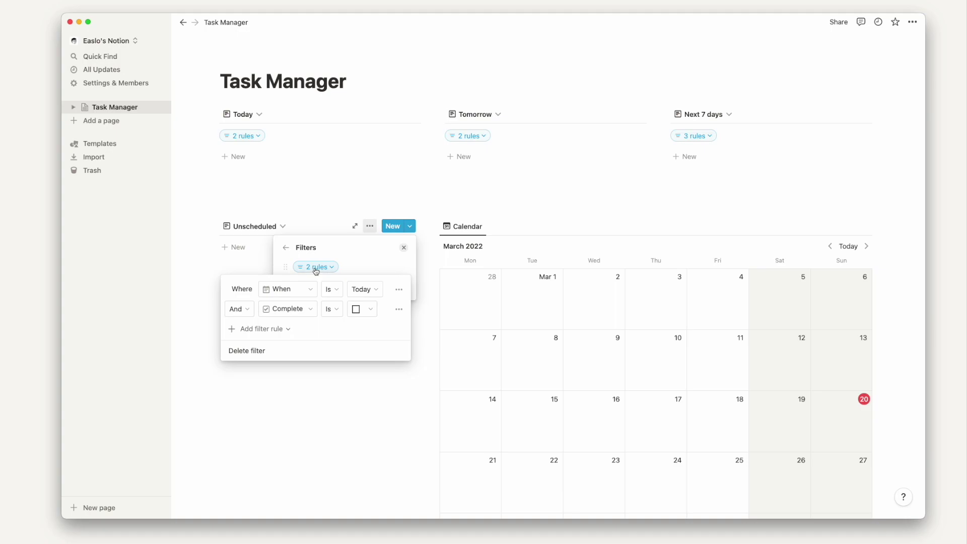
pyautogui.click(332, 289)
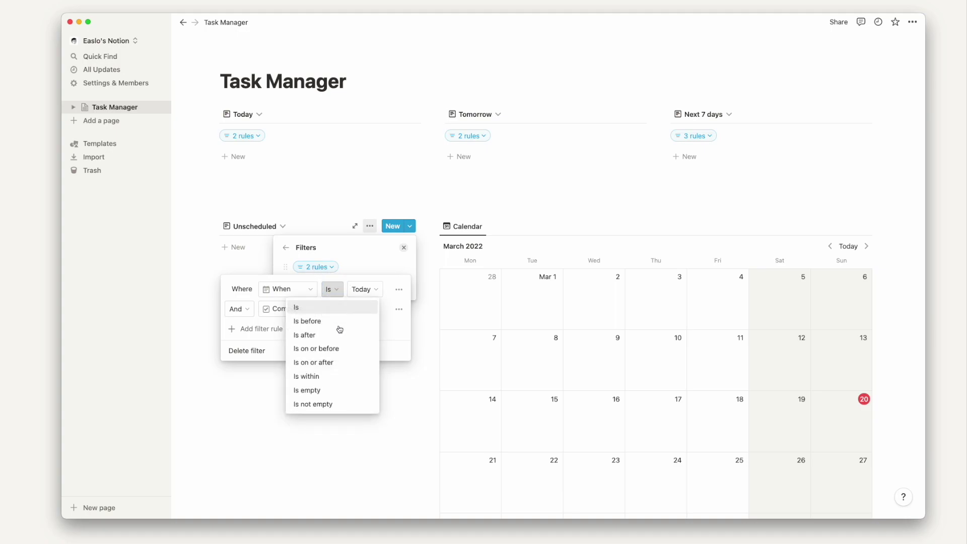
pyautogui.click(317, 389)
pyautogui.click(333, 212)
pyautogui.click(356, 220)
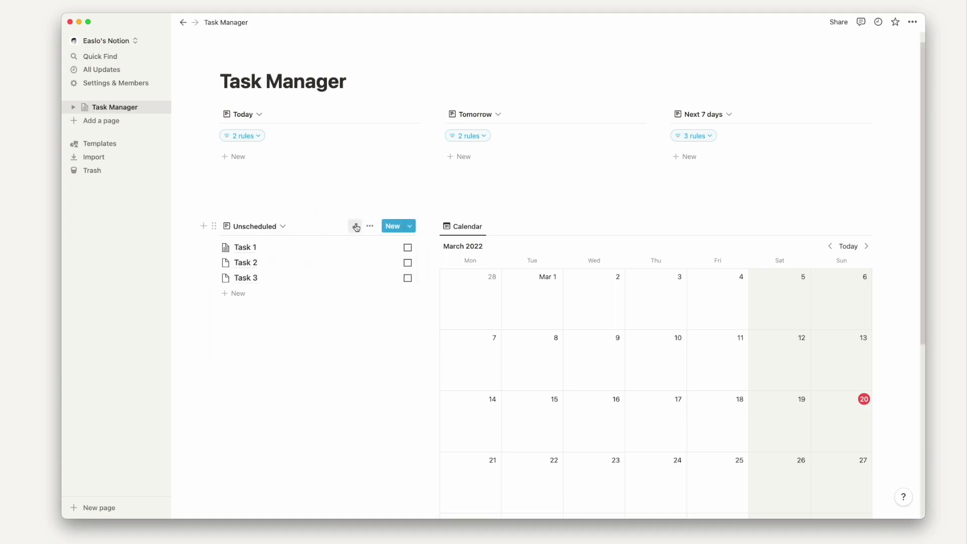
# - Drag Task 1, Task 2 and Task 3 onto March 20, 21 and 22 in the calendar
pyautogui.moveTo(347, 248); pyautogui.dragTo(836, 422)
pyautogui.moveTo(308, 249); pyautogui.dragTo(467, 465)
pyautogui.moveTo(291, 265); pyautogui.dragTo(532, 438)
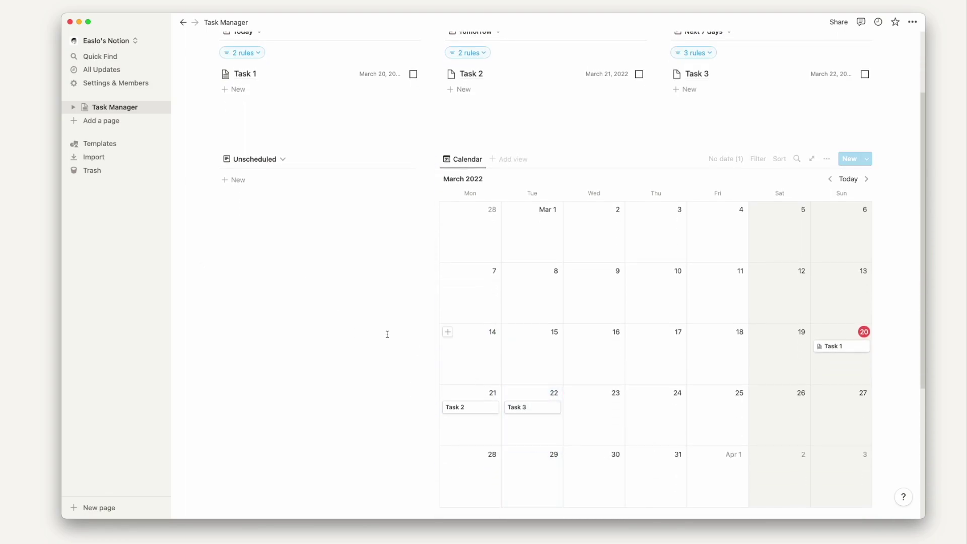
pyautogui.click(384, 332)
pyautogui.scroll(1, 404, 312)
pyautogui.scroll(3, 404, 313)
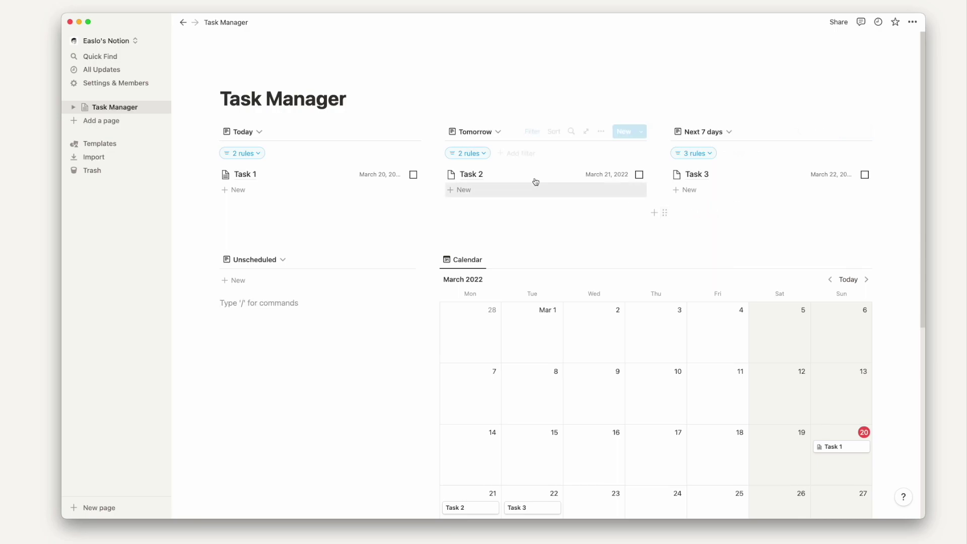
pyautogui.click(212, 131)
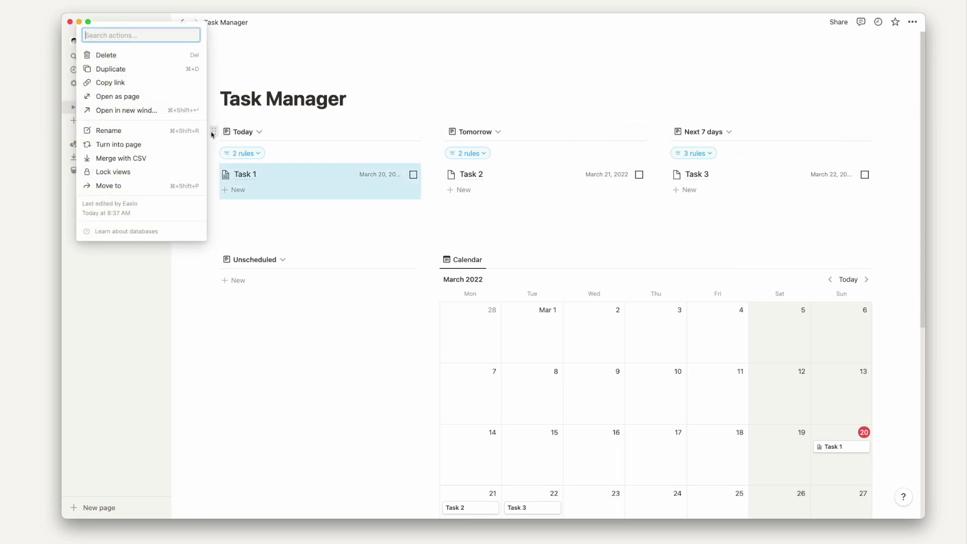
# - Duplicate the Today list and move the copy full-width directly under the page title
pyautogui.click(123, 69)
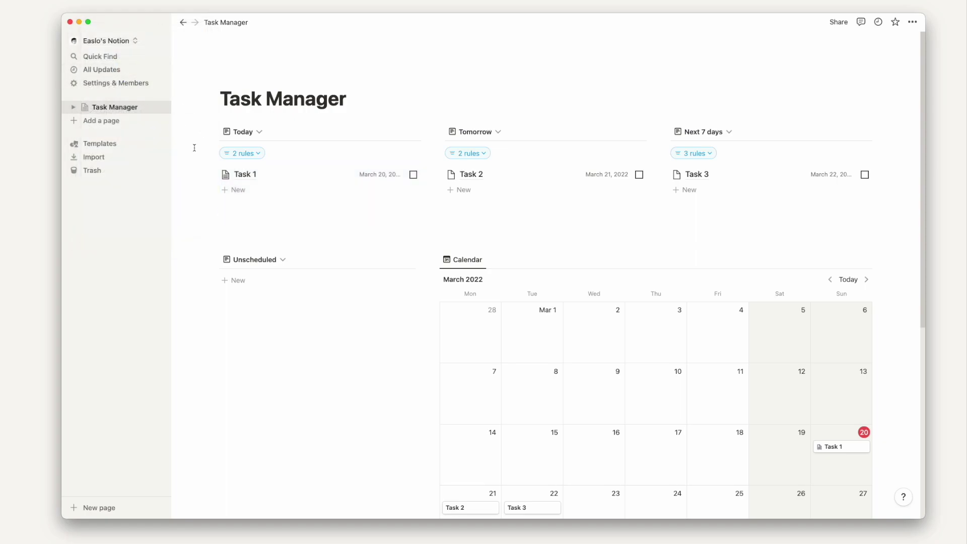
pyautogui.moveTo(213, 215); pyautogui.dragTo(272, 114)
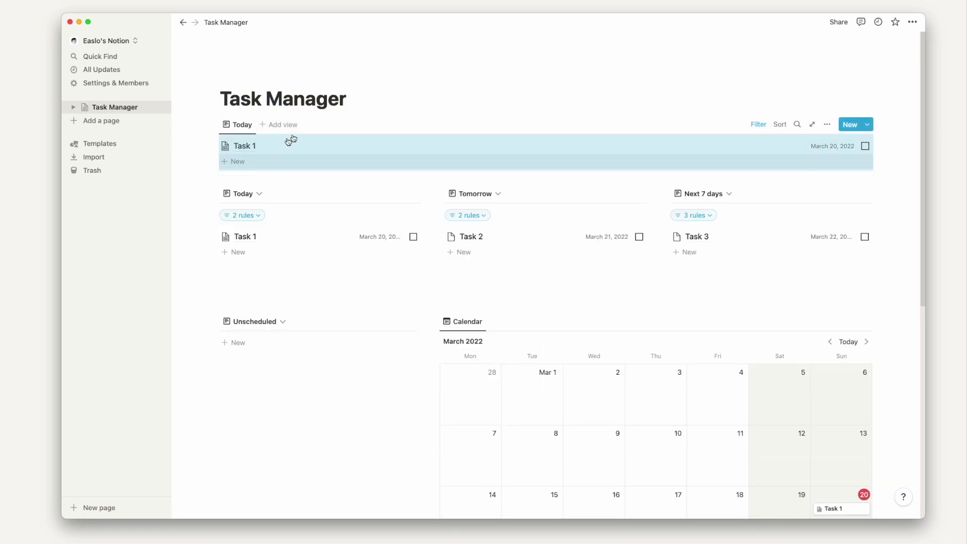
pyautogui.click(345, 103)
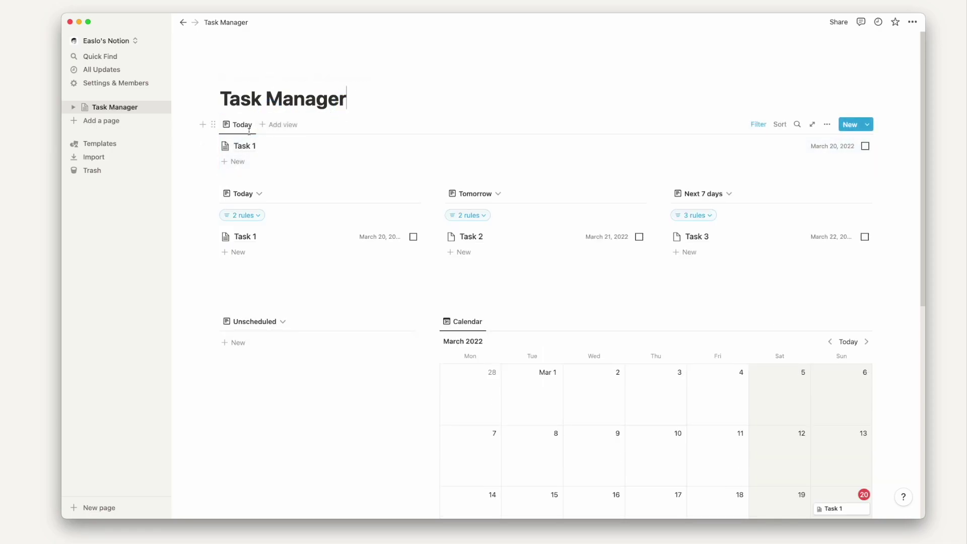
pyautogui.press('Return')
pyautogui.moveTo(210, 123); pyautogui.dragTo(232, 194)
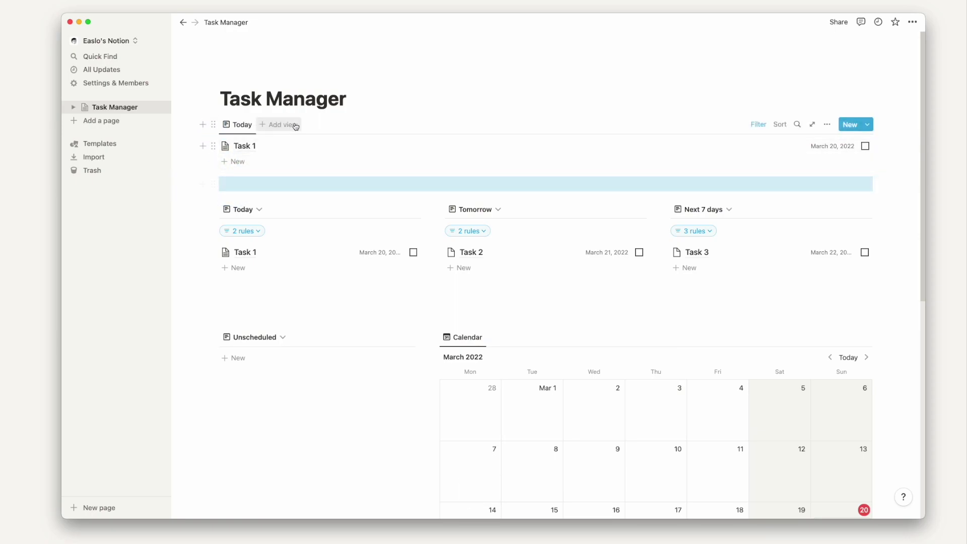
# - Rename the copied Today view to Inbox
pyautogui.click(241, 125)
pyautogui.click(254, 144)
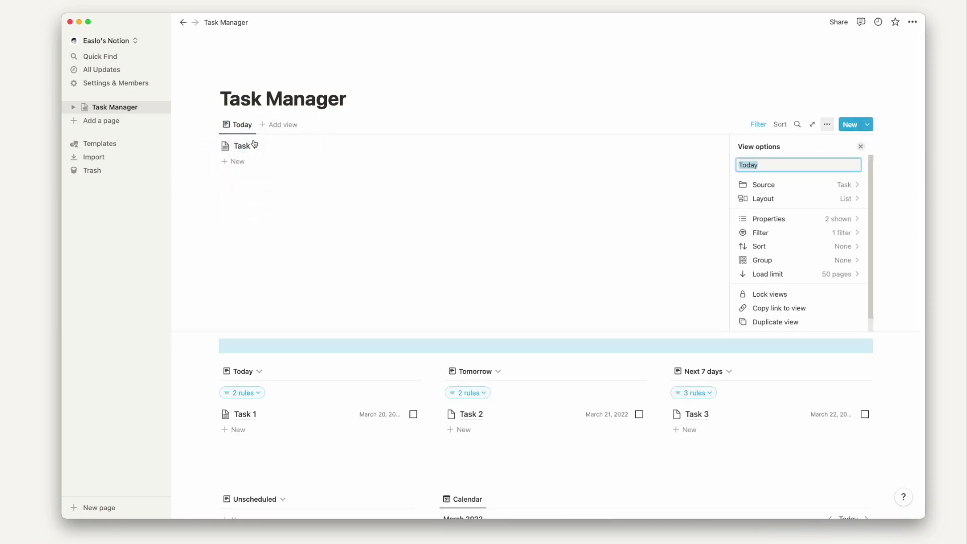
pyautogui.write('Inbox')
pyautogui.press('Return')
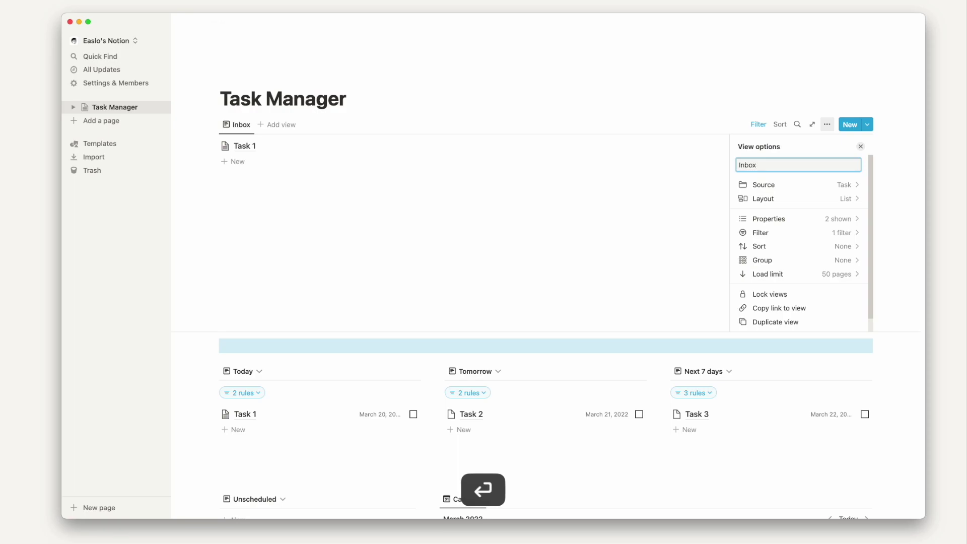
pyautogui.click(358, 103)
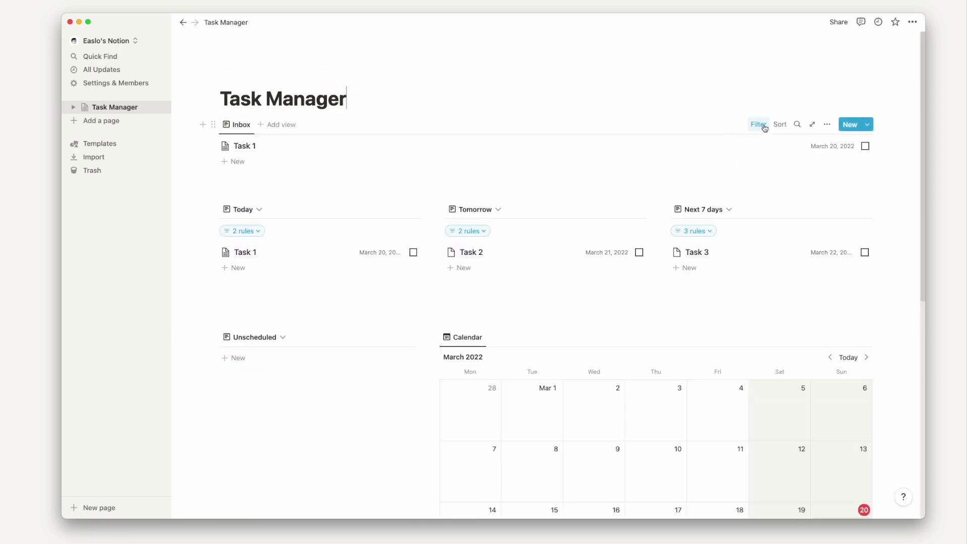
# - Set the Inbox's When filter to Is empty, keeping the Complete rule unchanged
pyautogui.click(758, 125)
pyautogui.click(242, 146)
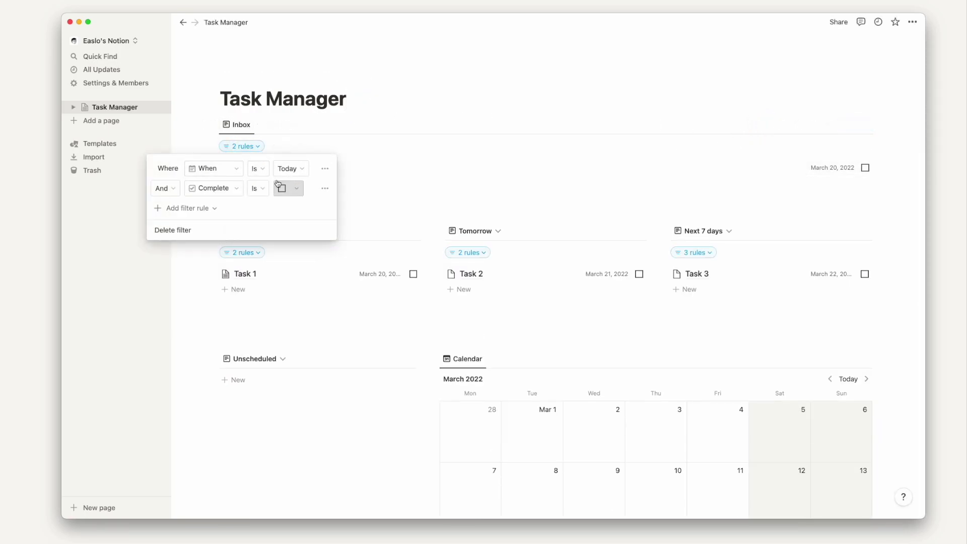
pyautogui.click(257, 168)
pyautogui.click(244, 267)
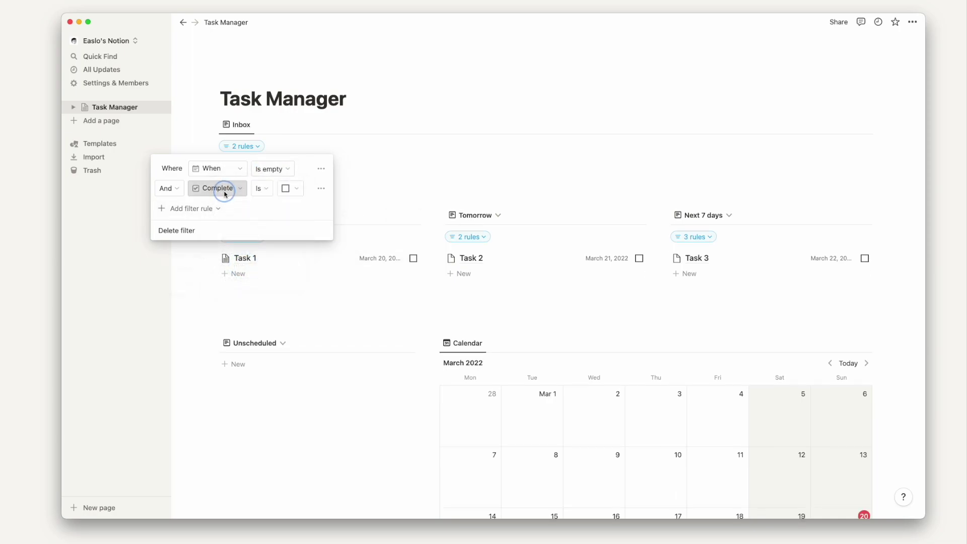
pyautogui.click(224, 193)
pyautogui.click(216, 187)
# - Add a third Inbox filter rule requiring Projects to be empty
pyautogui.click(205, 209)
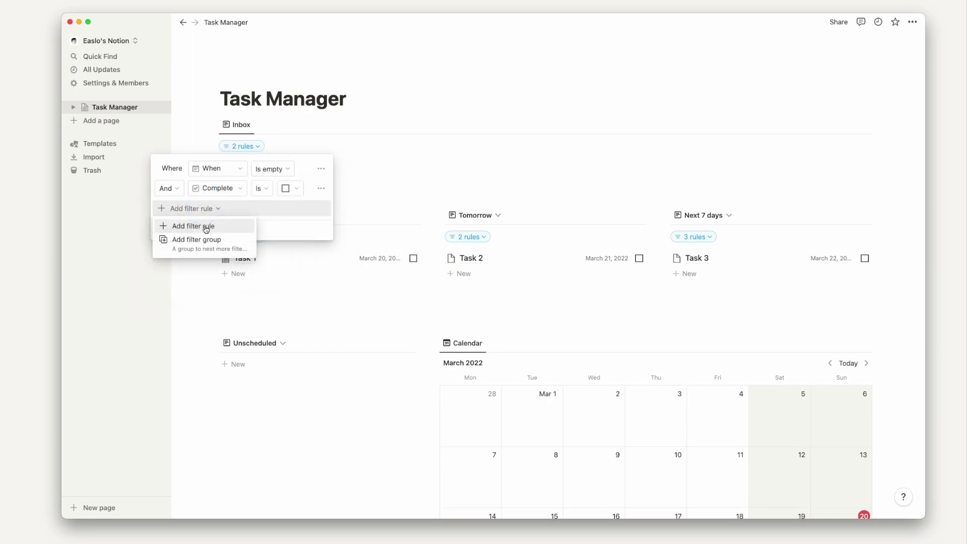
pyautogui.click(206, 227)
pyautogui.click(214, 208)
pyautogui.click(213, 289)
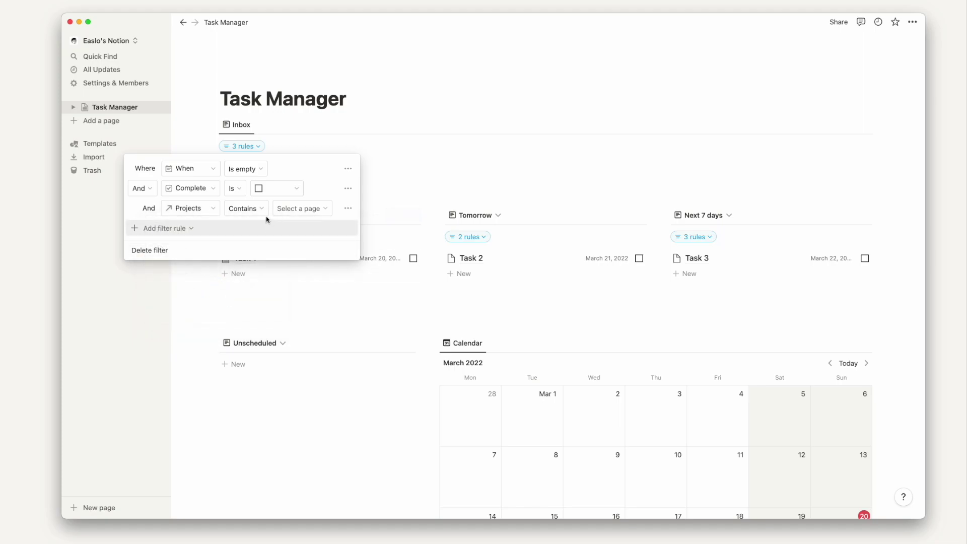
pyautogui.click(262, 211)
pyautogui.click(237, 253)
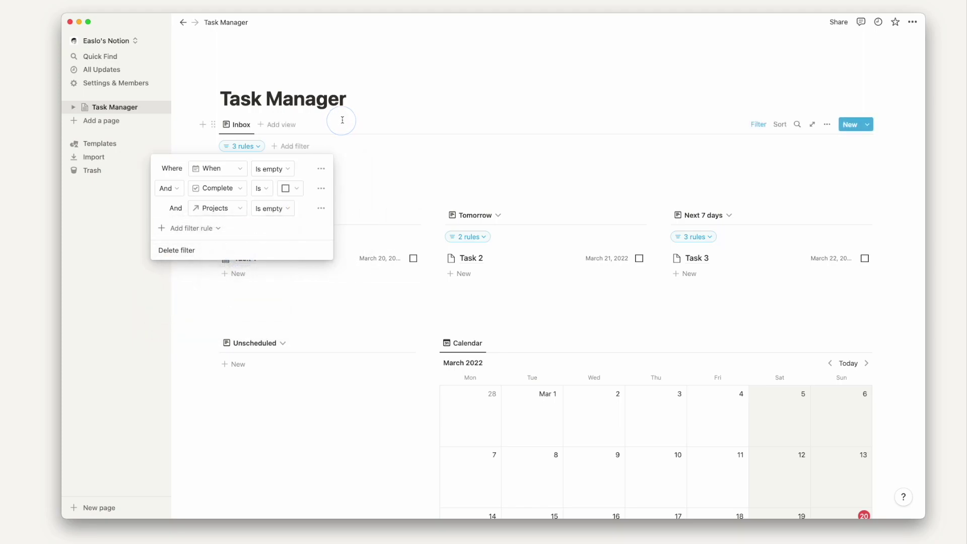
pyautogui.click(342, 120)
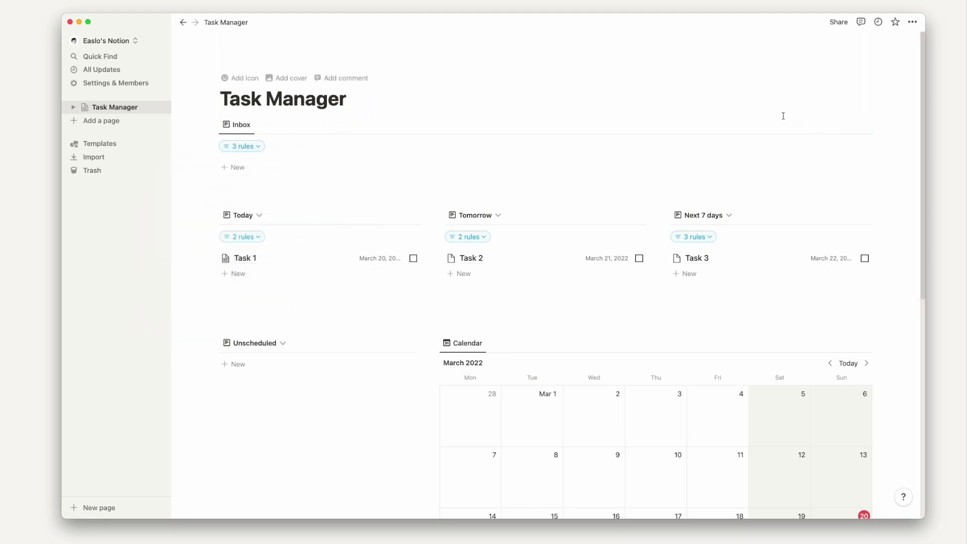
# - Hide the When property in the Inbox view
pyautogui.click(827, 124)
pyautogui.click(790, 218)
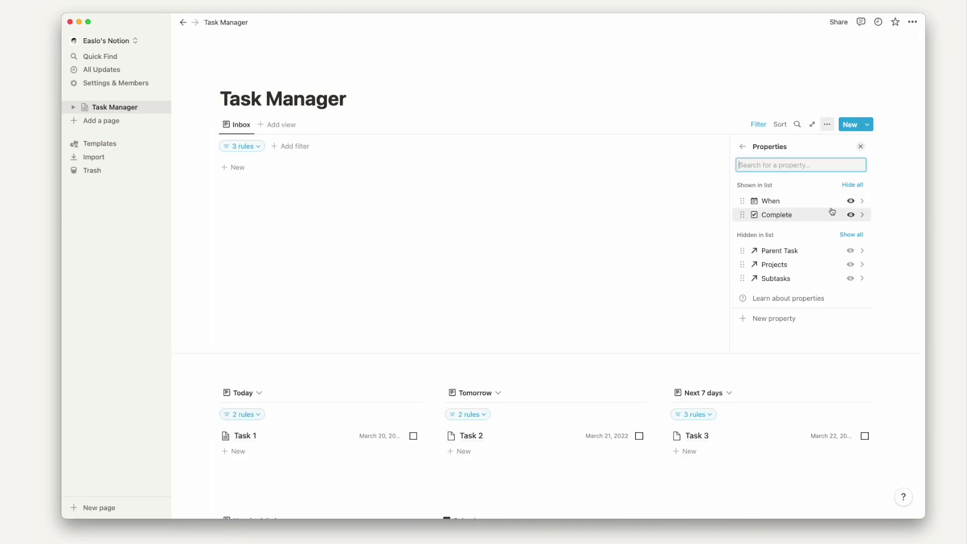
pyautogui.click(851, 201)
pyautogui.click(483, 123)
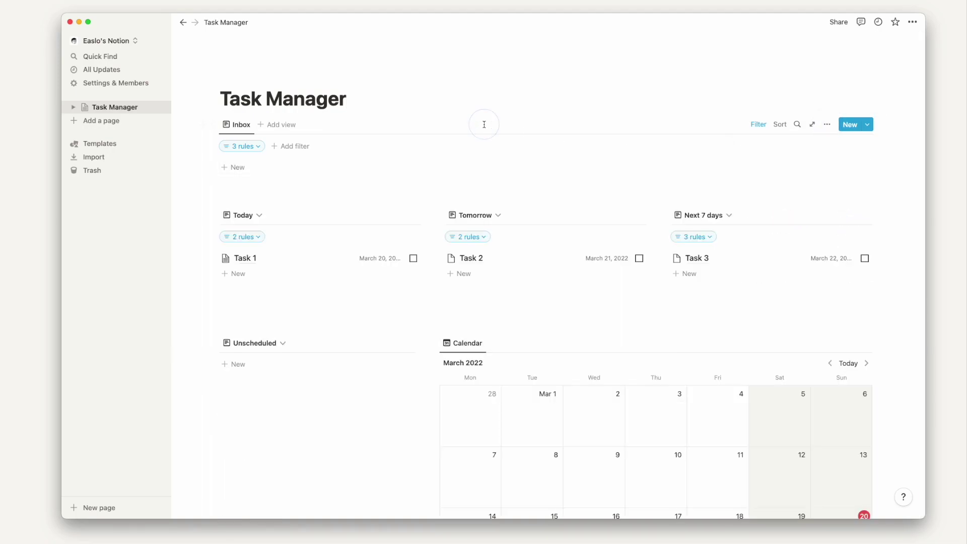
# - Copy a link to the Projects database
pyautogui.scroll(-10, 381, 138)
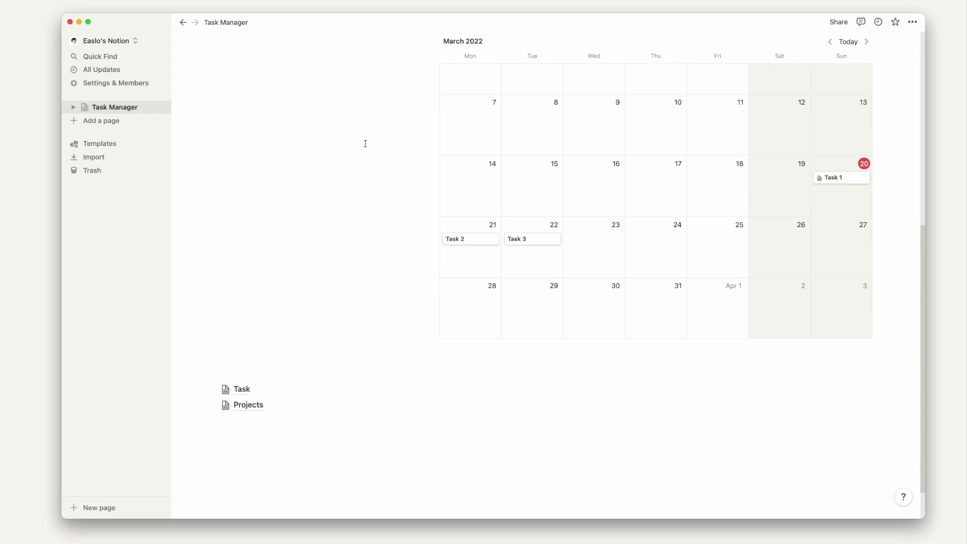
pyautogui.click(216, 402)
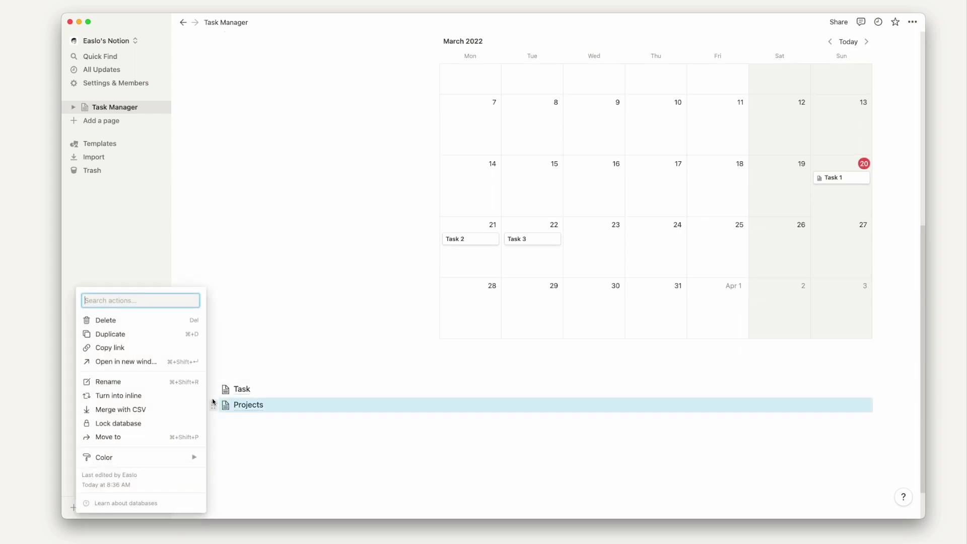
pyautogui.click(146, 346)
# - Paste the link under the title as a linked Projects view in Gallery layout
pyautogui.scroll(10, 318, 298)
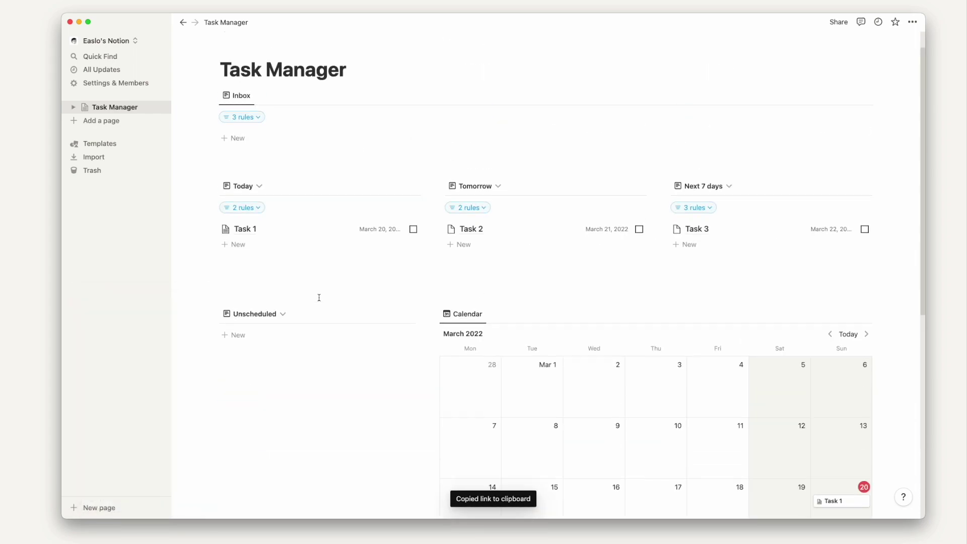
pyautogui.press('Return')
pyautogui.press('super+v')
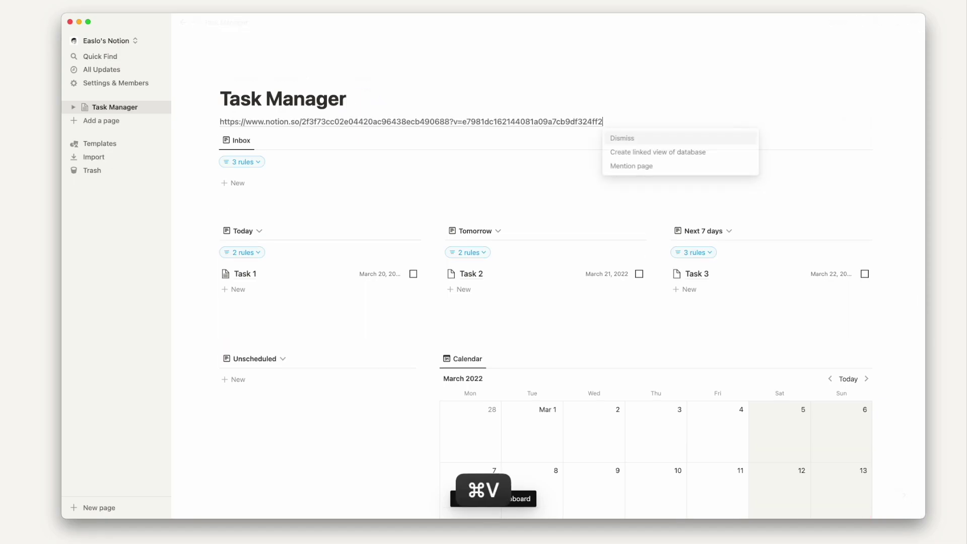
pyautogui.click(629, 153)
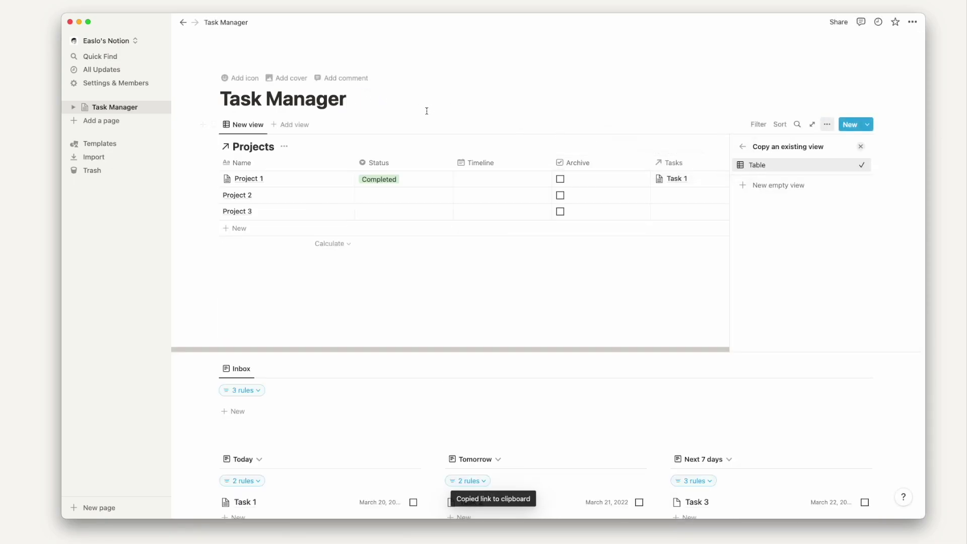
pyautogui.click(745, 151)
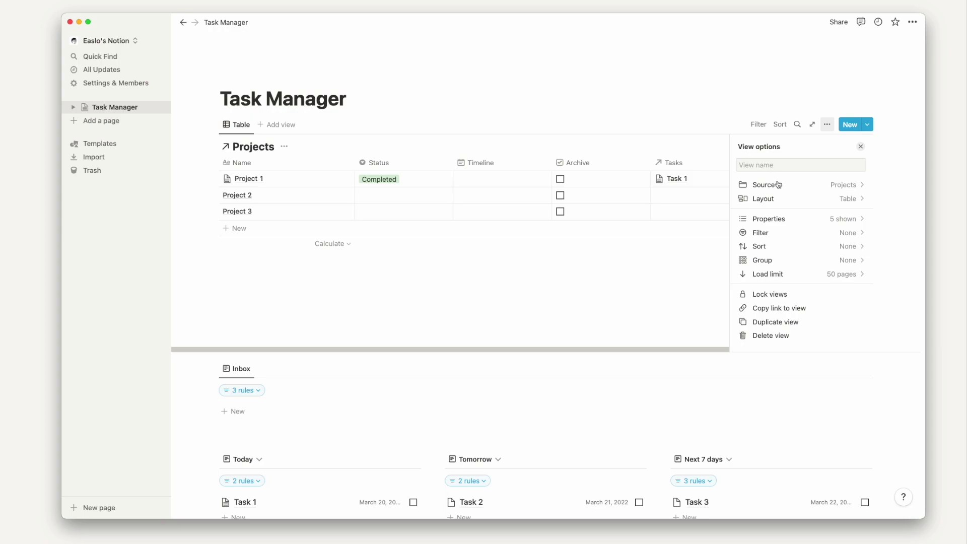
pyautogui.click(784, 199)
pyautogui.click(837, 207)
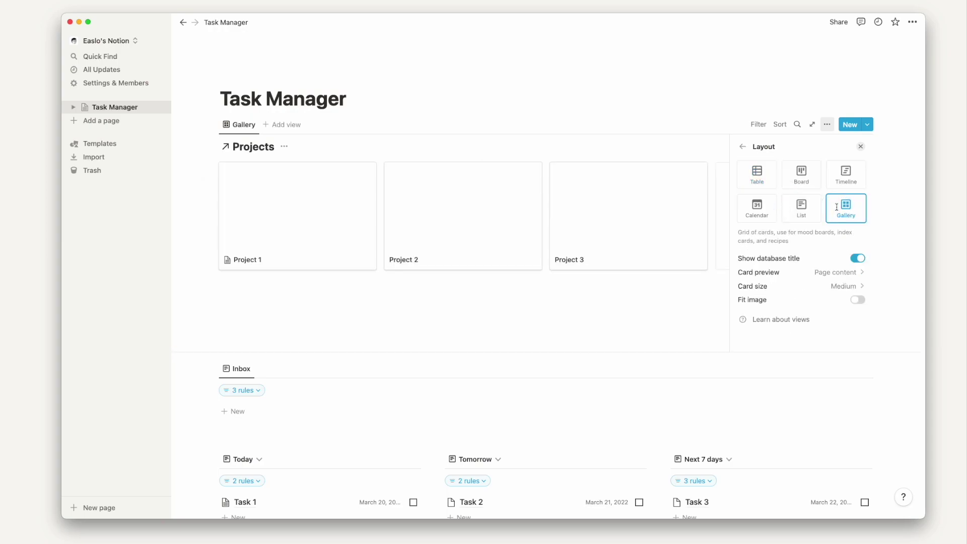
pyautogui.click(383, 101)
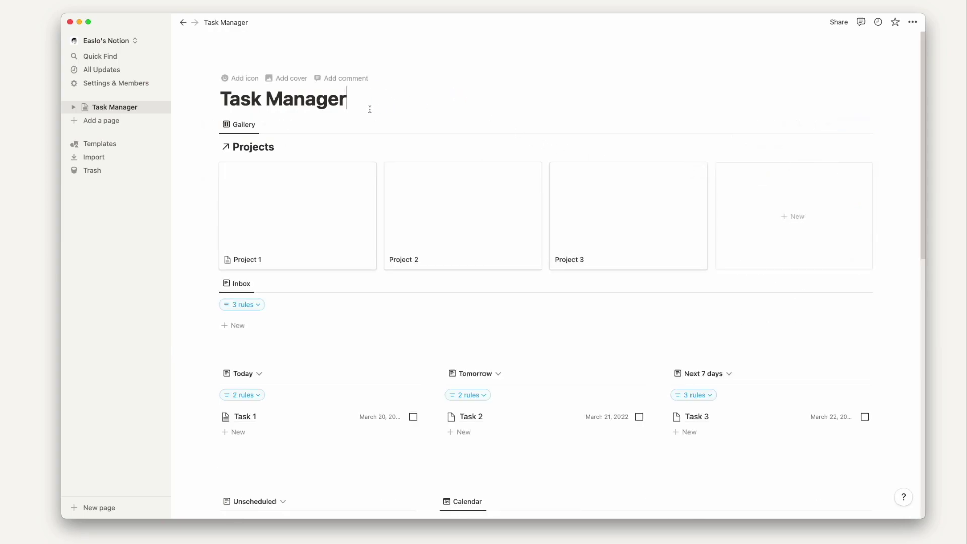
pyautogui.press('Return')
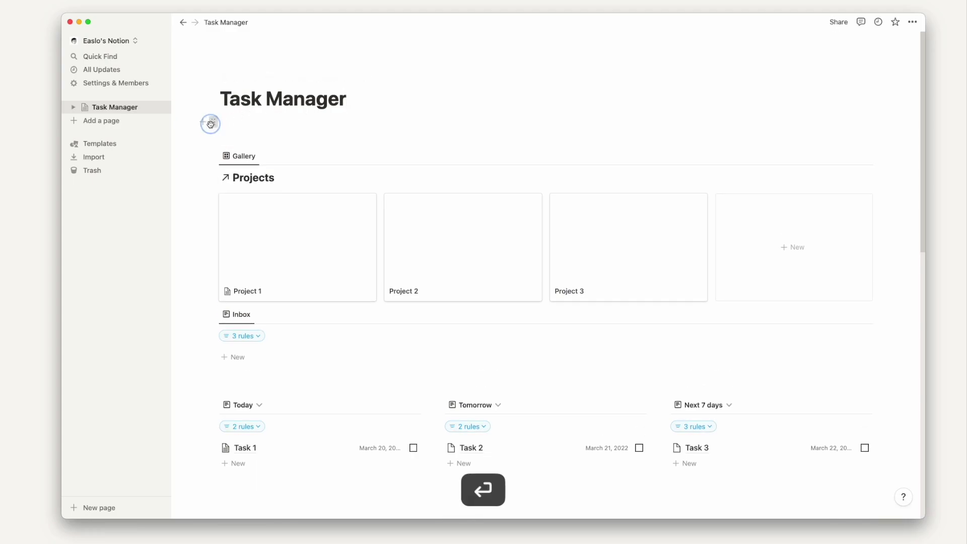
# - Put the Inbox and Projects gallery side by side, widening the gallery column
pyautogui.click(211, 124)
pyautogui.moveTo(202, 153); pyautogui.dragTo(614, 127)
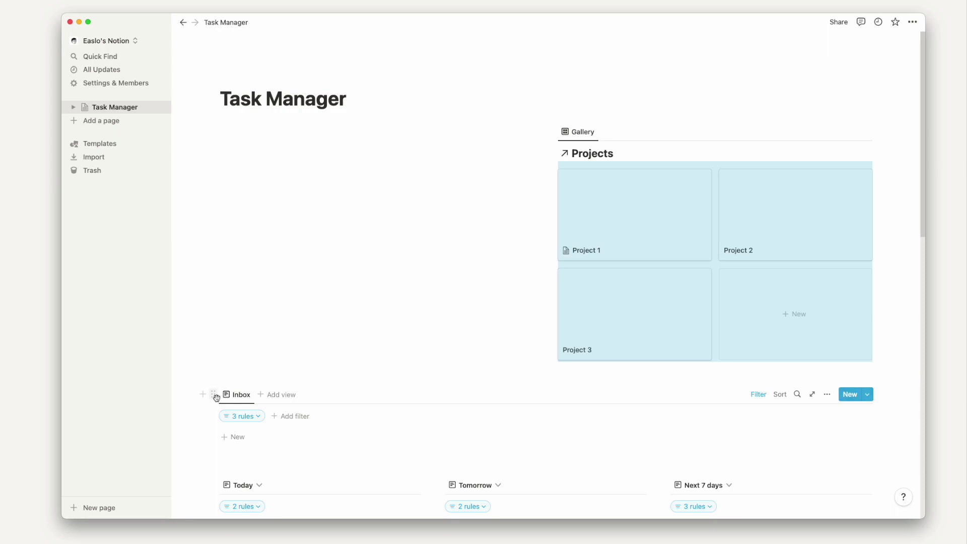
pyautogui.moveTo(212, 394); pyautogui.dragTo(324, 123)
pyautogui.moveTo(543, 242); pyautogui.dragTo(422, 237)
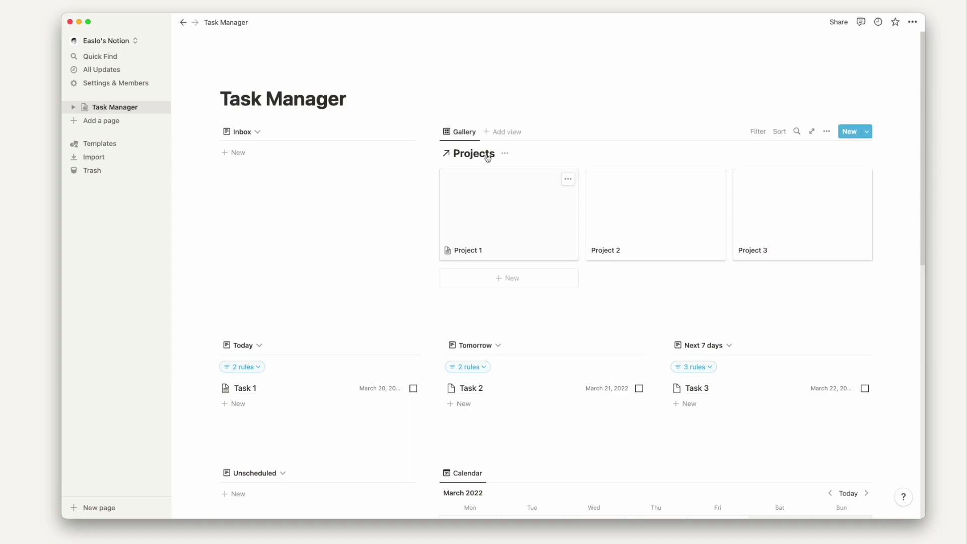
# - Hide the gallery's database title and rename its view to Projects
pyautogui.click(505, 154)
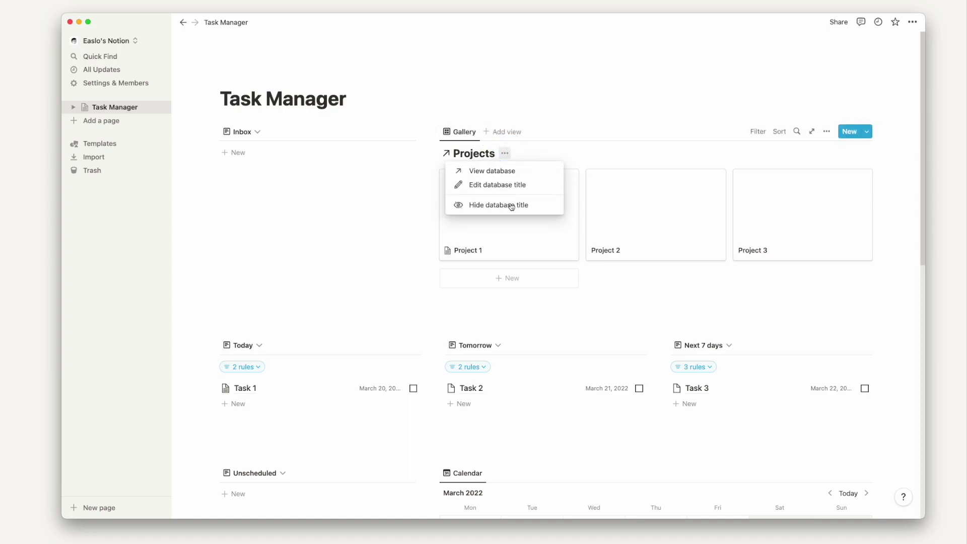
pyautogui.click(519, 203)
pyautogui.click(463, 131)
pyautogui.click(473, 149)
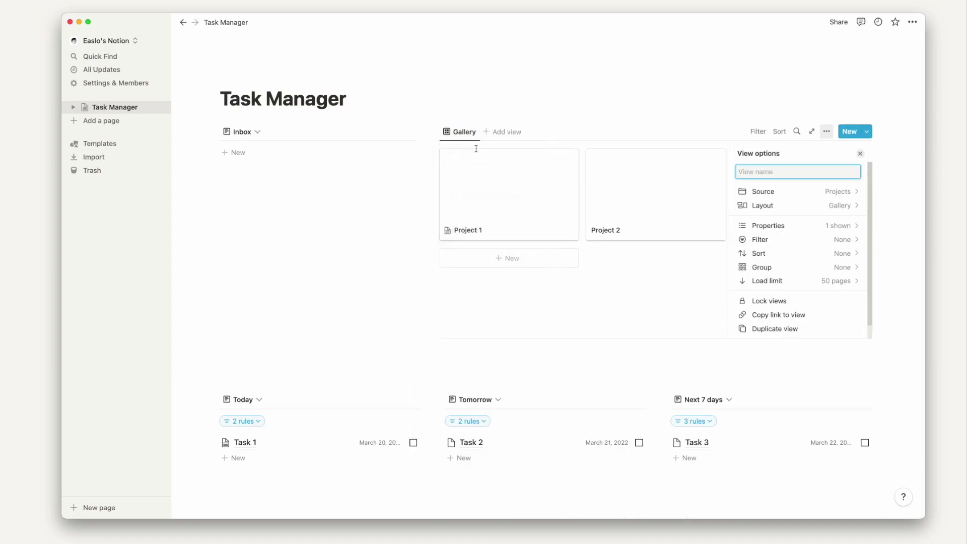
pyautogui.write('Projects')
pyautogui.press('Return')
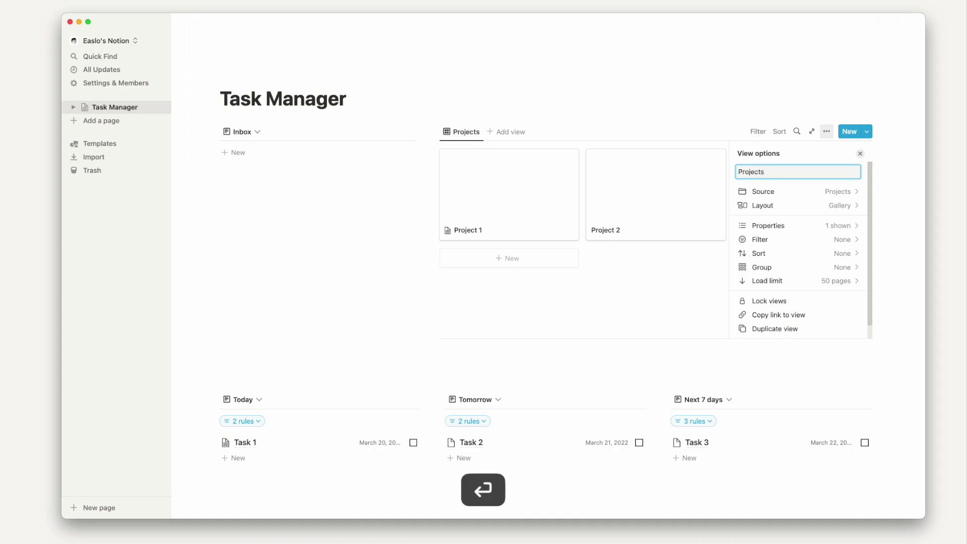
pyautogui.click(587, 72)
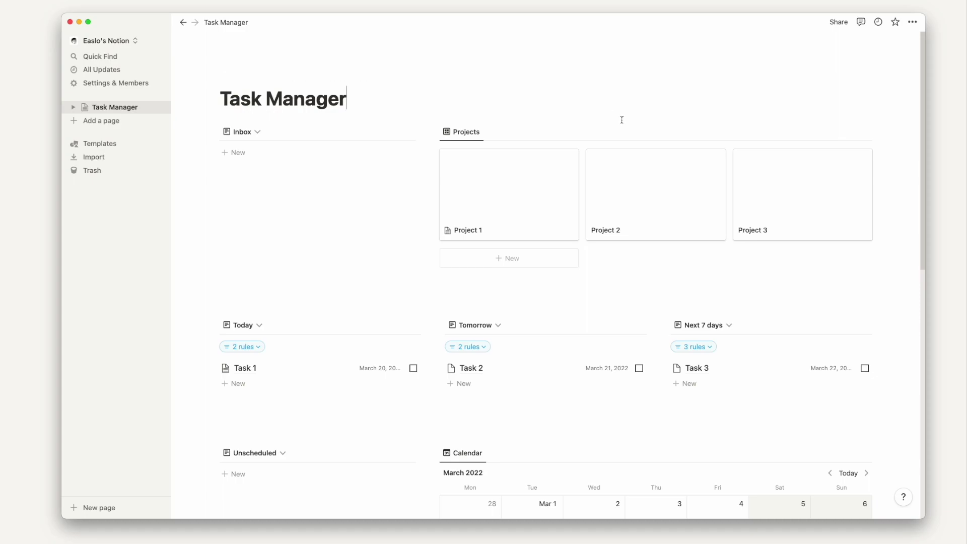
# - Add an Archive: Unchecked filter to the Projects gallery
pyautogui.click(763, 133)
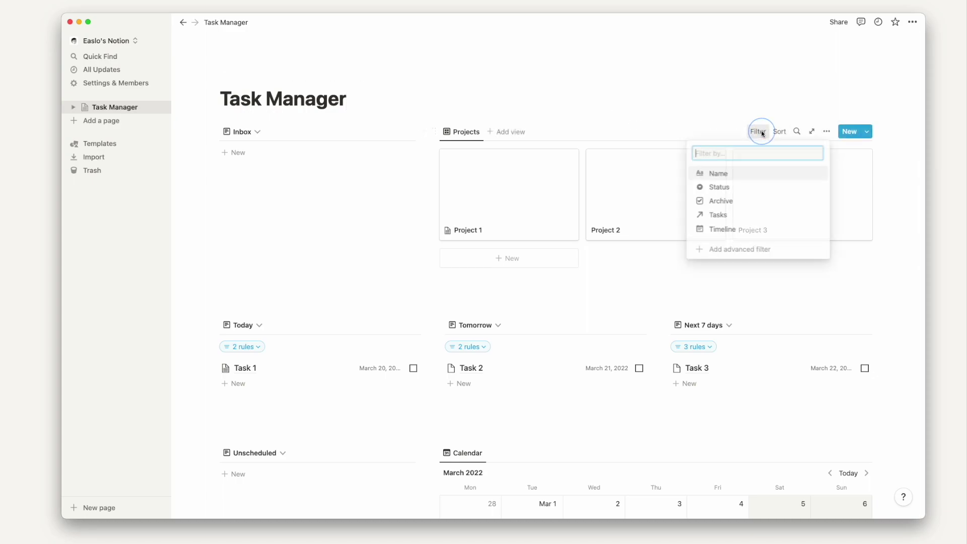
pyautogui.click(737, 200)
pyautogui.click(479, 186)
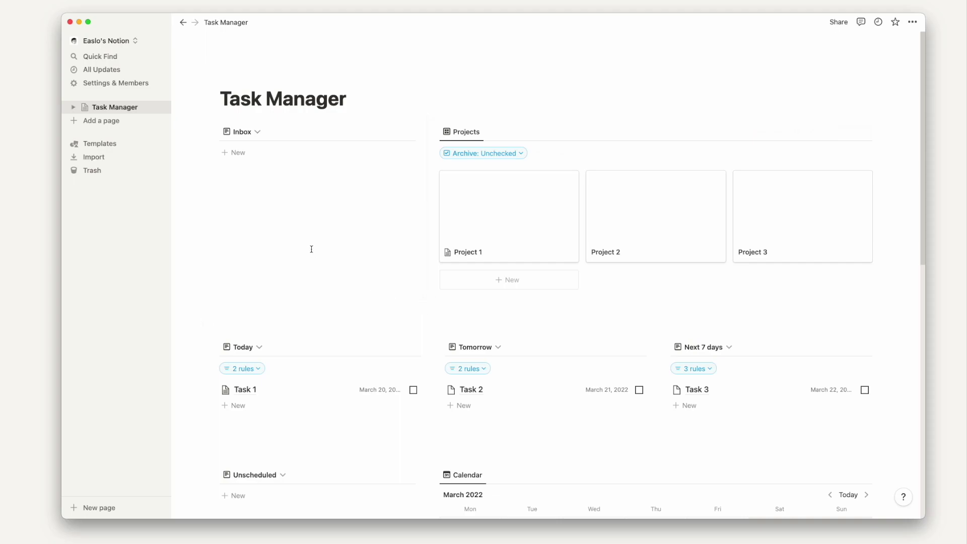
pyautogui.click(322, 157)
# - Create two new Inbox tasks, Task 4 and Task 5
pyautogui.write('Task 4')
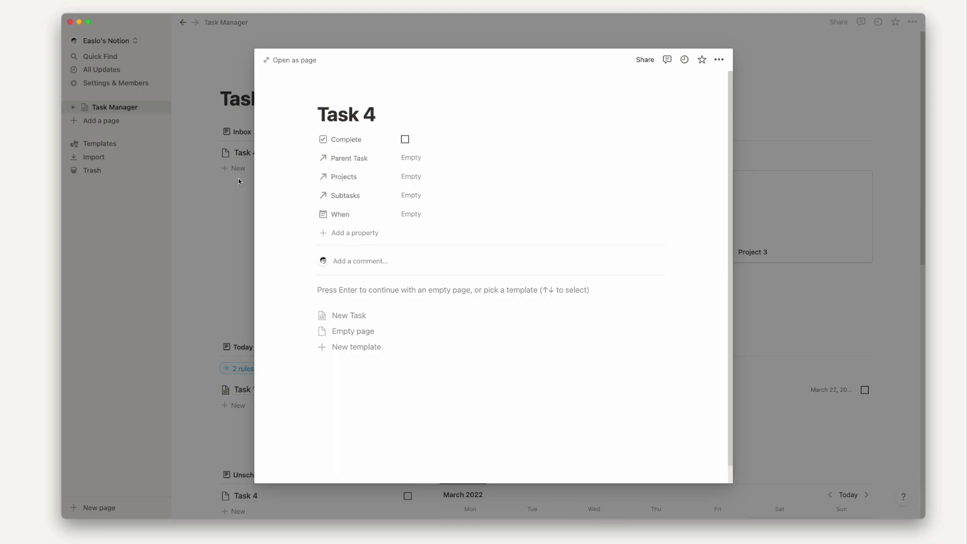
pyautogui.click(239, 182)
pyautogui.click(238, 168)
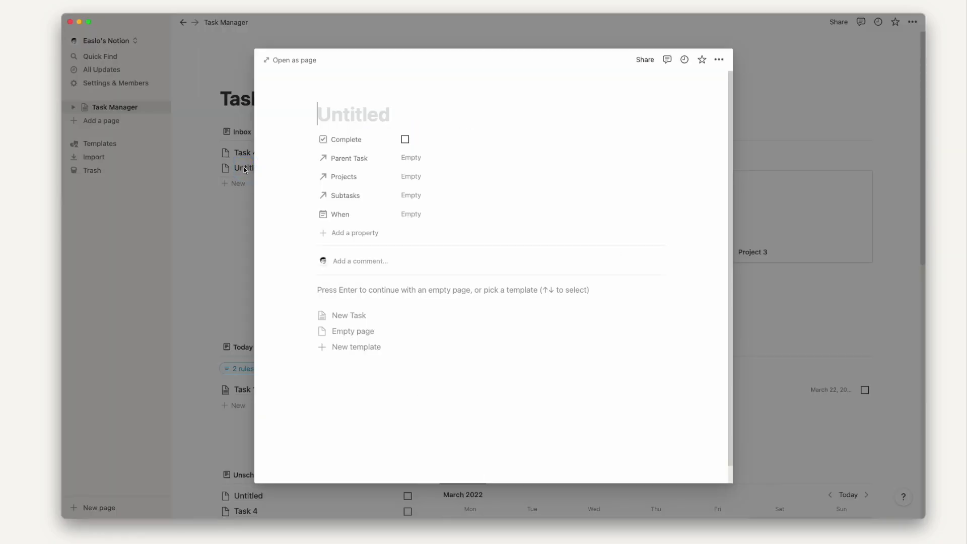
pyautogui.write('Task 5')
pyautogui.click(194, 203)
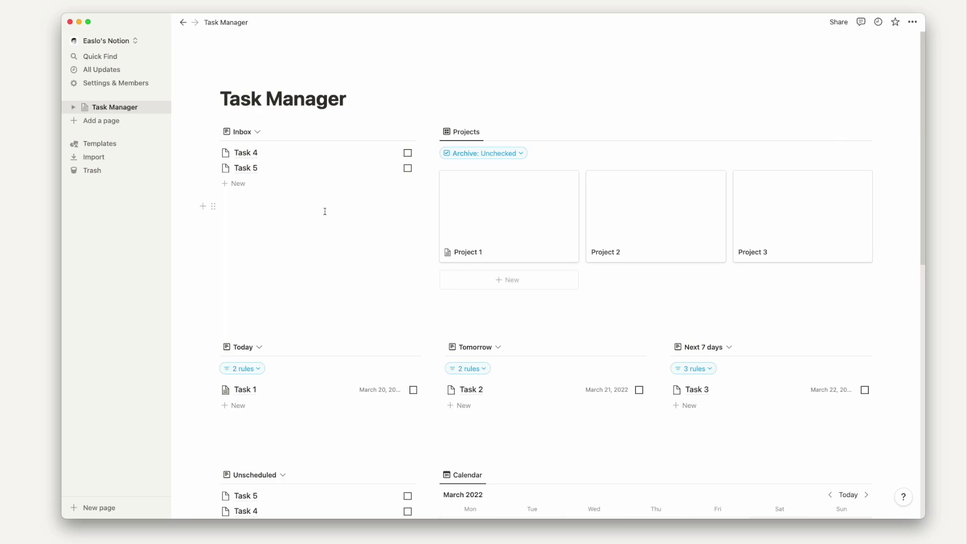
# - Schedule Task 4 under Today (March 20) and Task 5 on March 25, then open Project 1
pyautogui.moveTo(281, 159); pyautogui.dragTo(306, 398)
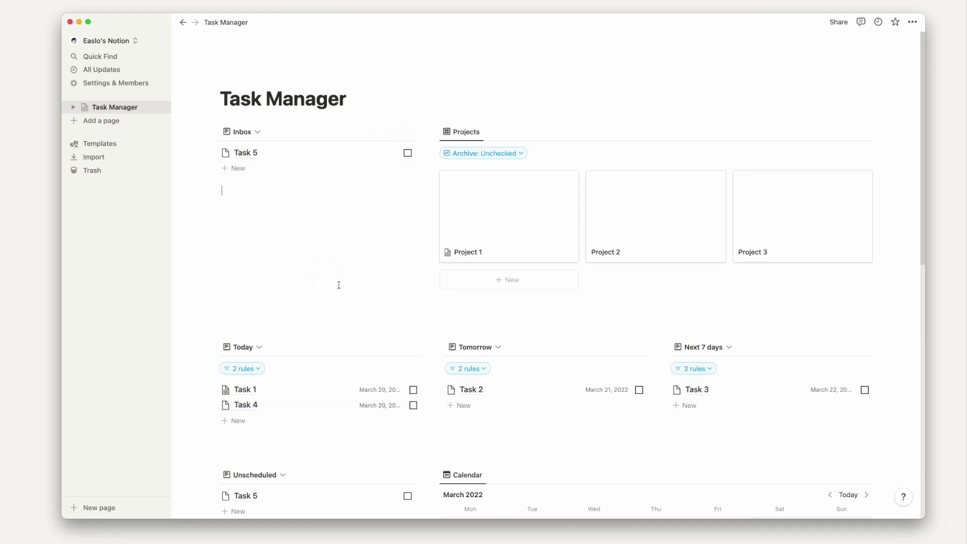
pyautogui.scroll(-2, 335, 280)
pyautogui.scroll(-5, 352, 295)
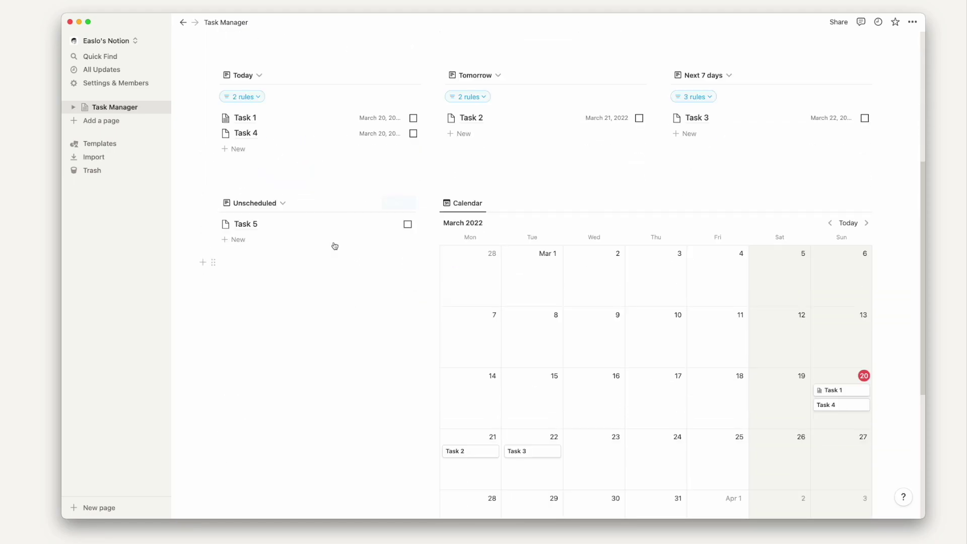
pyautogui.scroll(-2, 320, 243)
pyautogui.moveTo(298, 143); pyautogui.dragTo(734, 356)
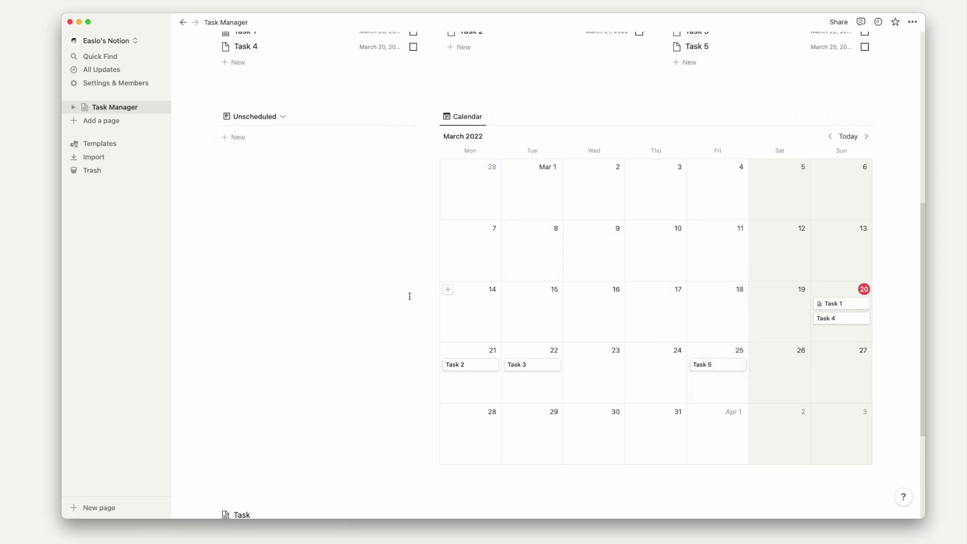
pyautogui.scroll(2, 431, 304)
pyautogui.scroll(6, 432, 304)
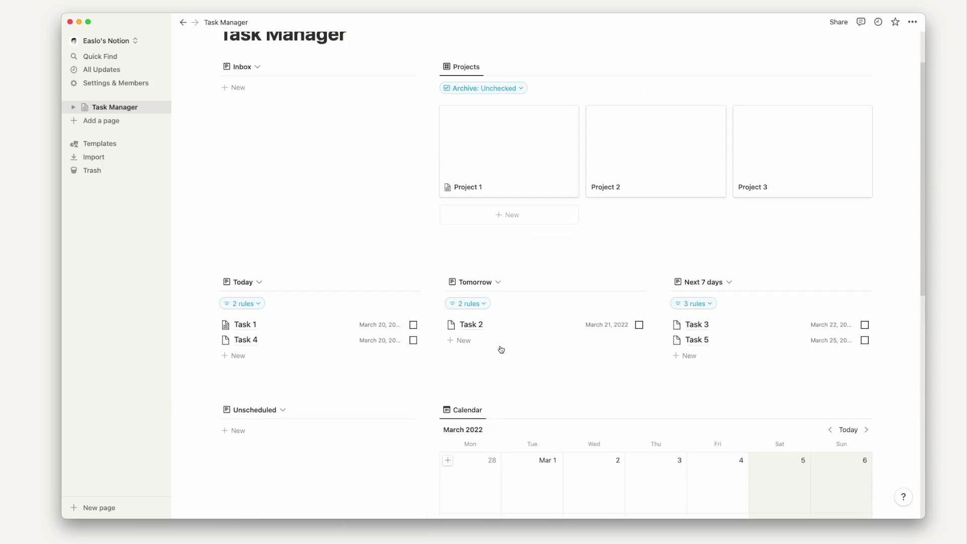
pyautogui.click(497, 240)
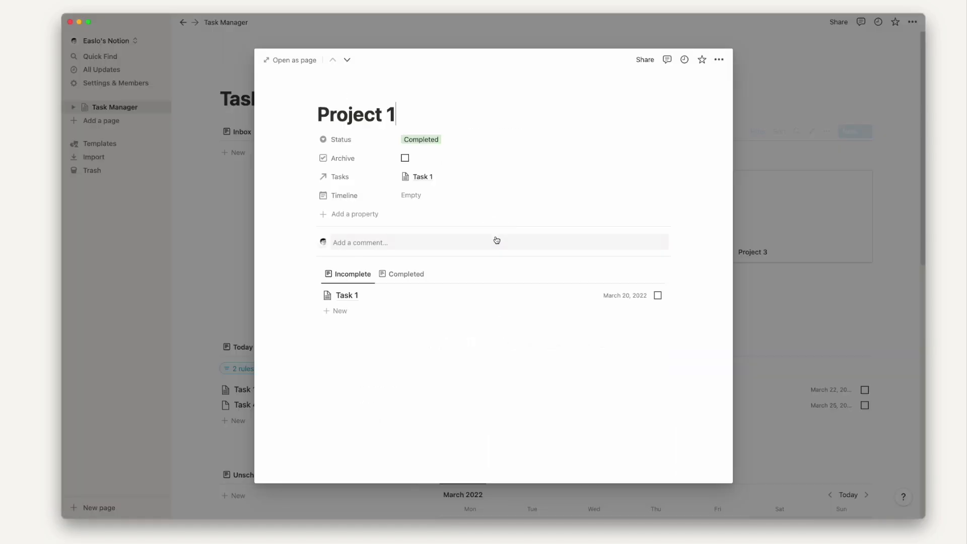